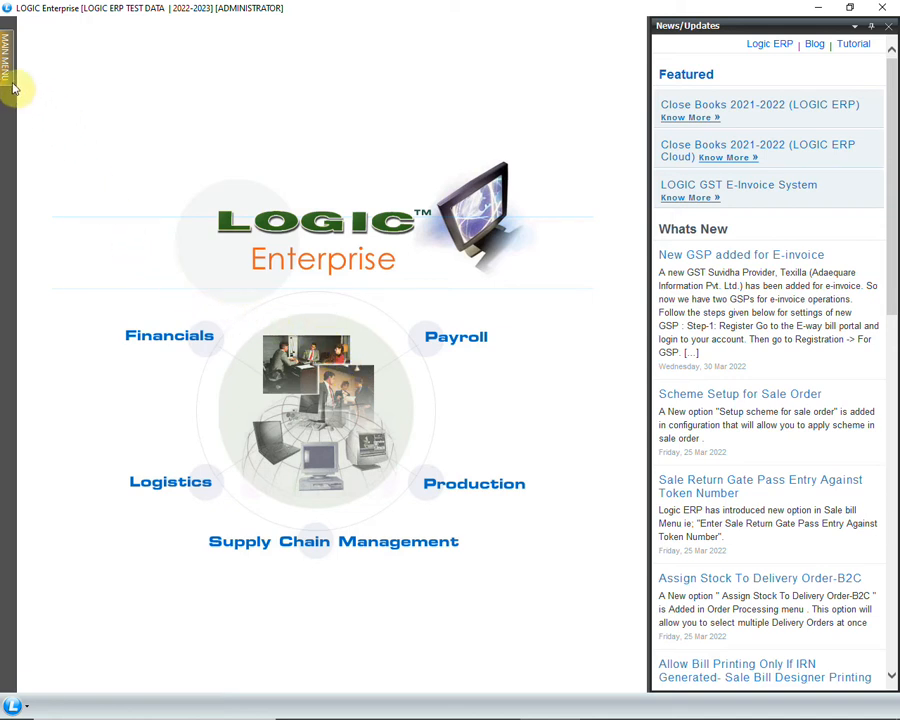
Step: Open the Sale Register(Summary) report from the Sale Registers group under Reports/Queries
mouse_move(10, 62)
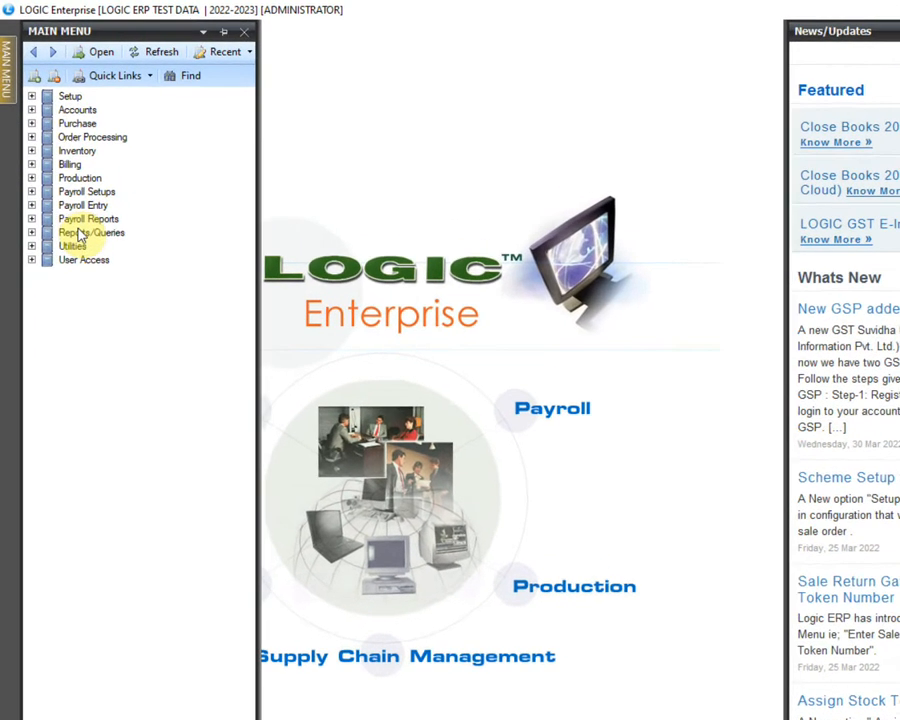
left_click(76, 195)
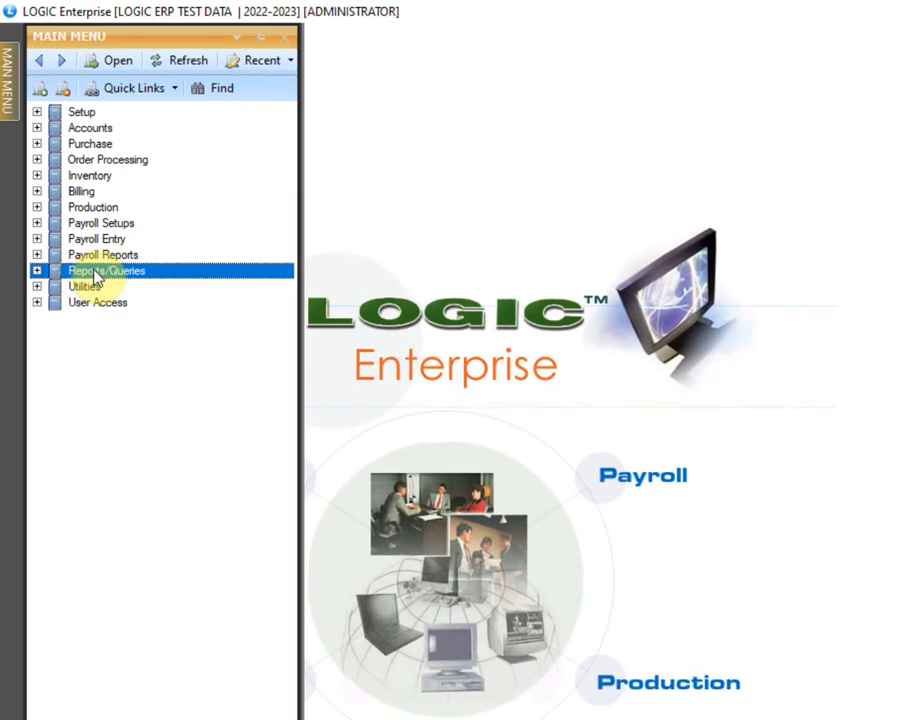
left_click(37, 273)
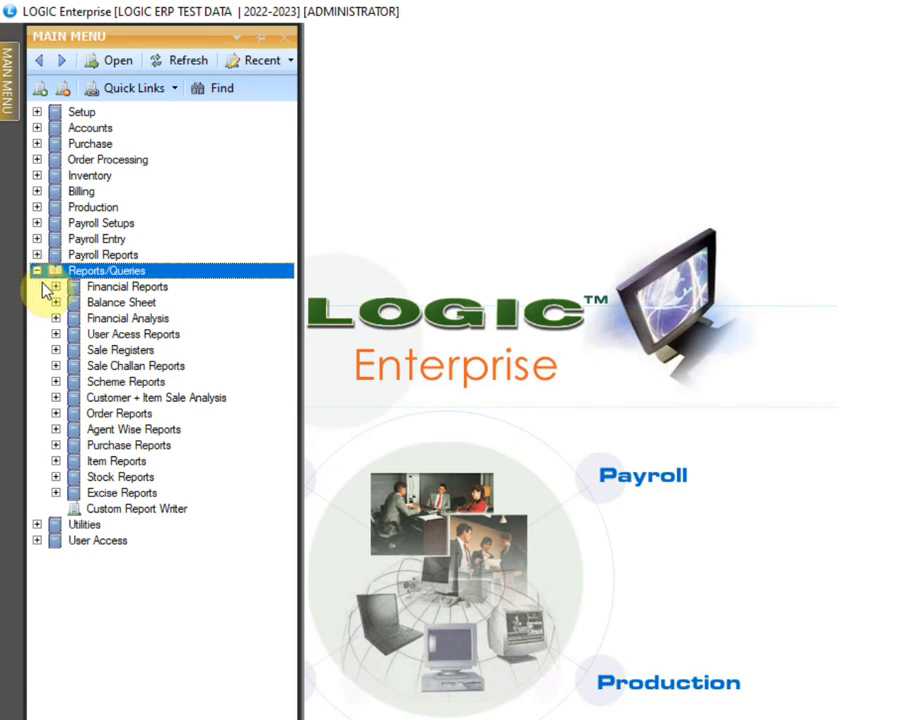
left_click(104, 351)
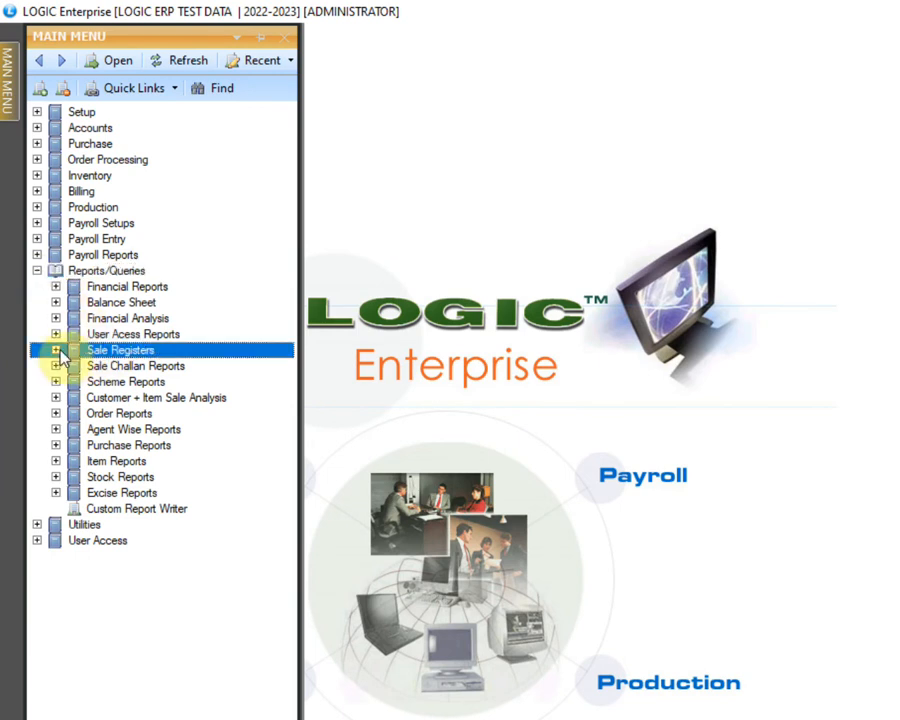
left_click(57, 352)
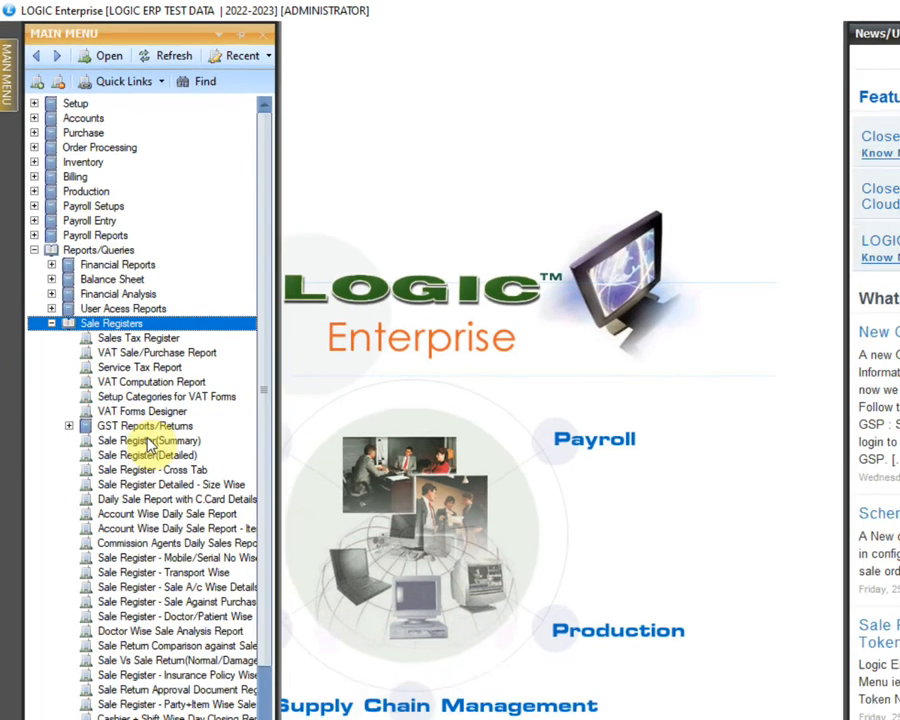
left_click(150, 477)
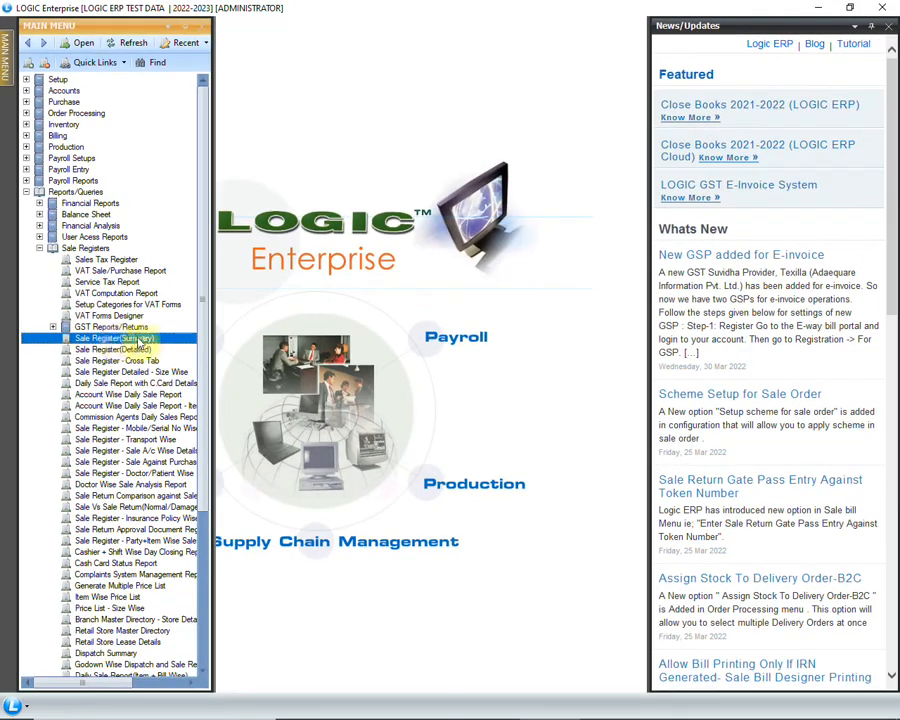
double_click(171, 341)
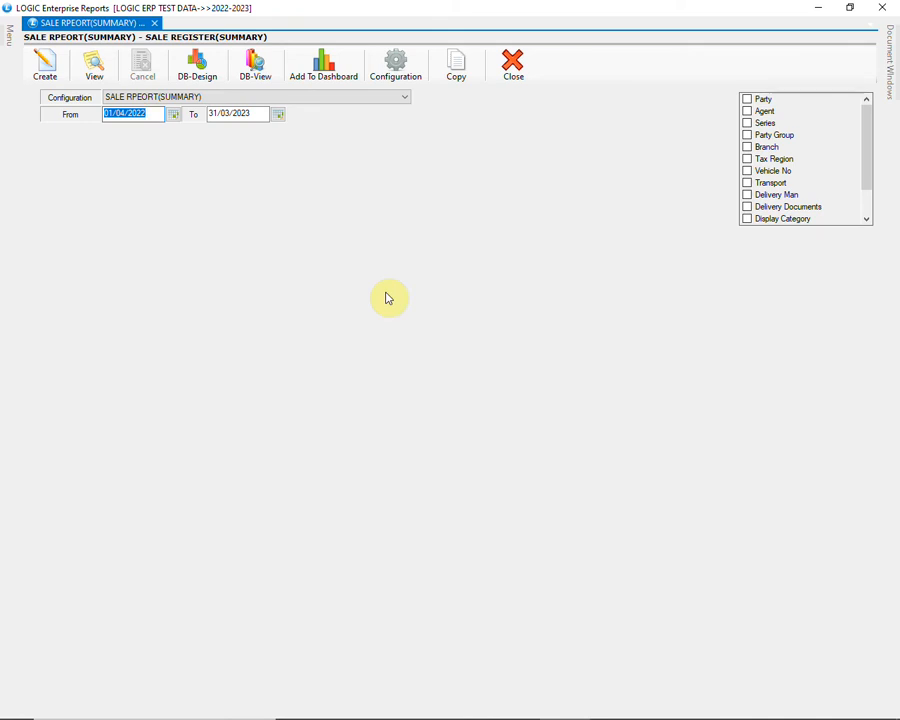
Step: Open the report's configuration and name it SALE REPORT
left_click(400, 78)
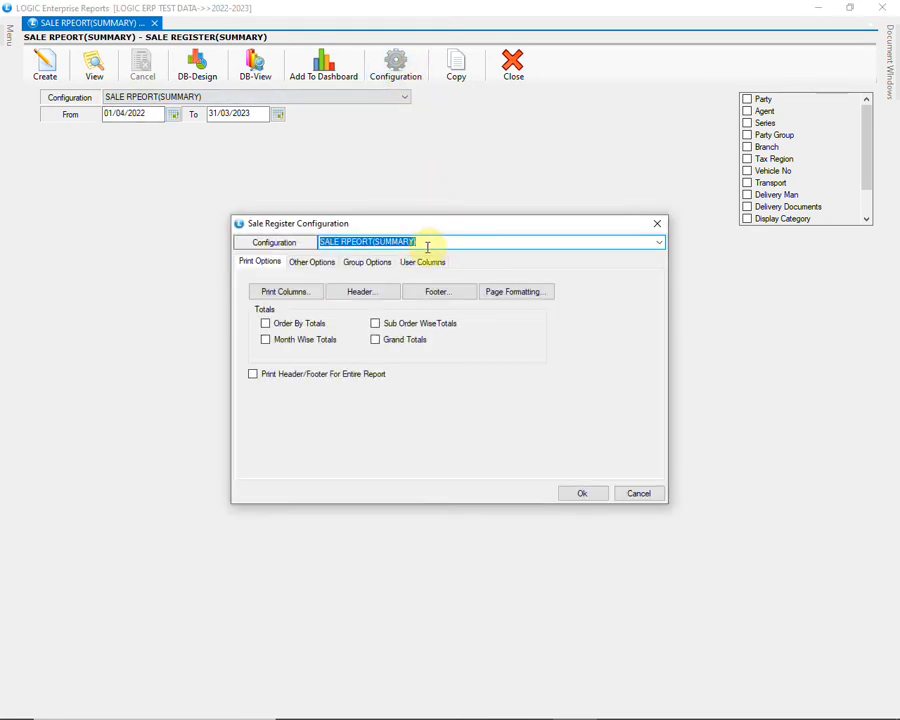
key("BackSpace")
type("SALE REPORT")
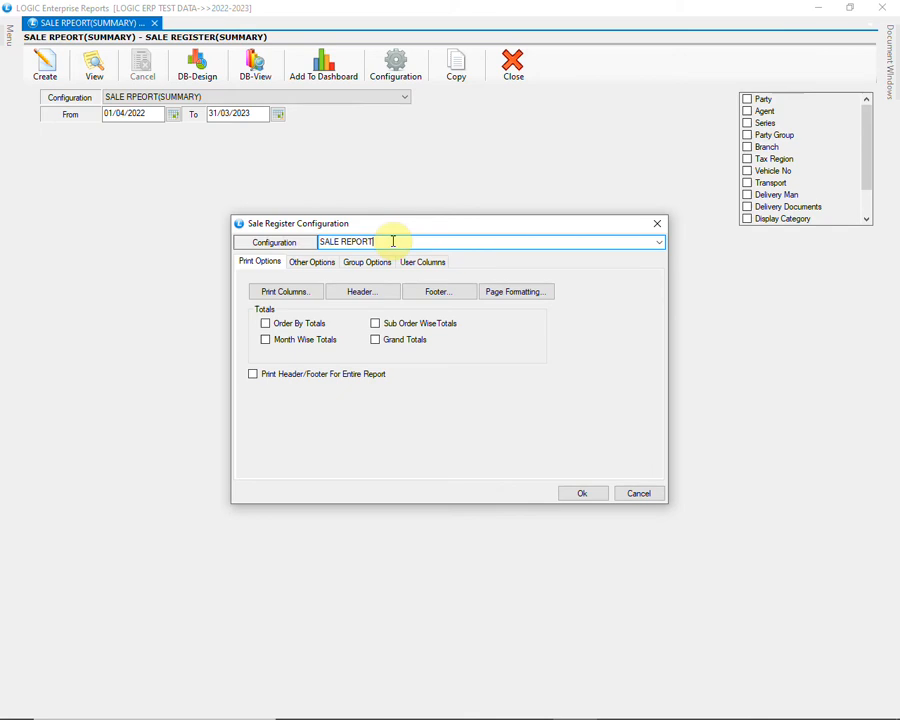
Step: Select the print columns S.NO., BILL DATE, BILL NUMBER, CUSTOMER NAME, GROSS AMOUNT, NET AMOUNT and TOTAL UNITS
left_click(285, 292)
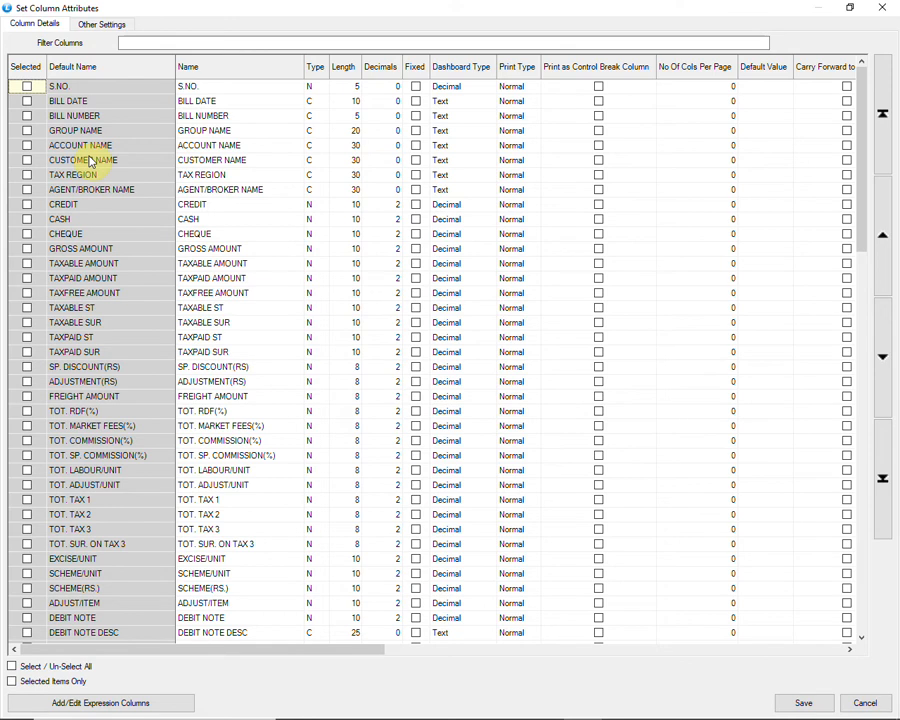
left_click(27, 86)
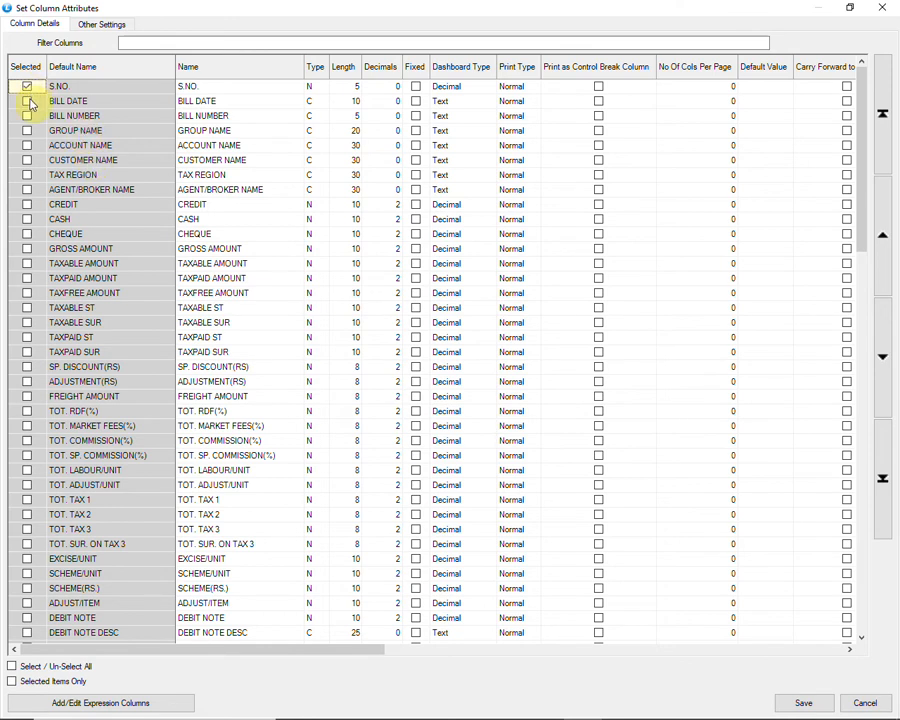
left_click(27, 101)
left_click(27, 116)
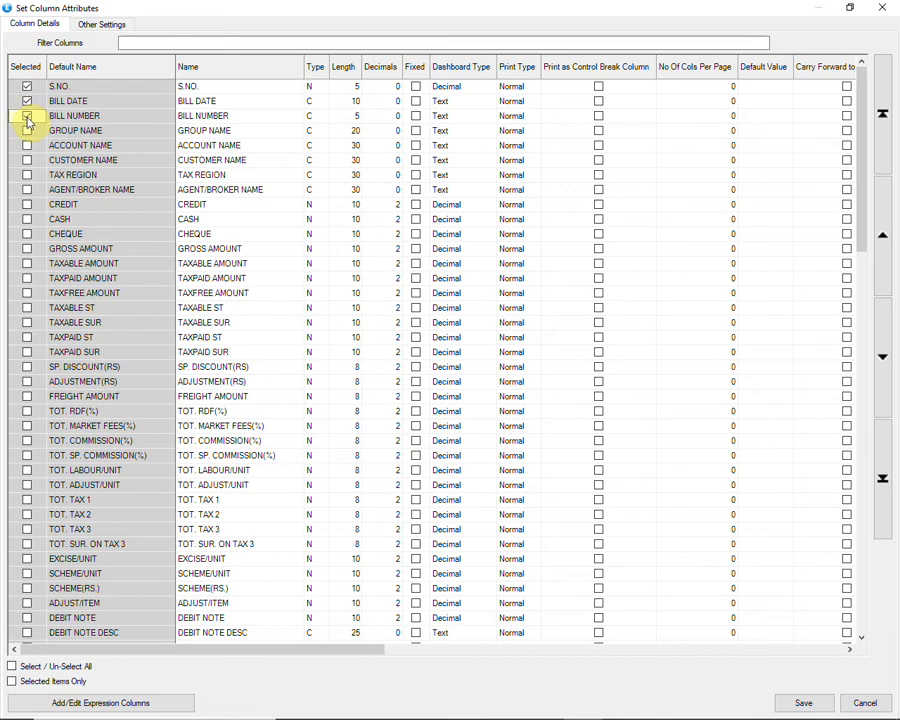
left_click(27, 160)
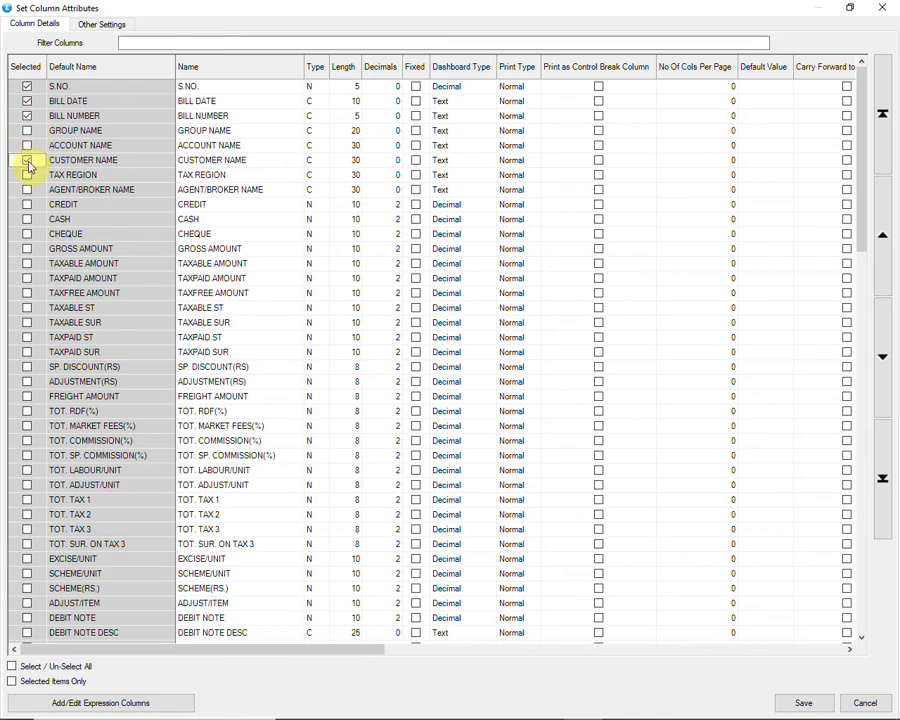
left_click(27, 249)
scroll(63, 400, "down", 3)
scroll(63, 400, "down", 3)
left_click(27, 455)
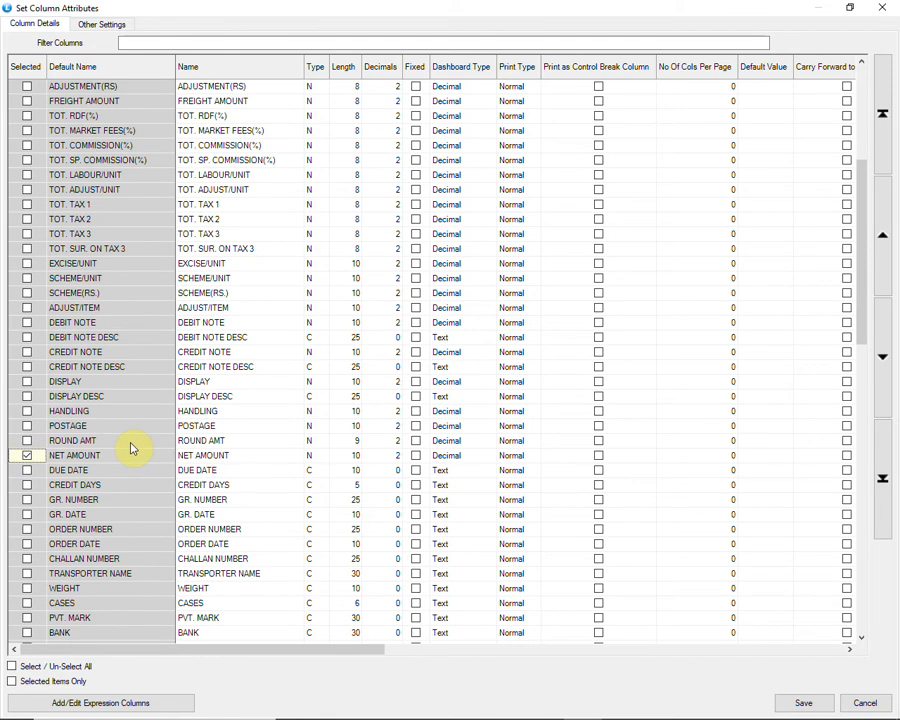
scroll(132, 446, "down", 5)
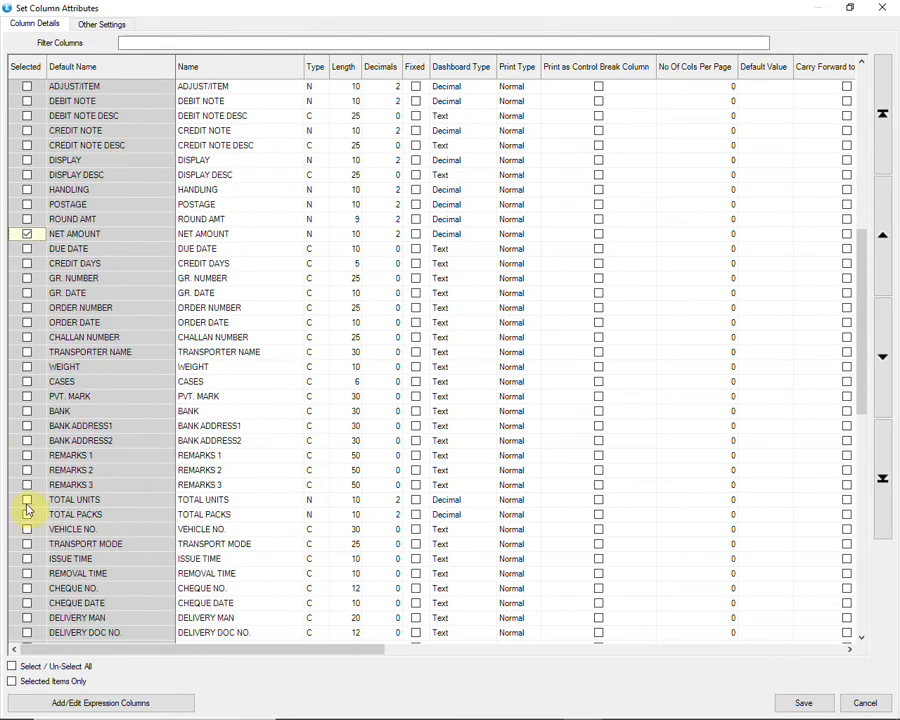
left_click(27, 500)
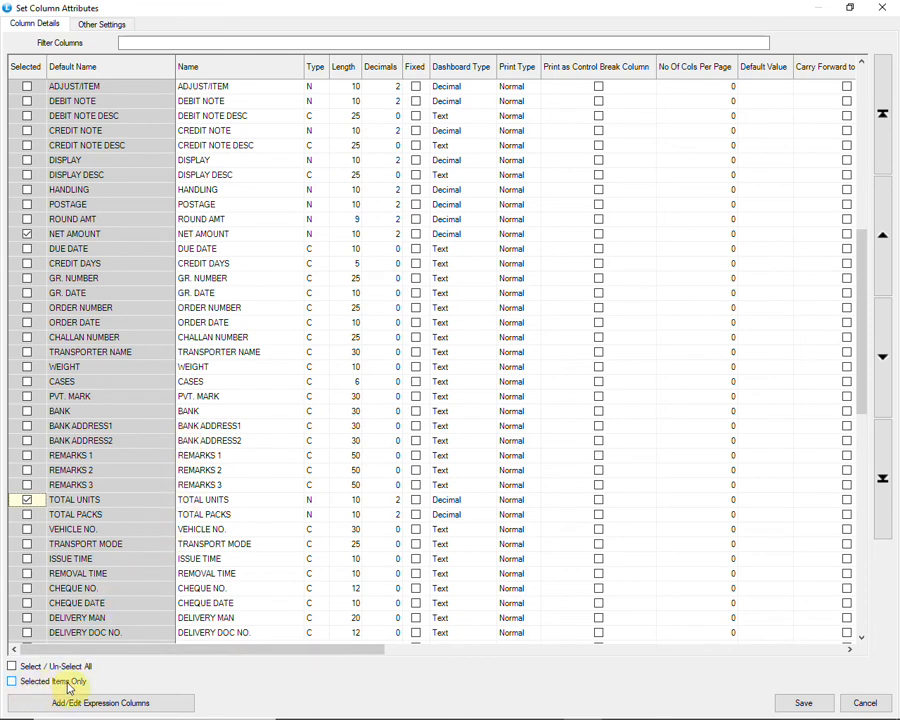
Step: Show only the selected print columns and move TOTAL UNITS up two places, directly above GROSS AMOUNT
left_click(14, 683)
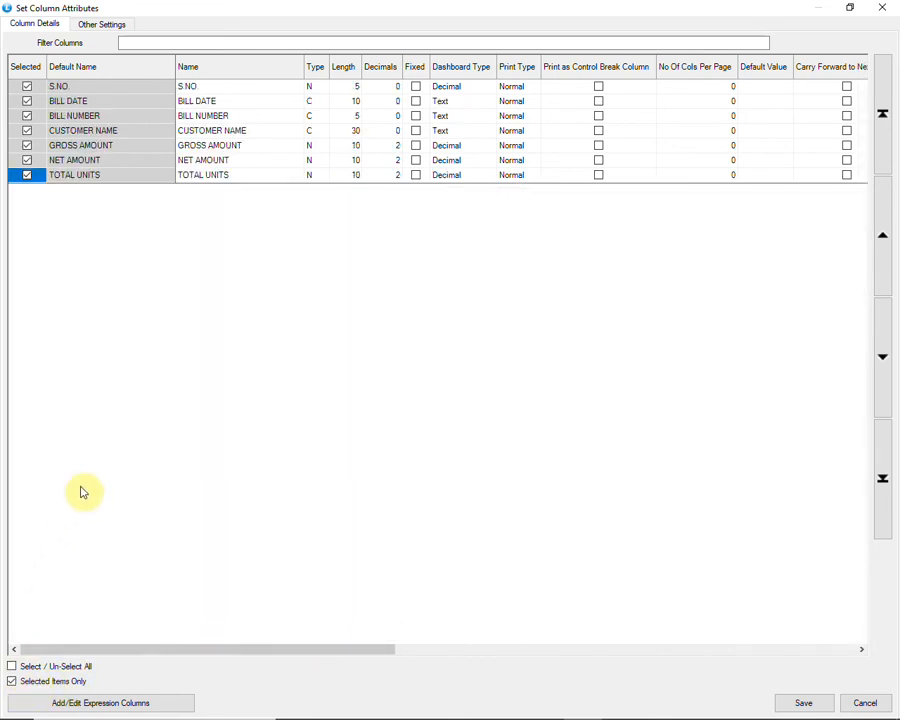
left_click(128, 135)
left_click(129, 149)
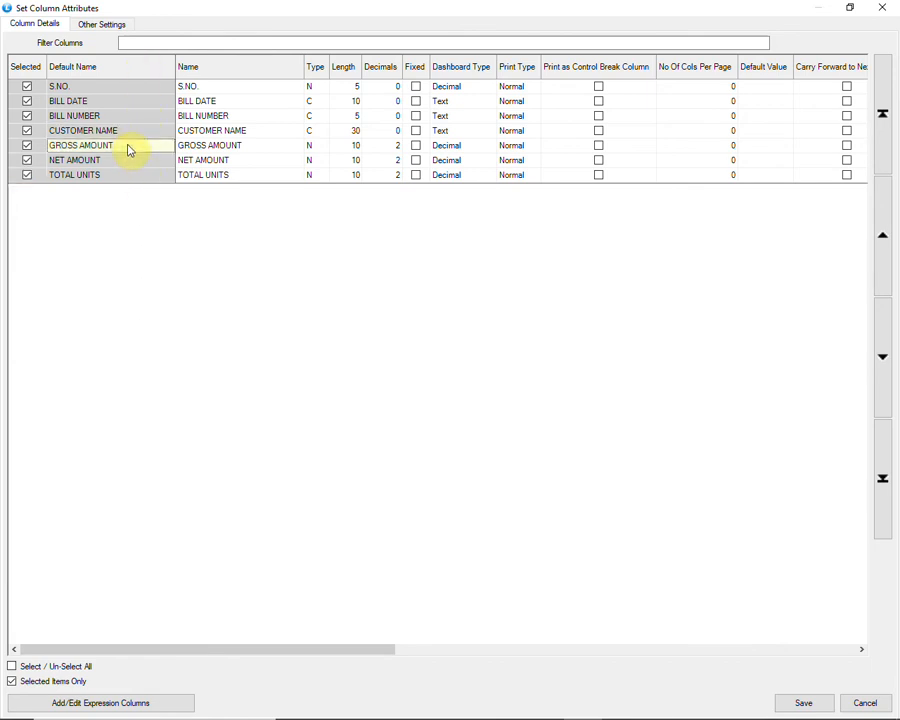
left_click(128, 178)
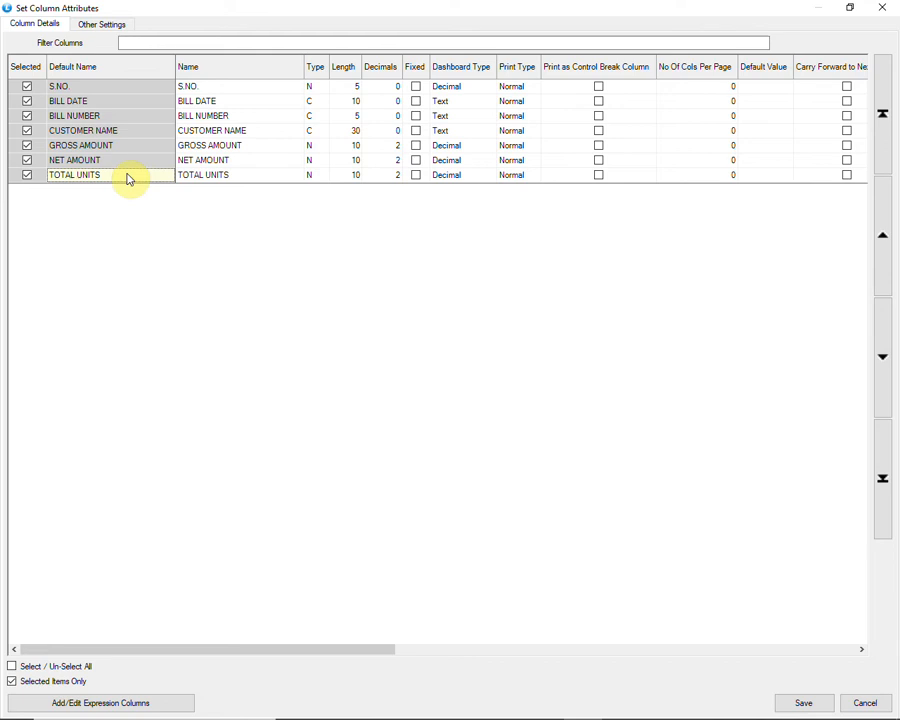
left_click(883, 242)
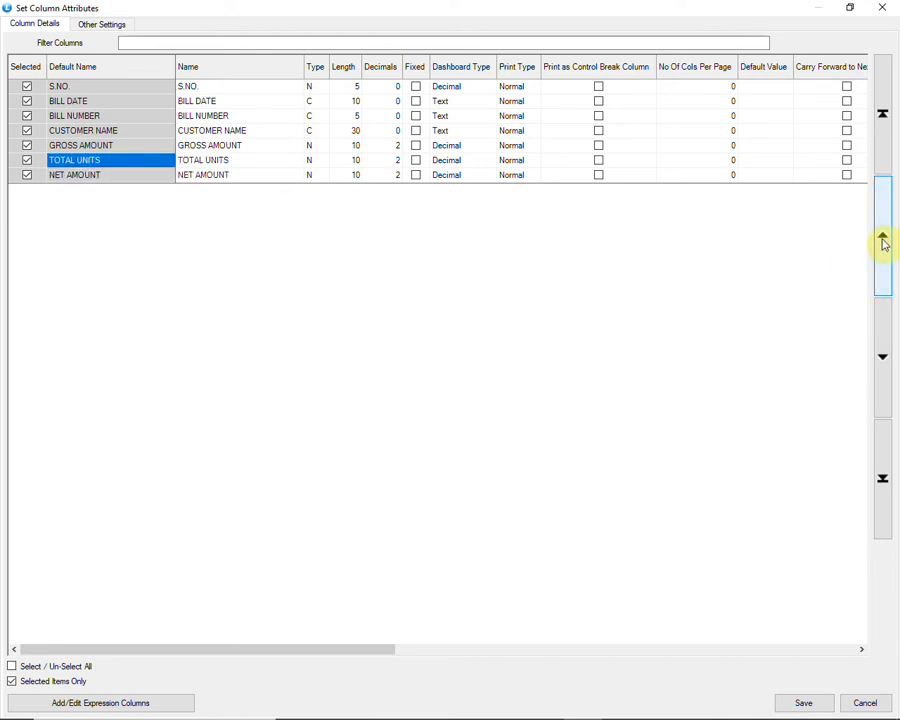
left_click(883, 242)
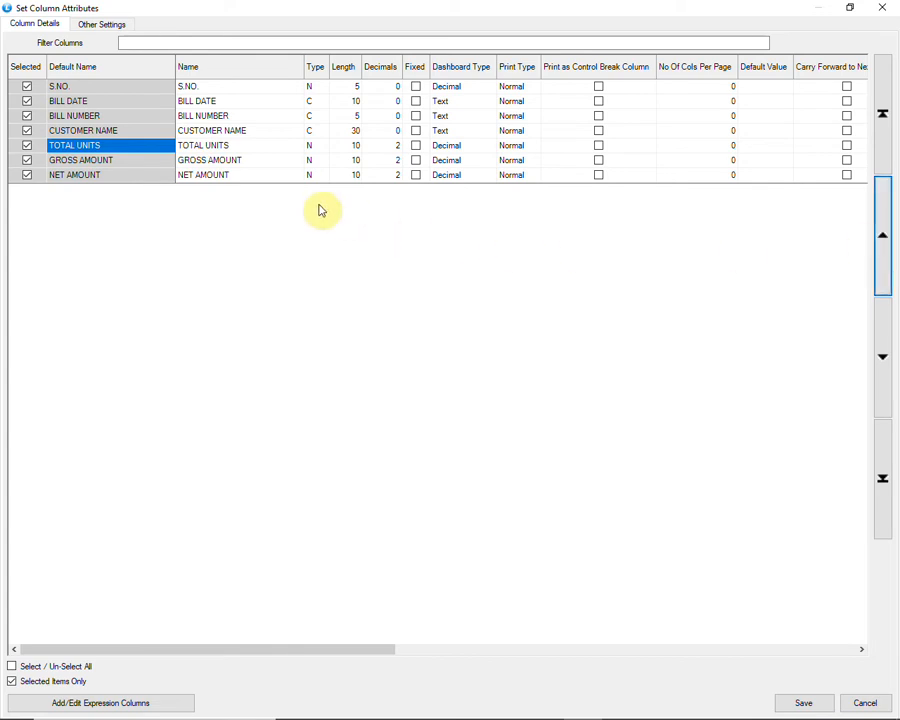
Step: Rename the TOTAL UNITS column as QUANTITY and save the changes to the print columns
left_click(203, 150)
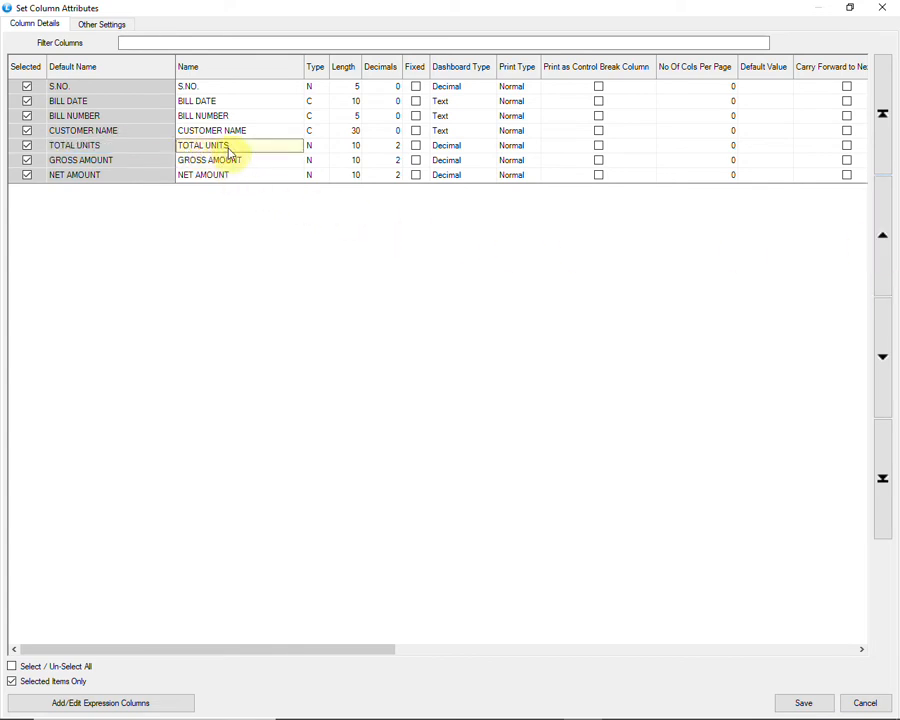
type("QUANTITY")
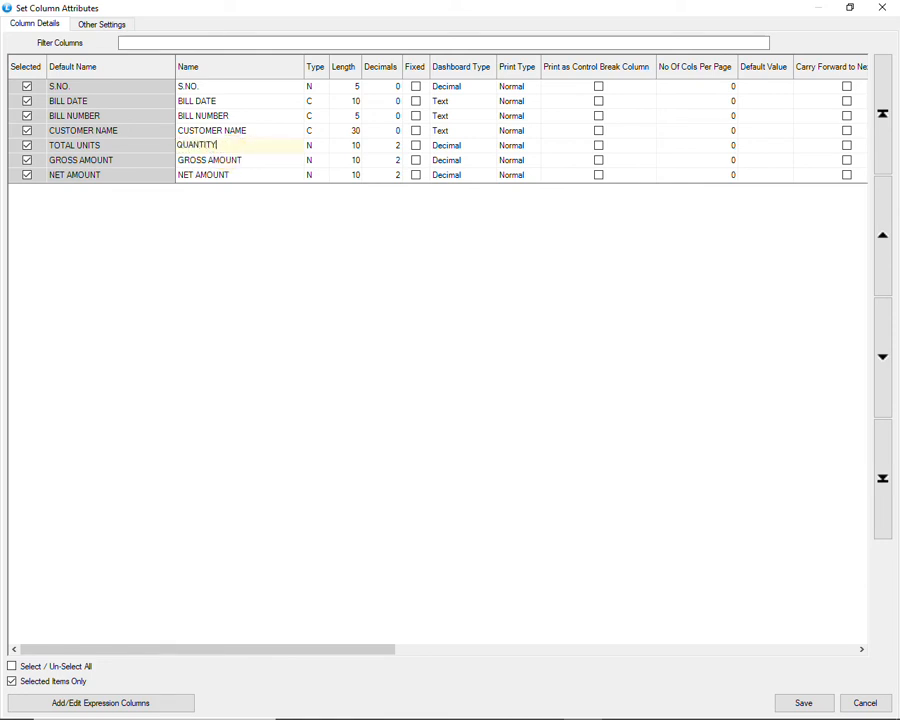
key("Return")
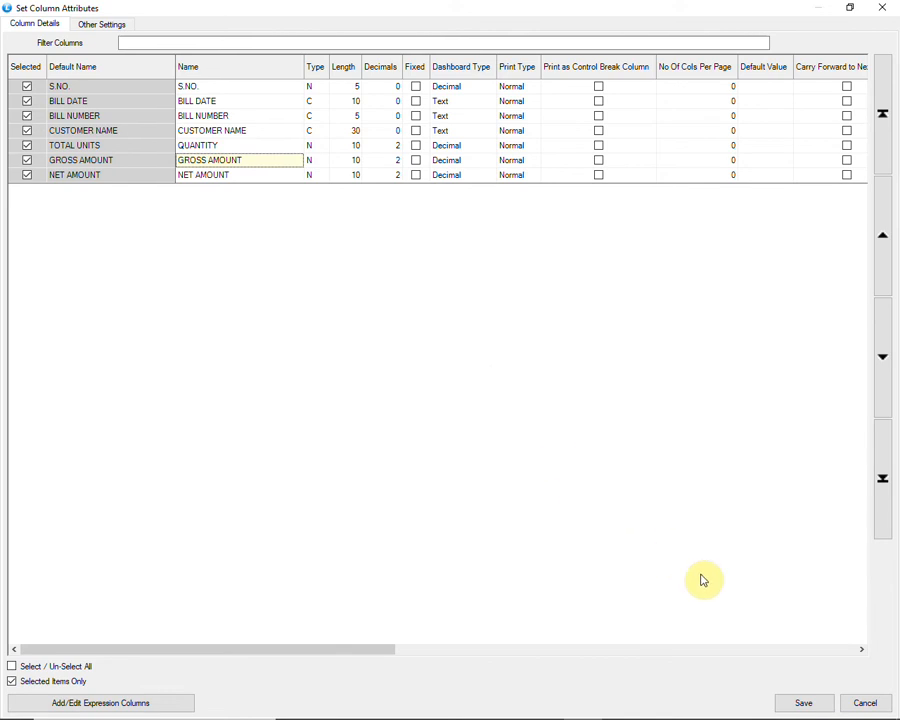
left_click(790, 706)
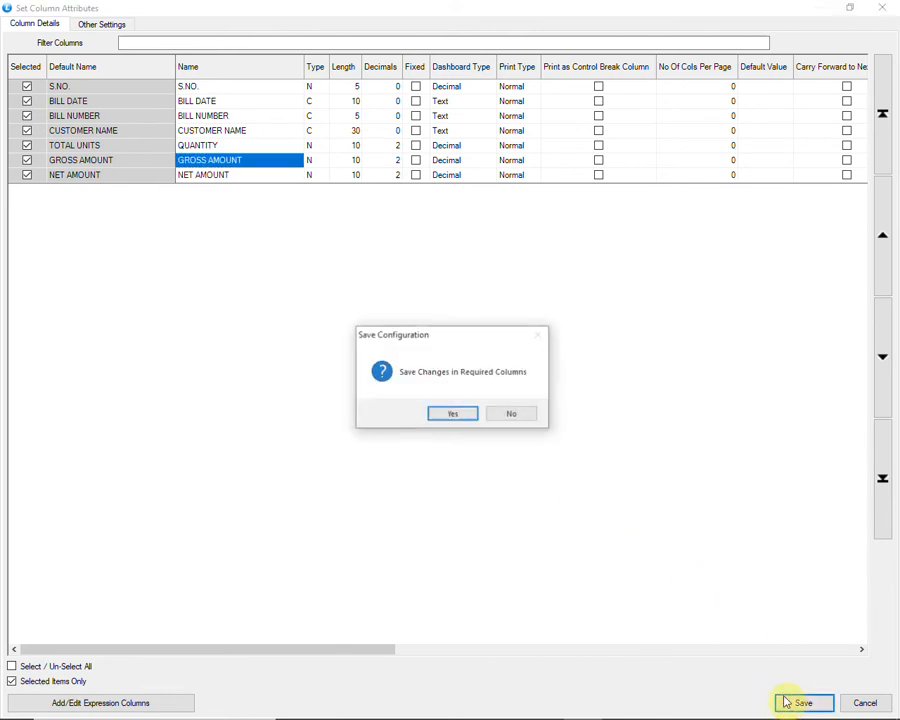
left_click(446, 413)
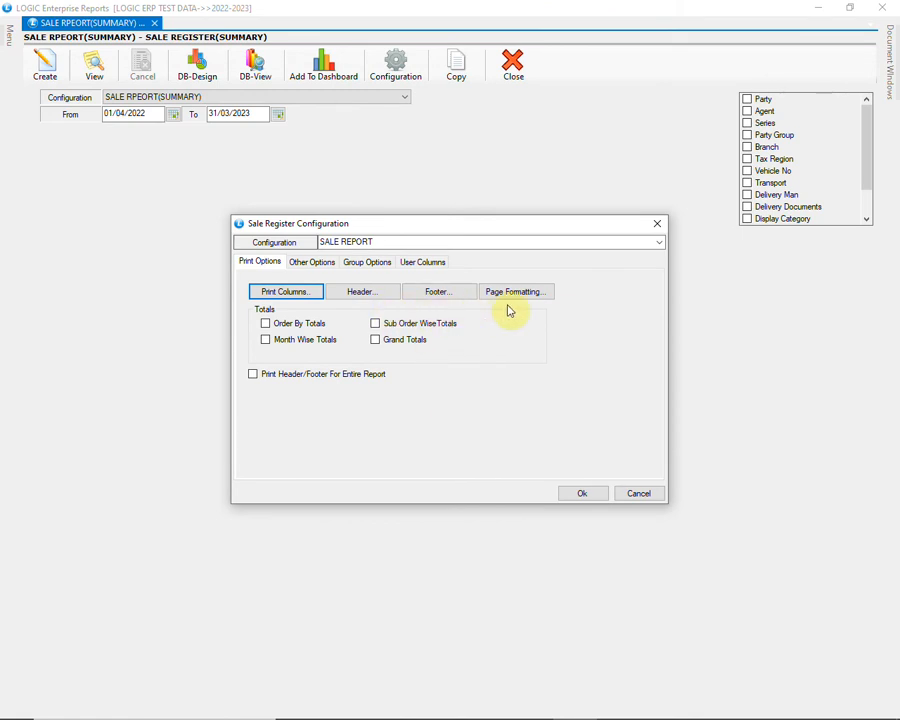
Step: In the configuration's other options, choose Sale as the report type and Date as the order
left_click(321, 267)
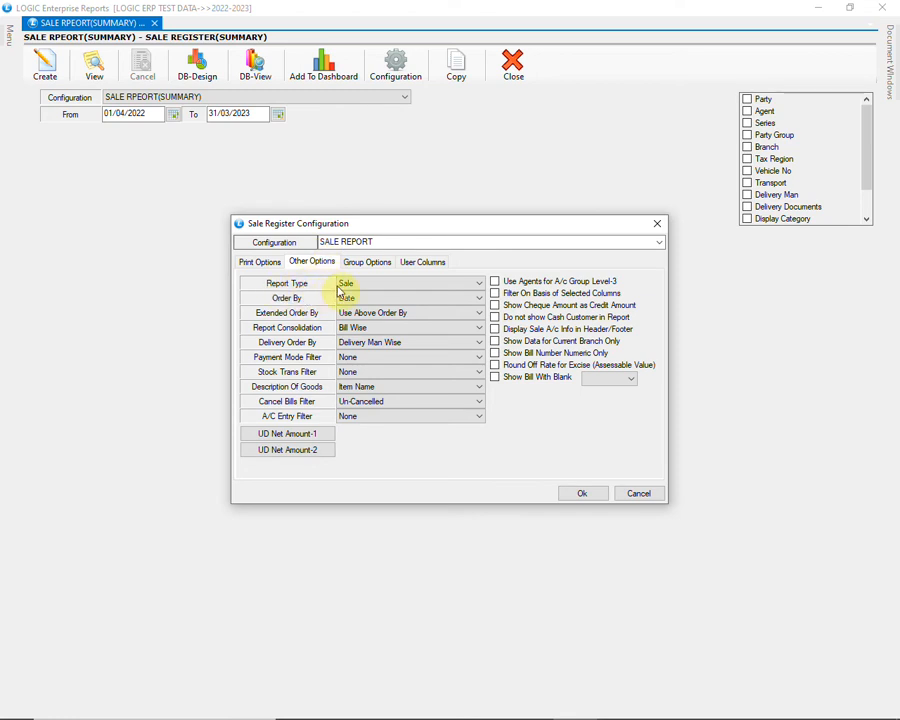
left_click(374, 287)
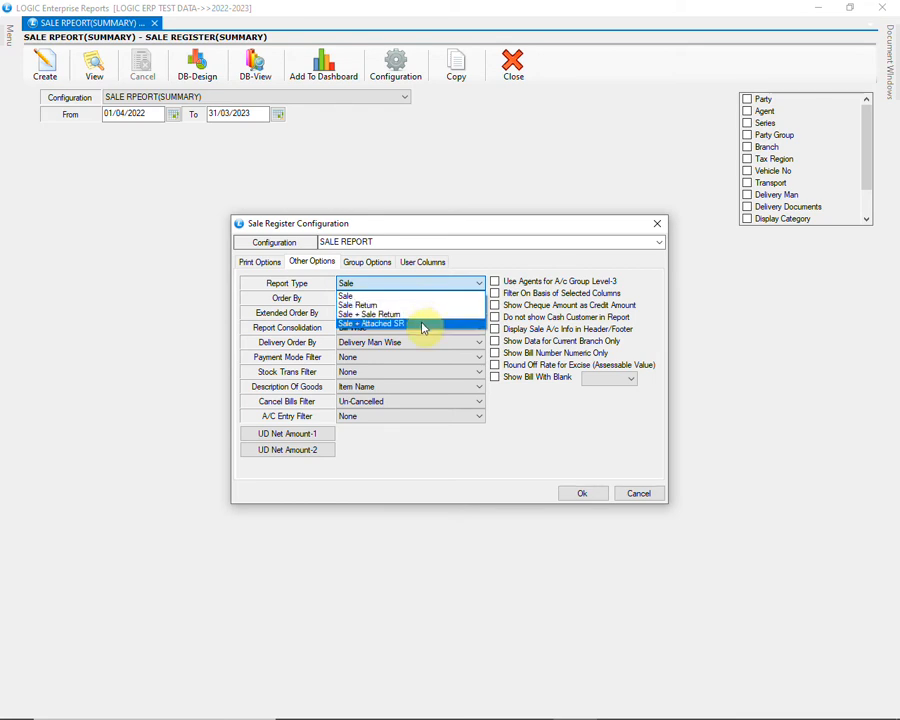
left_click(352, 297)
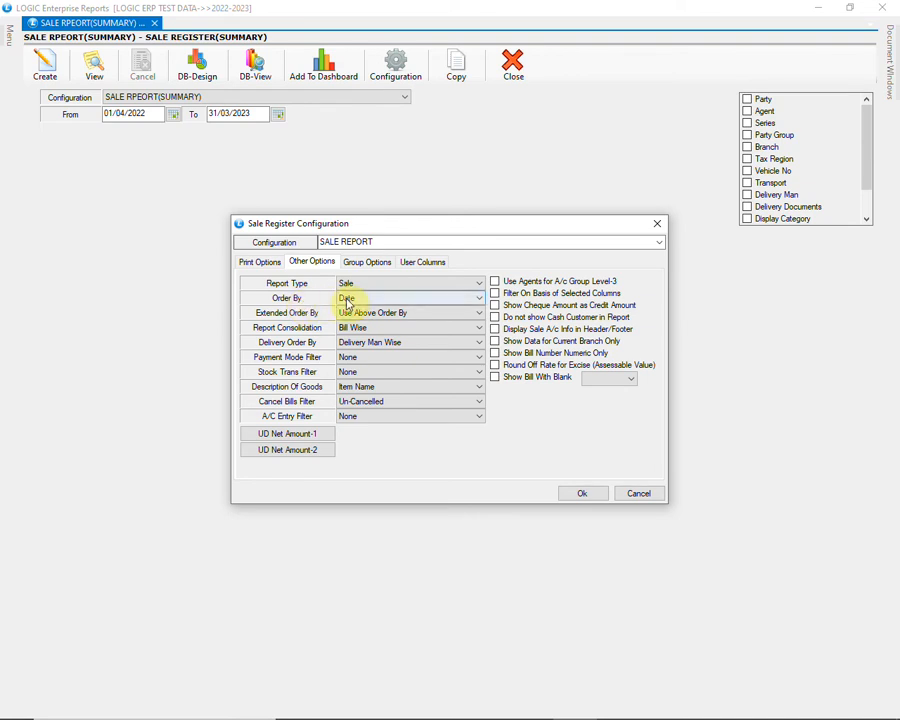
left_click(416, 300)
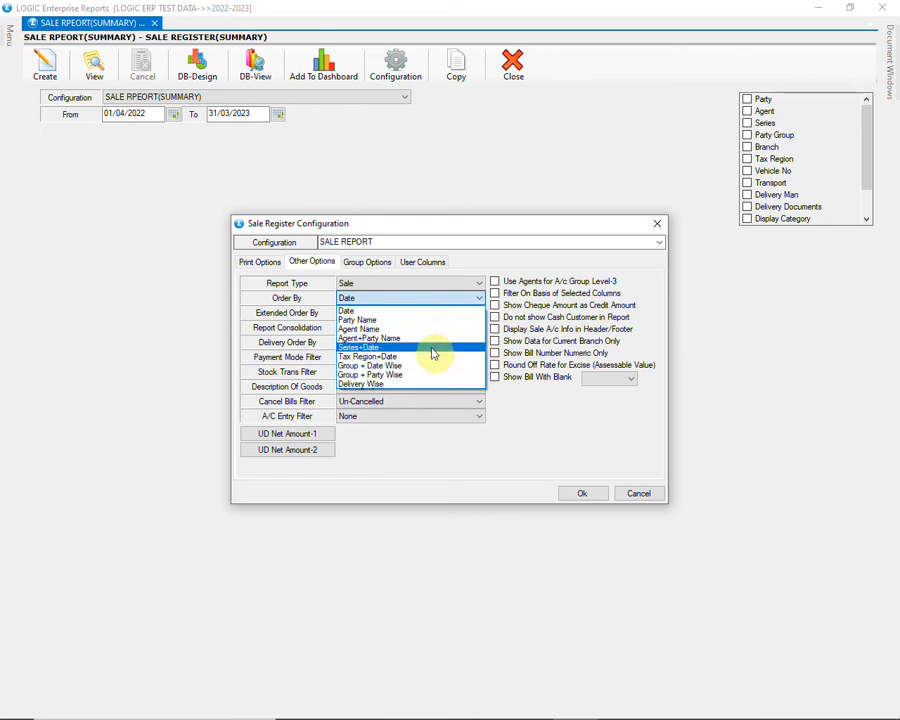
left_click(435, 312)
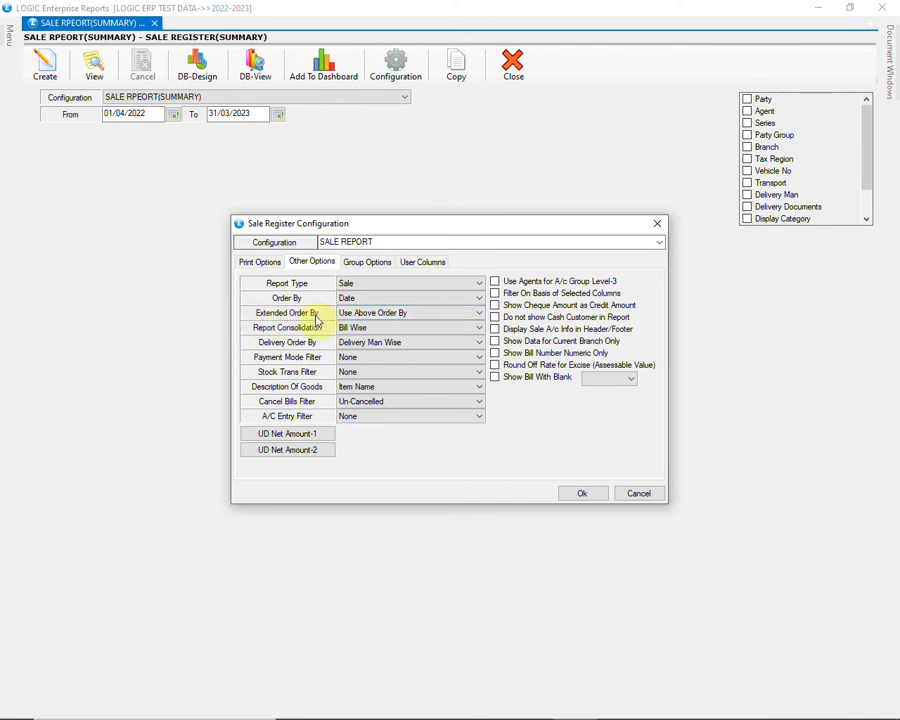
Step: Choose Use Above Order By for the extended order and Consolidated for the report consolidation
left_click(433, 317)
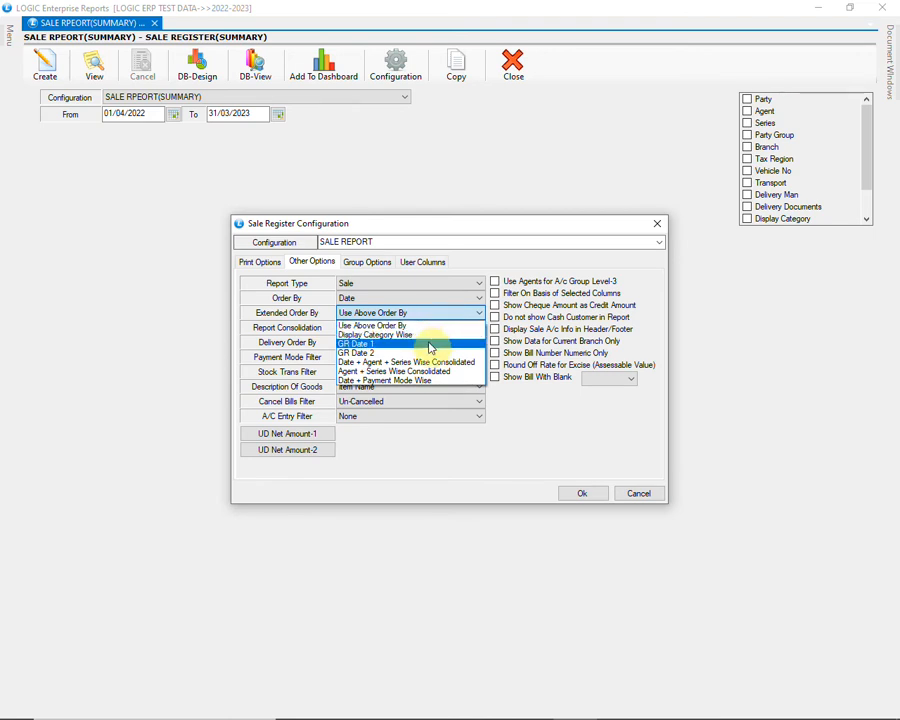
left_click(438, 326)
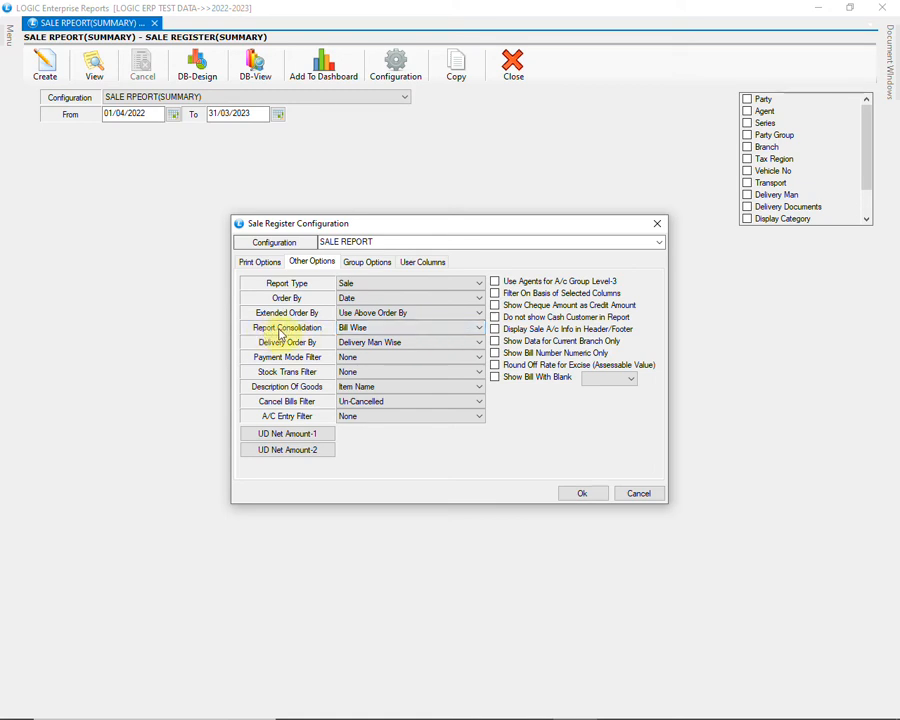
left_click(389, 332)
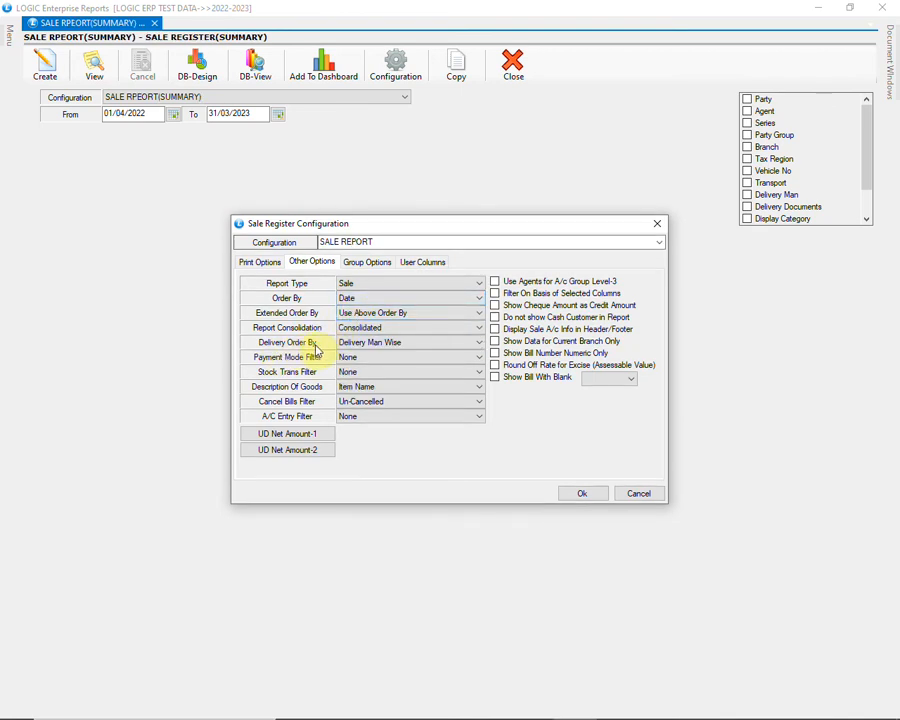
Step: Choose Delivery Man Wise for the delivery order and None for the payment mode filter
left_click(376, 344)
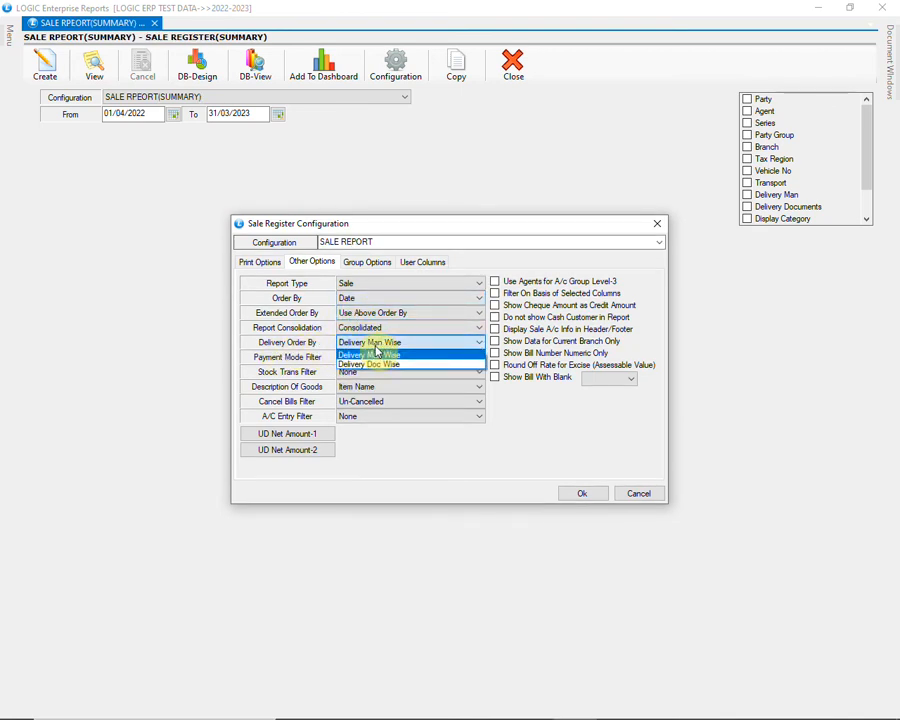
left_click(421, 345)
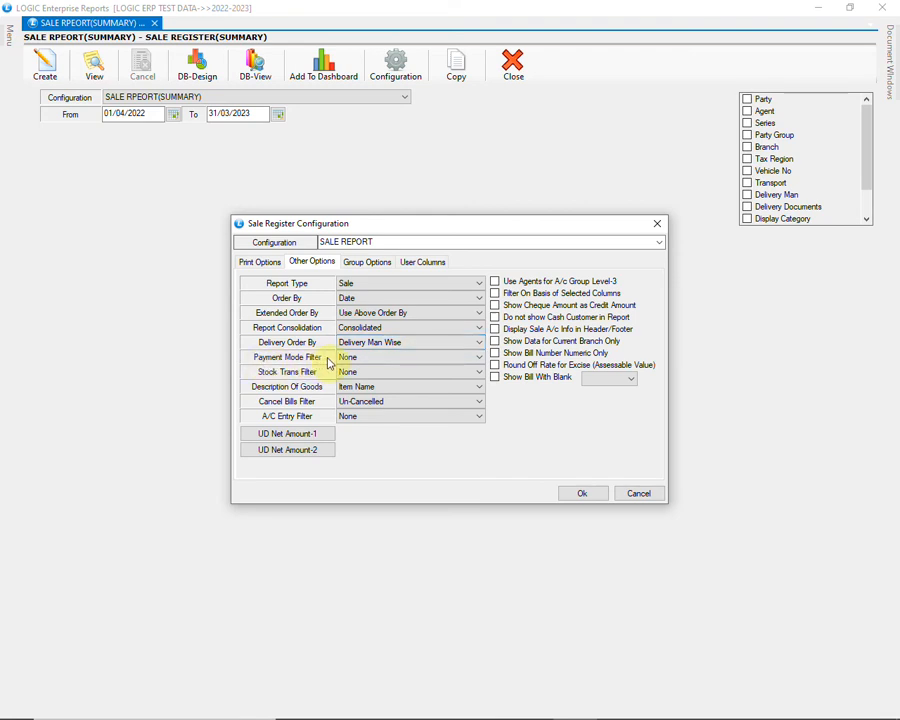
left_click(370, 358)
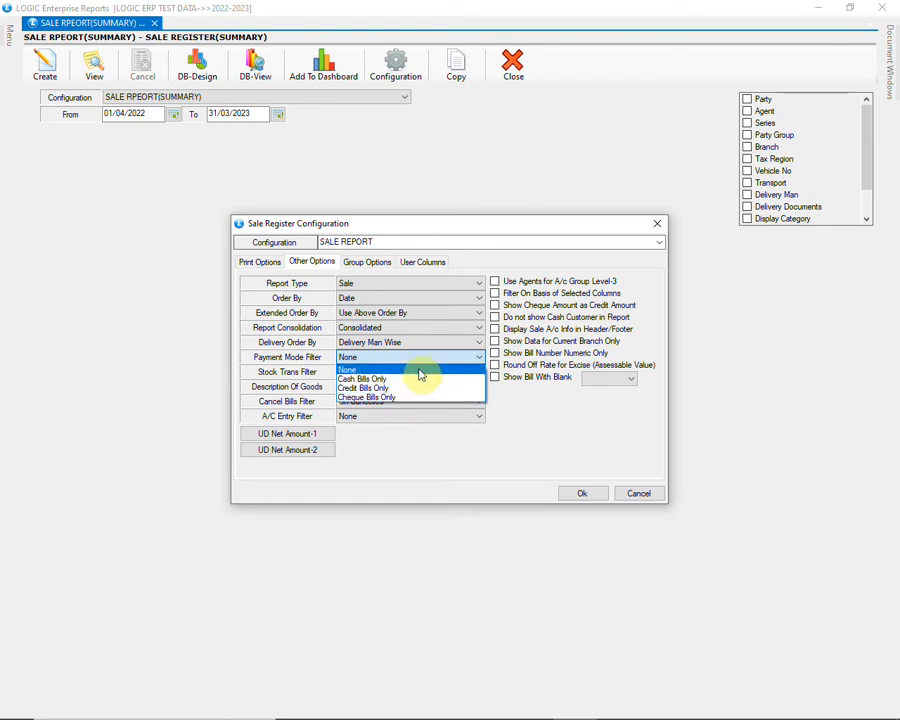
left_click(421, 372)
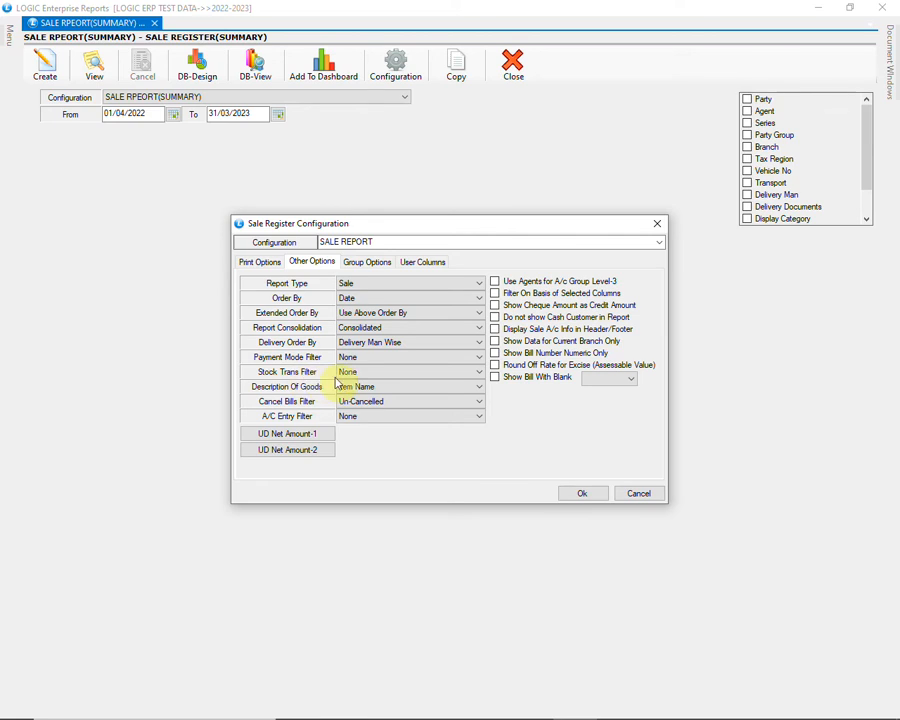
Step: Choose None for the stock transfer filter and Item Name for the description of goods
left_click(406, 374)
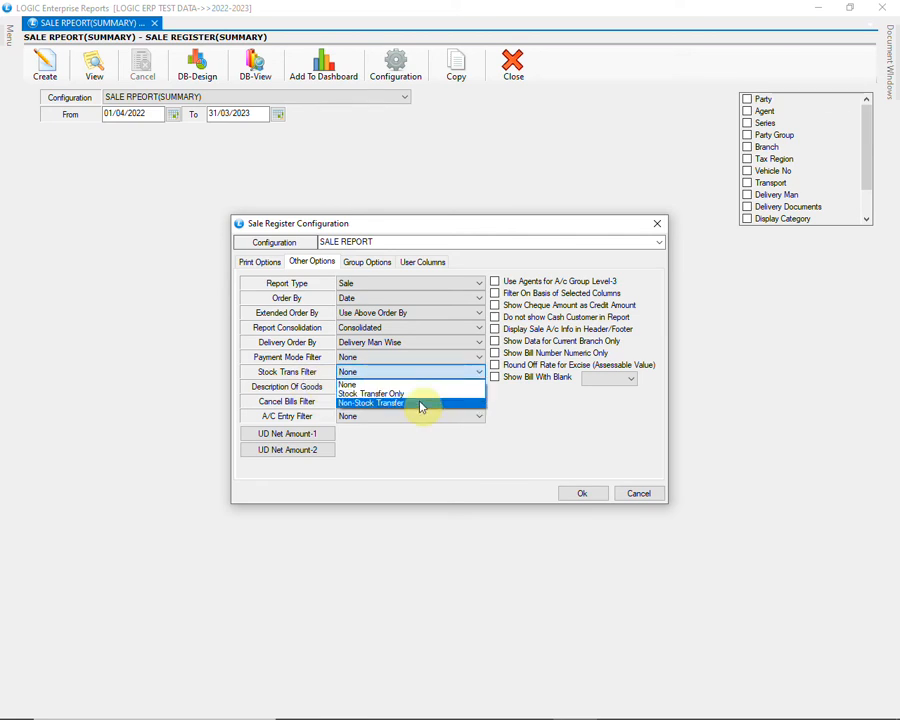
left_click(426, 383)
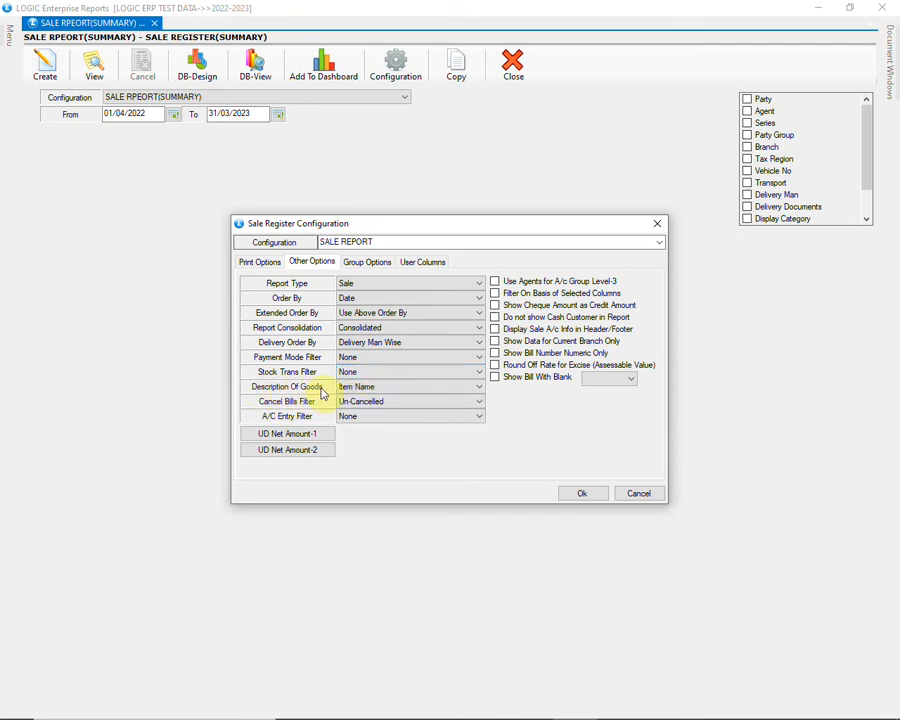
left_click(401, 389)
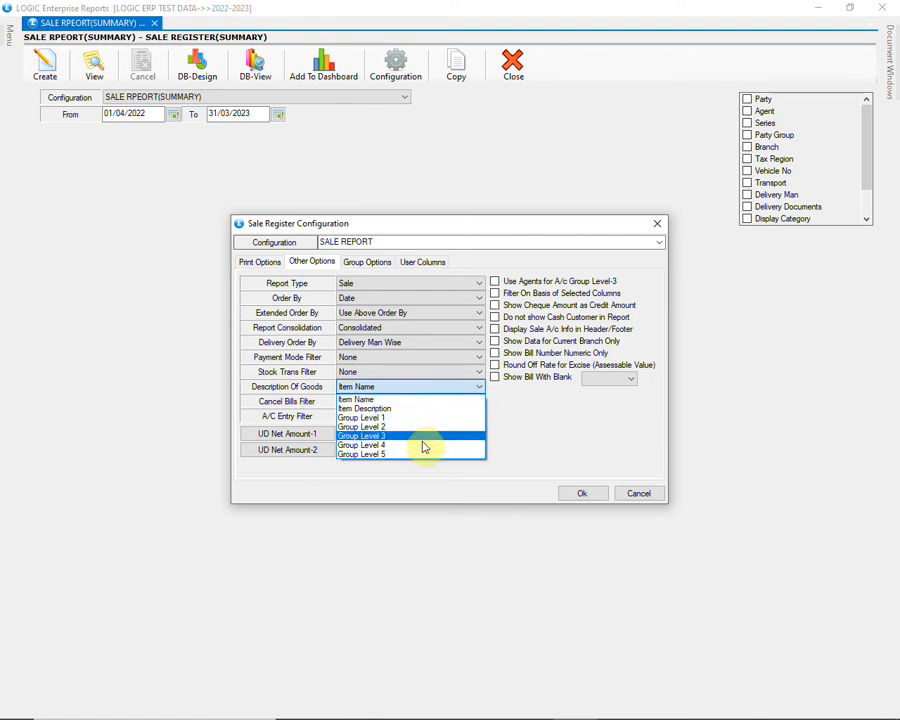
left_click(370, 399)
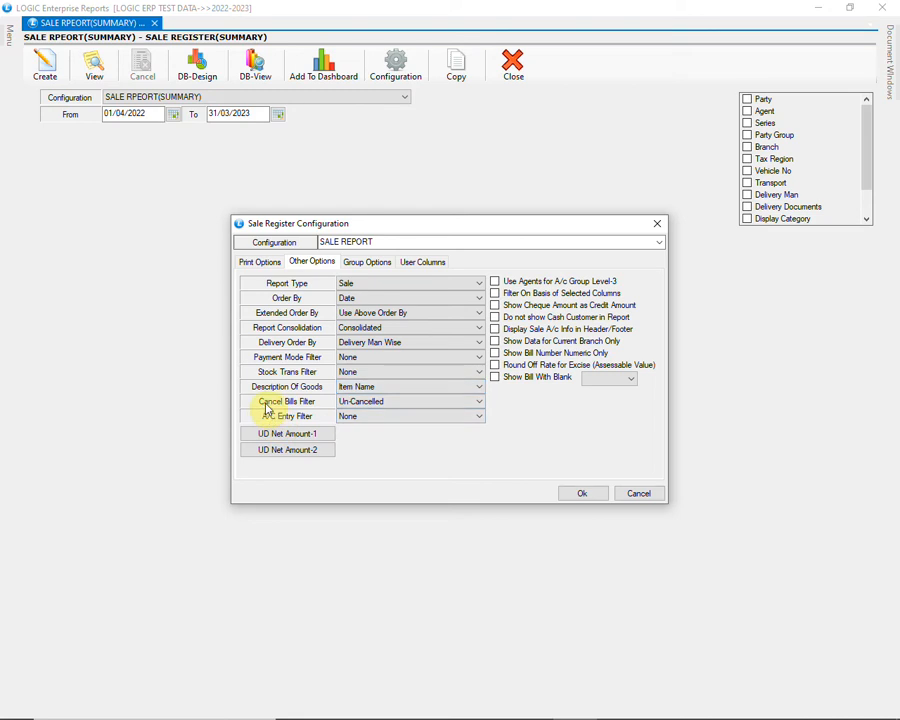
Step: Choose Un-Cancelled for the cancelled bills filter and None for the A/C entry filter
left_click(410, 406)
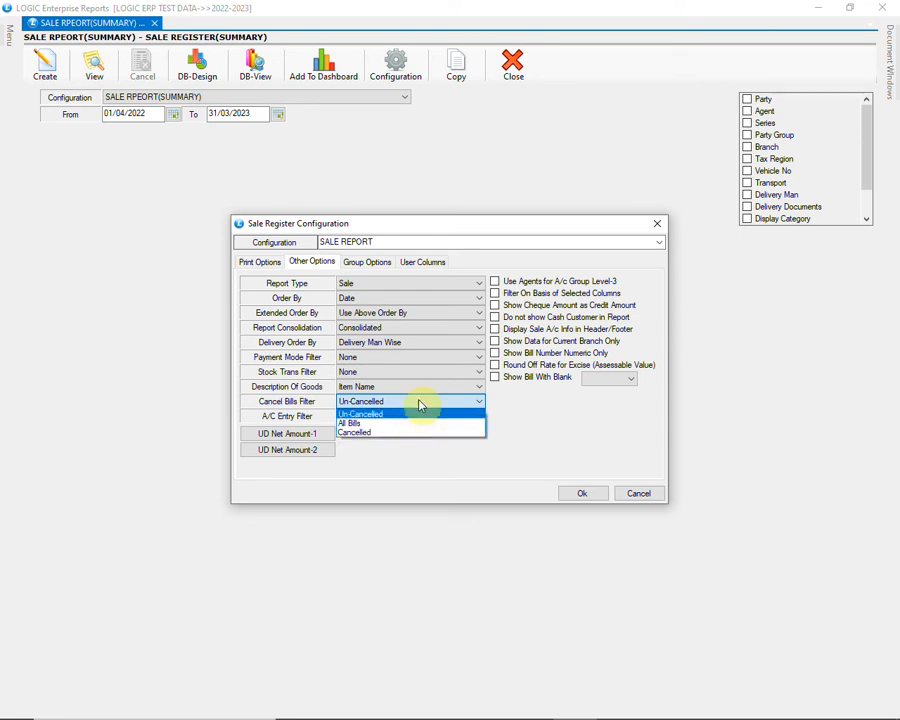
left_click(420, 405)
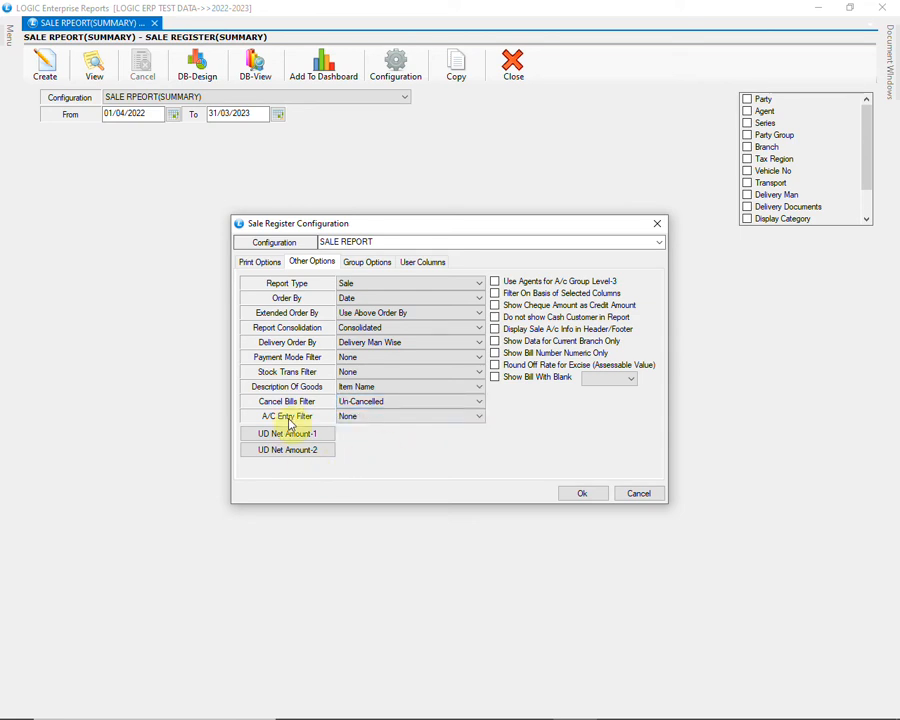
left_click(399, 420)
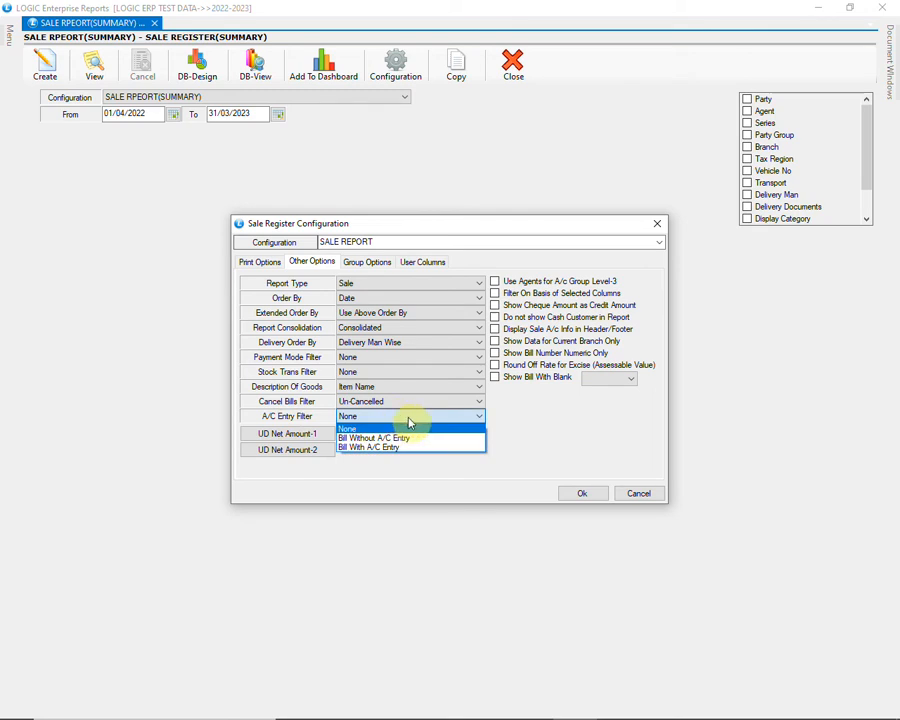
left_click(430, 428)
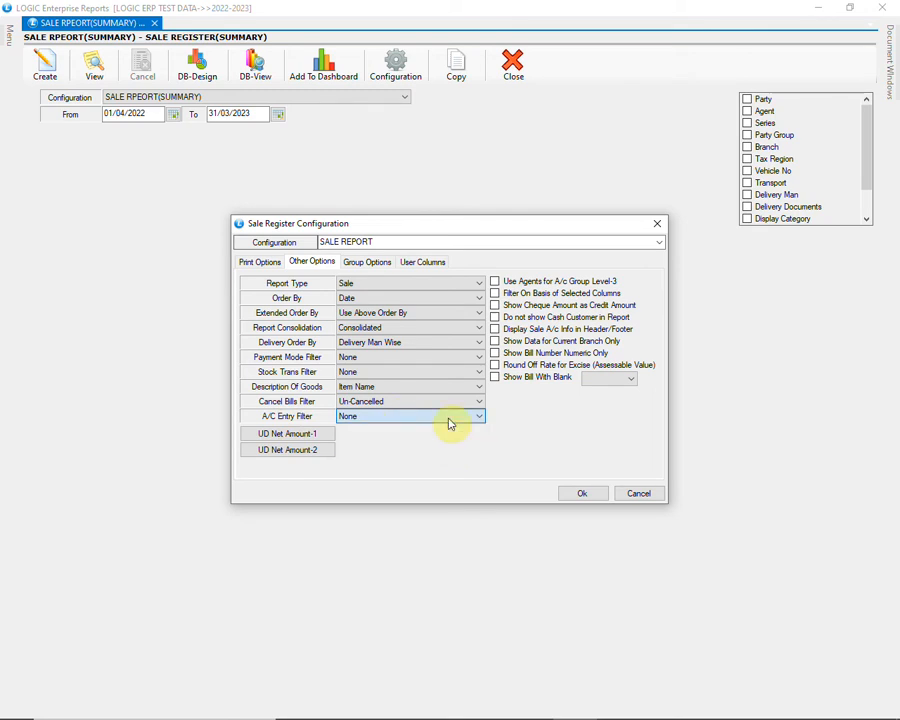
Step: Define UD Net Amount-1 from Gross Value, CD, TD, SP CD, Scheme/Unit, Tax -1 and Tax -3
left_click(325, 435)
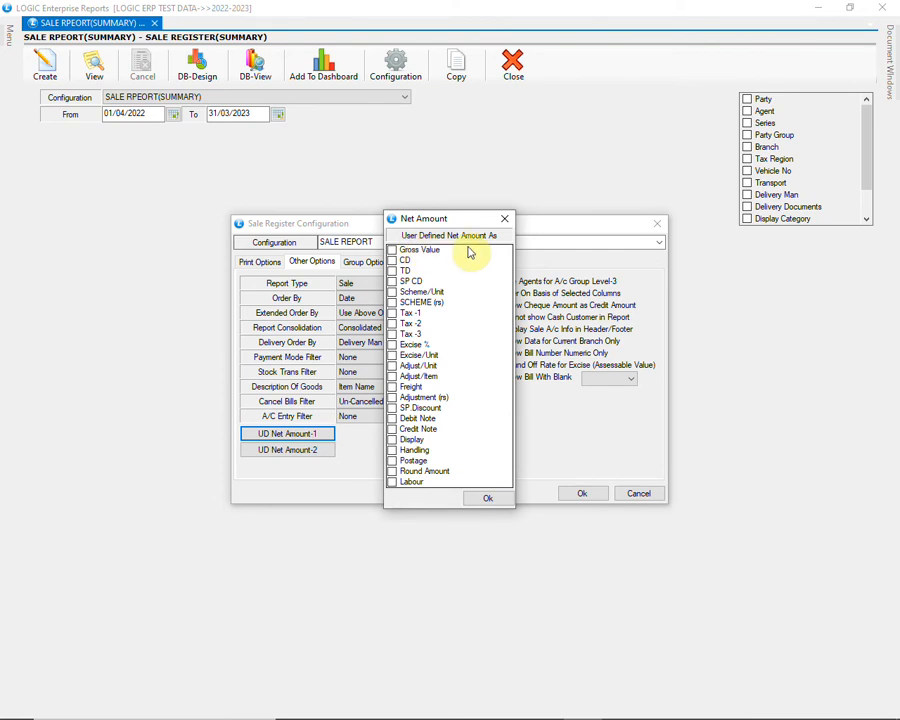
left_click(392, 250)
left_click(392, 261)
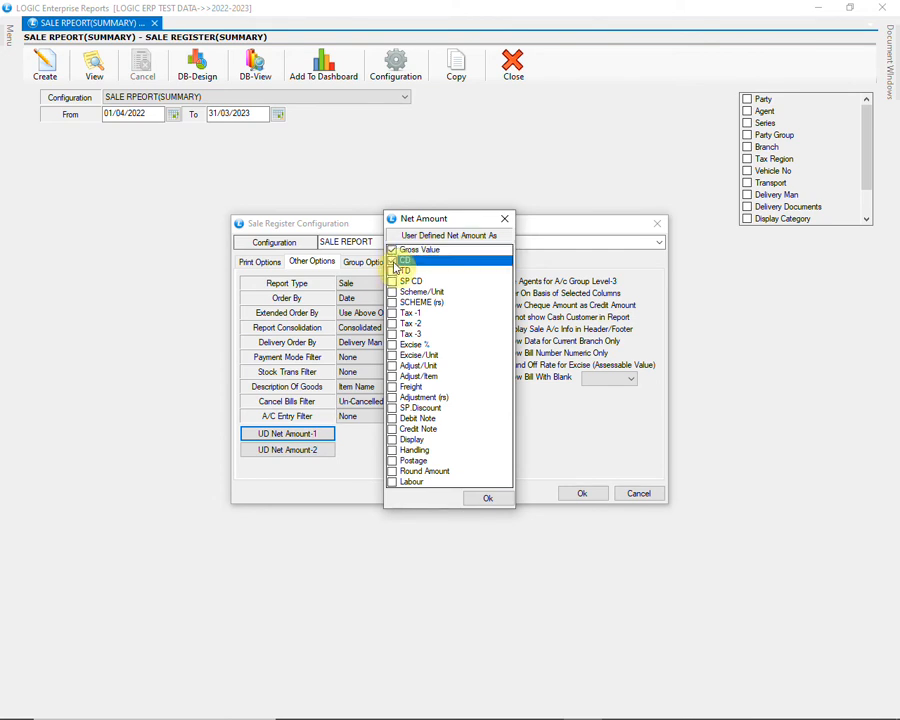
left_click(392, 271)
left_click(392, 282)
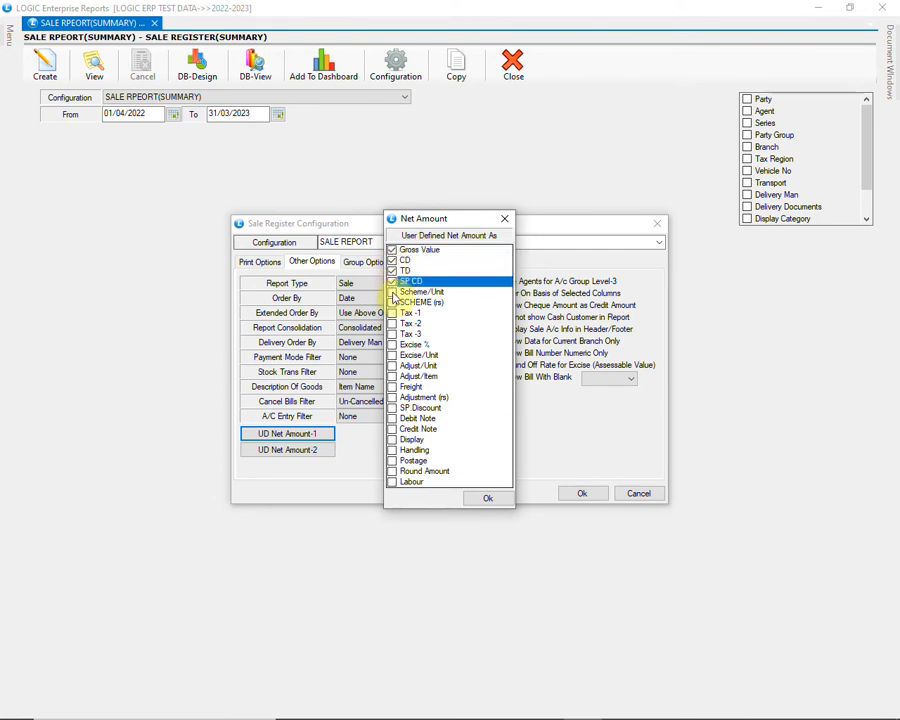
left_click(392, 292)
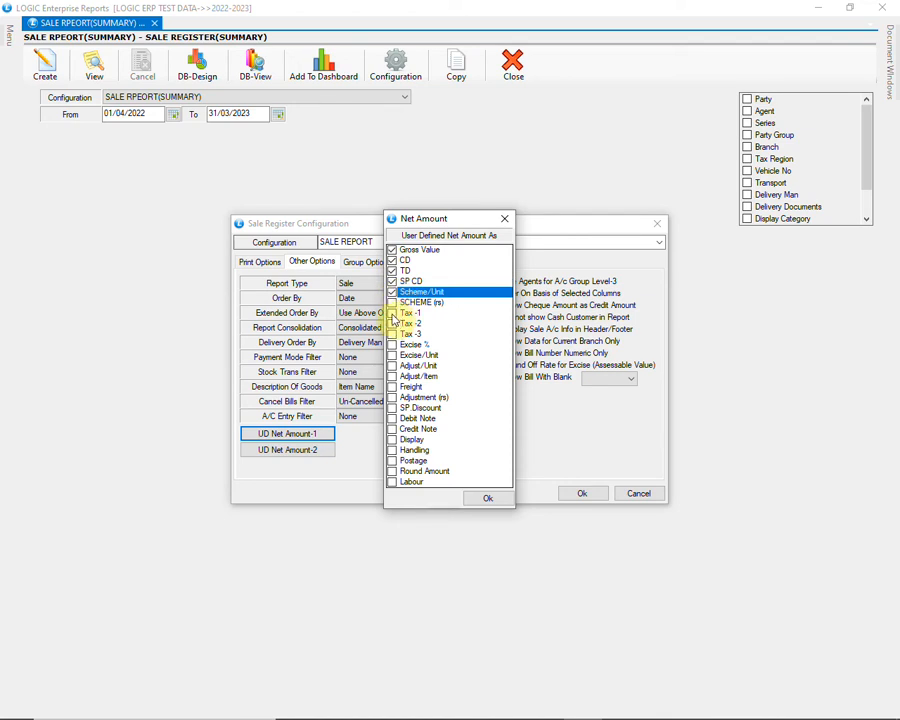
left_click(392, 313)
left_click(392, 323)
left_click(392, 334)
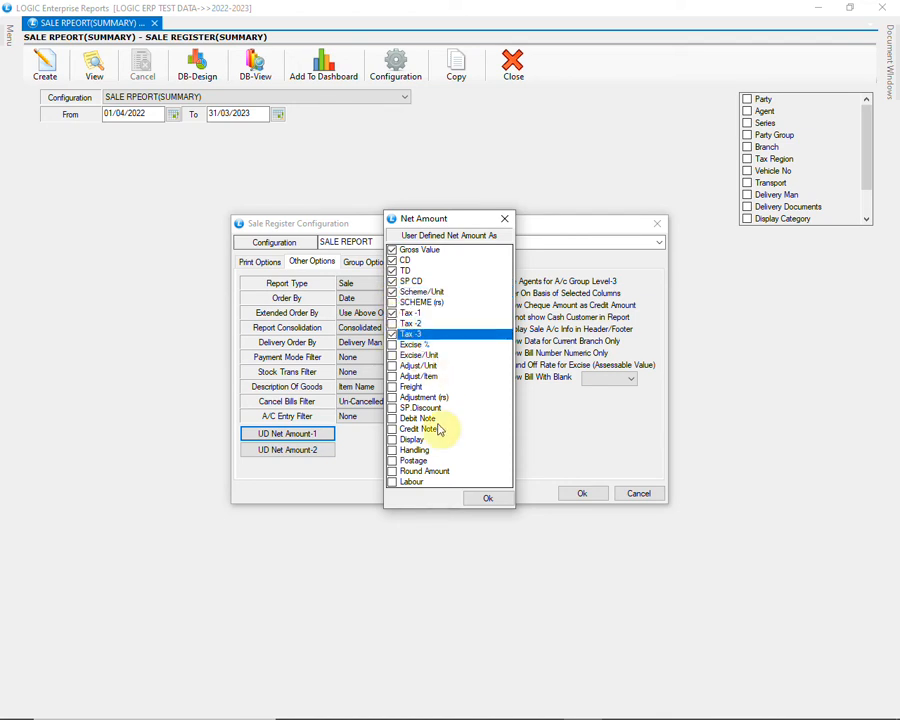
left_click(487, 497)
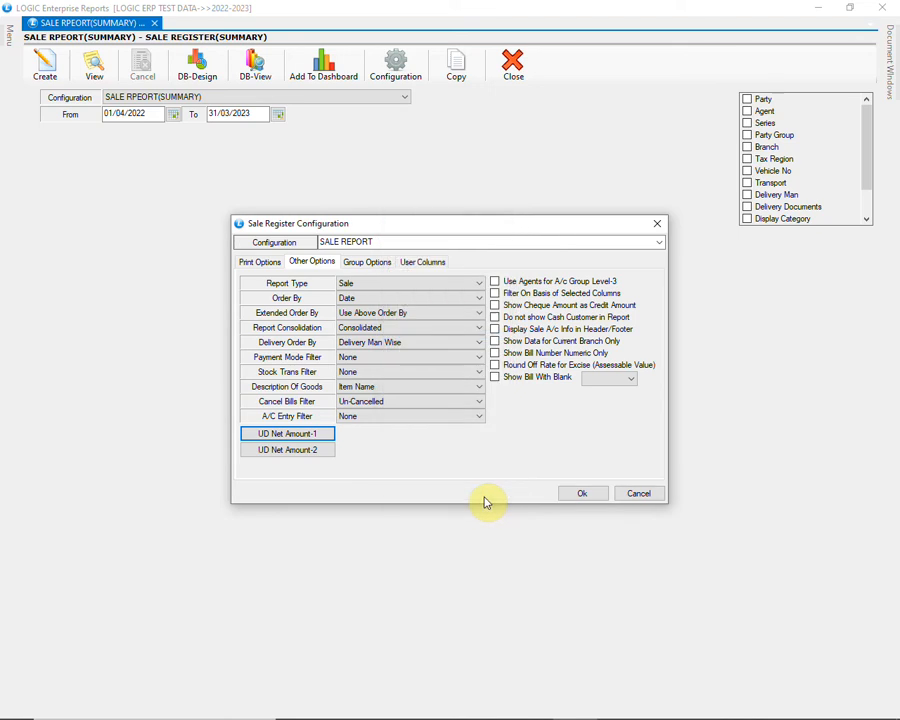
Step: Check the components of UD Net Amount-2 and enable Filter On Basis of Selected Columns
left_click(313, 457)
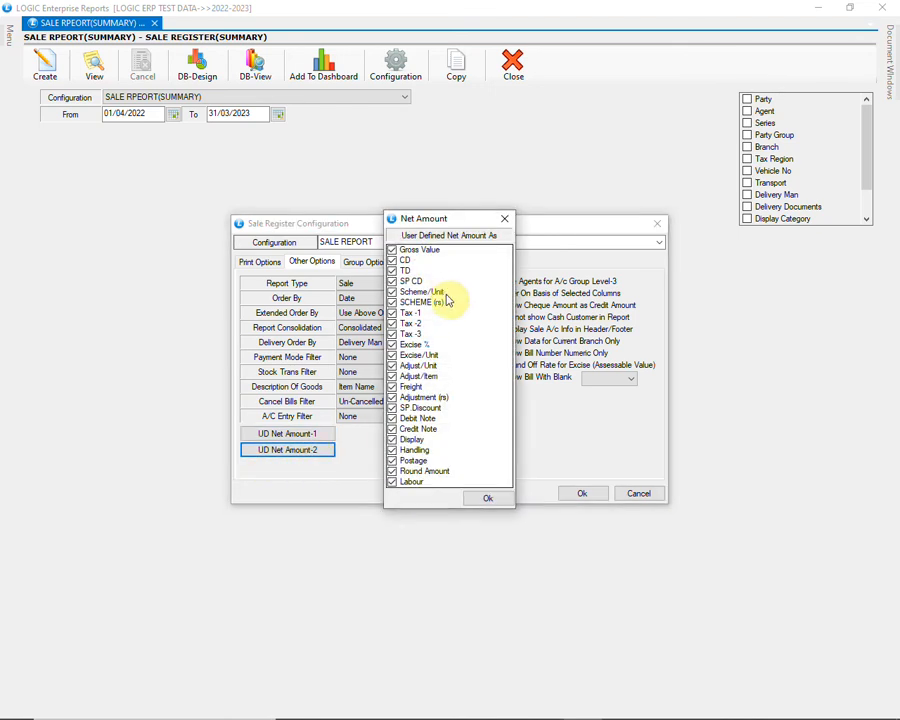
left_click(505, 220)
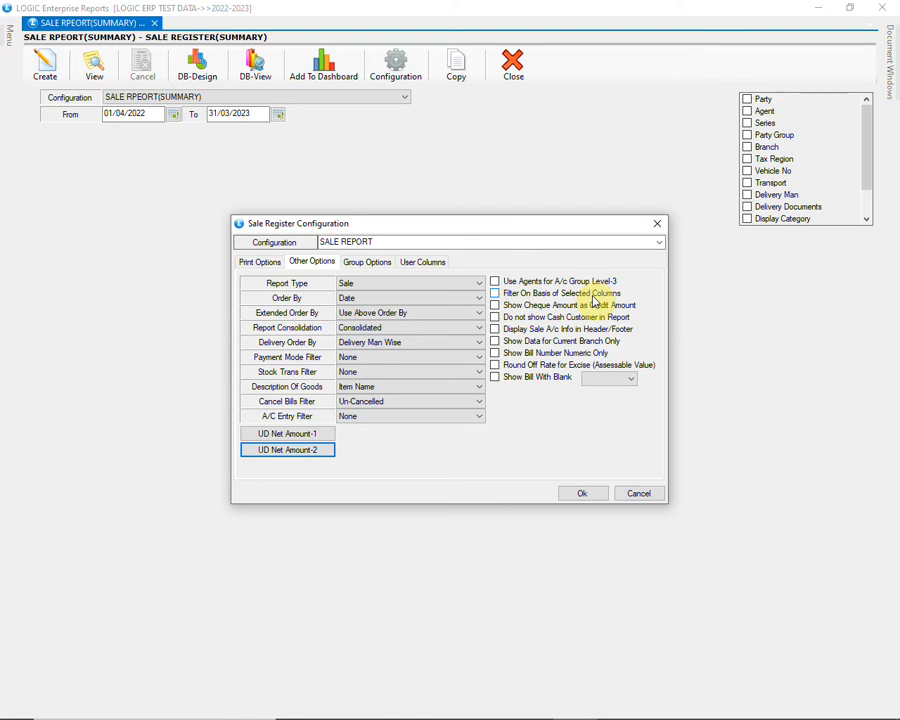
left_click(495, 296)
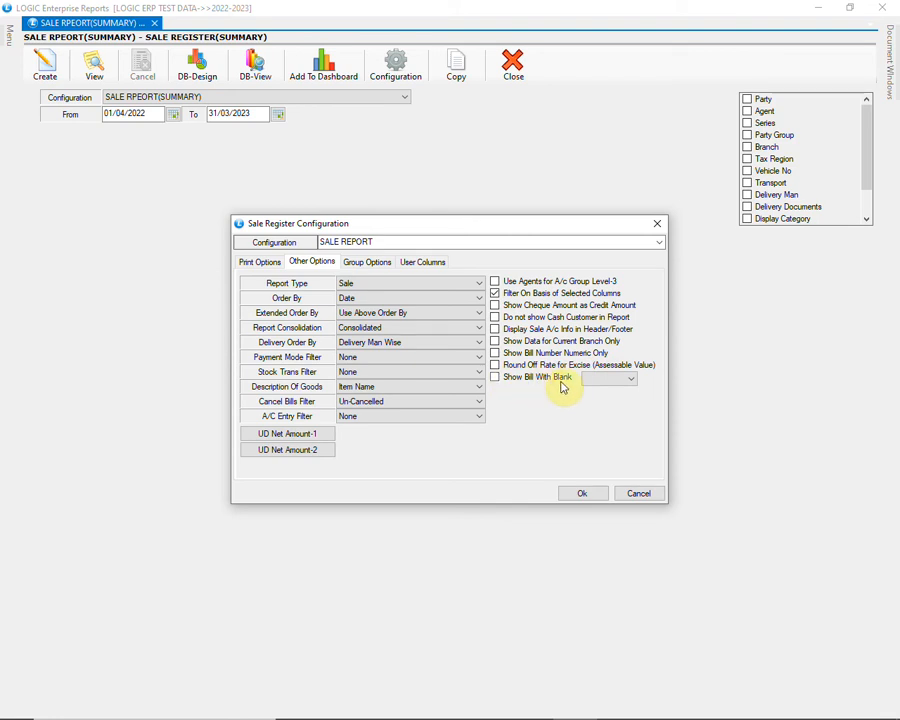
left_click(630, 378)
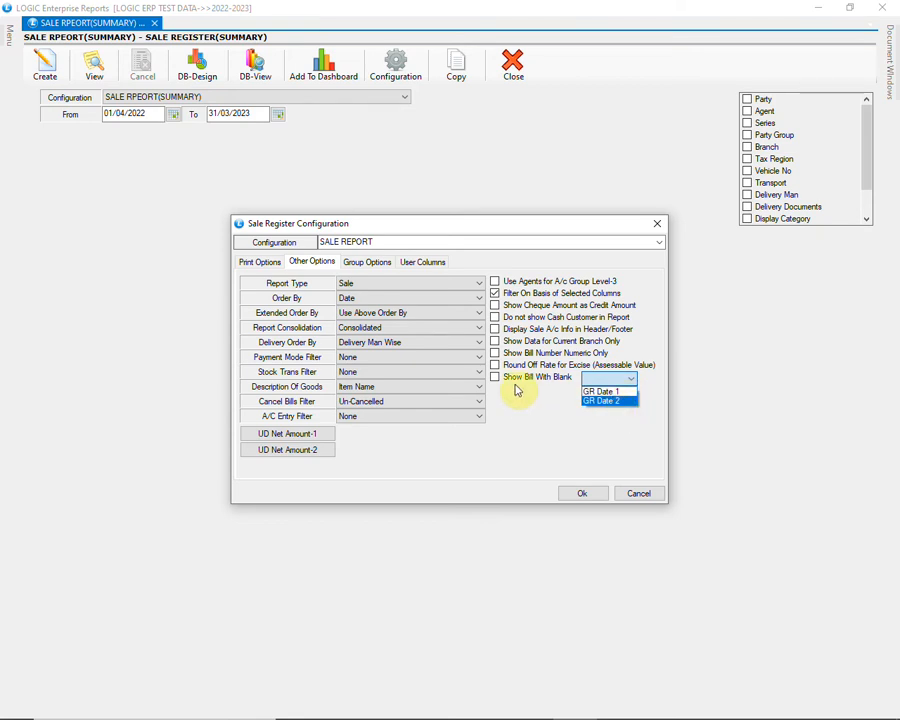
left_click(590, 381)
Step: Examine the party group explosion and totals levels and the default values for the user columns
left_click(372, 262)
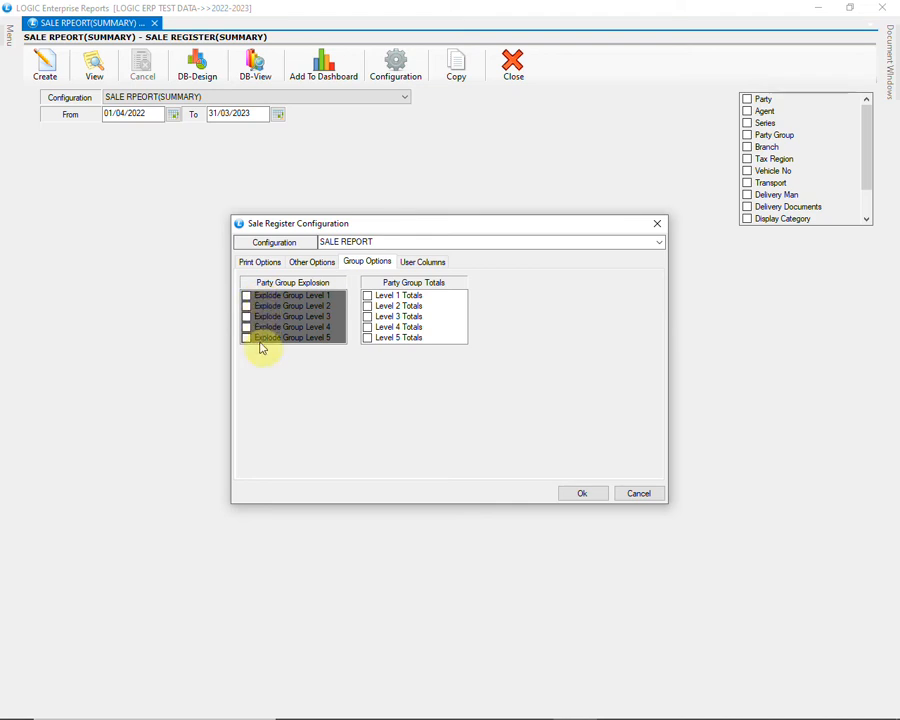
left_click(398, 297)
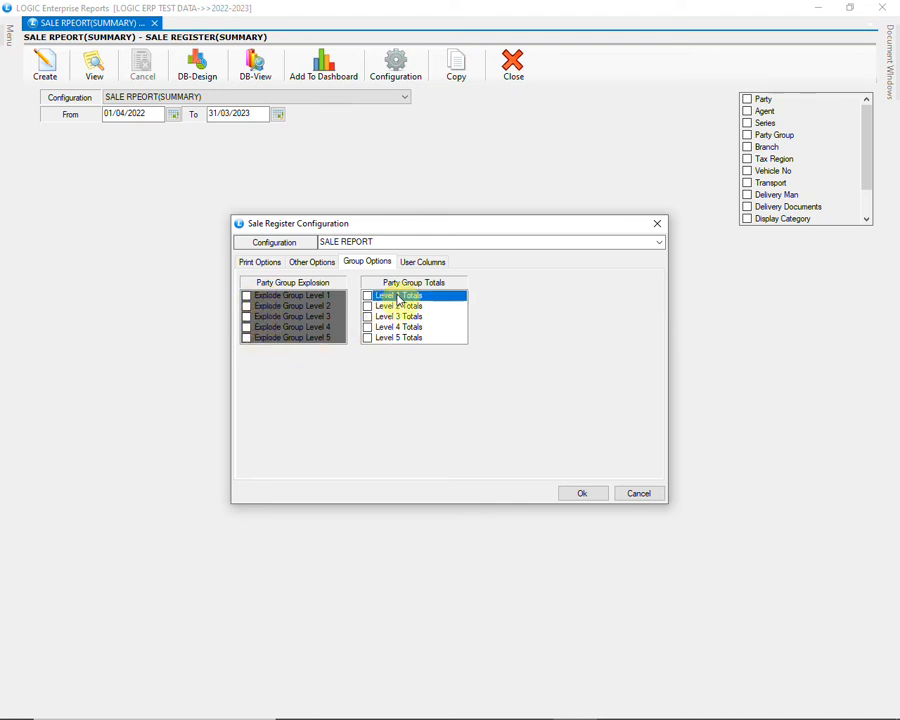
left_click(395, 309)
left_click(396, 316)
left_click(396, 327)
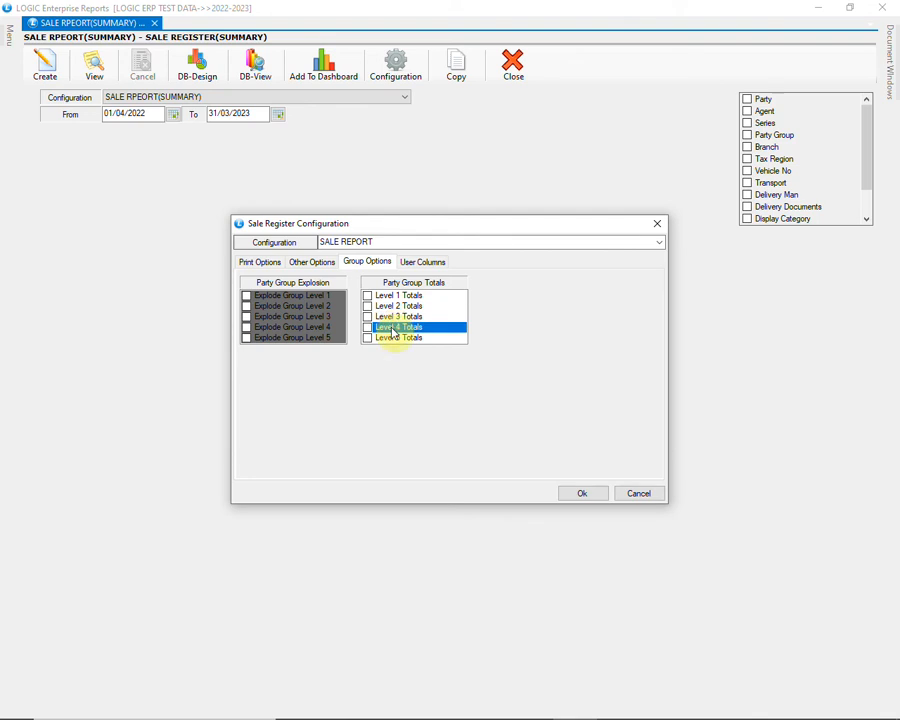
left_click(395, 338)
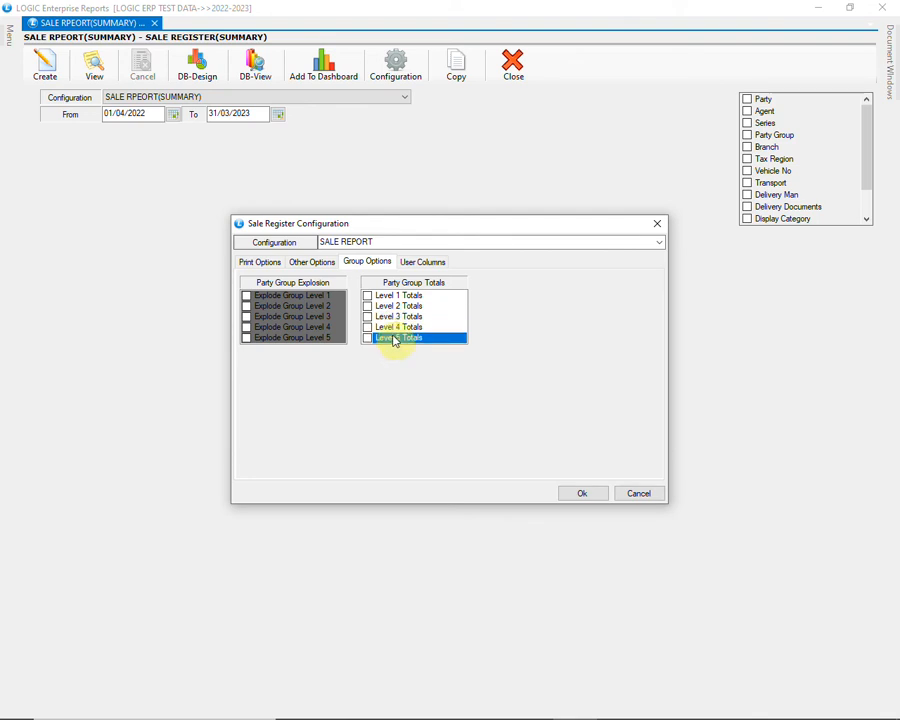
left_click(421, 264)
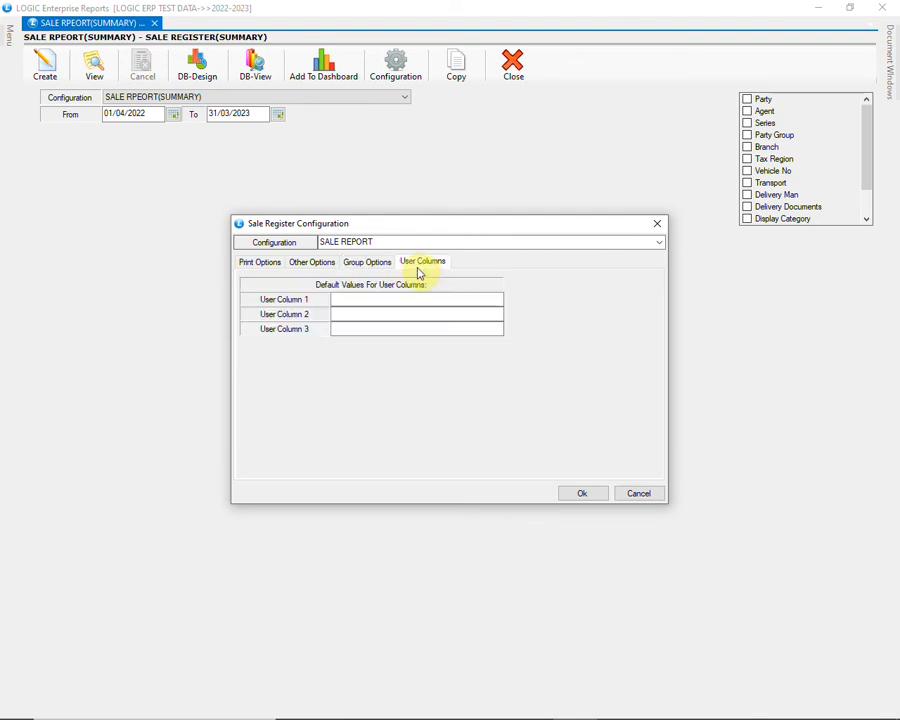
left_click(378, 300)
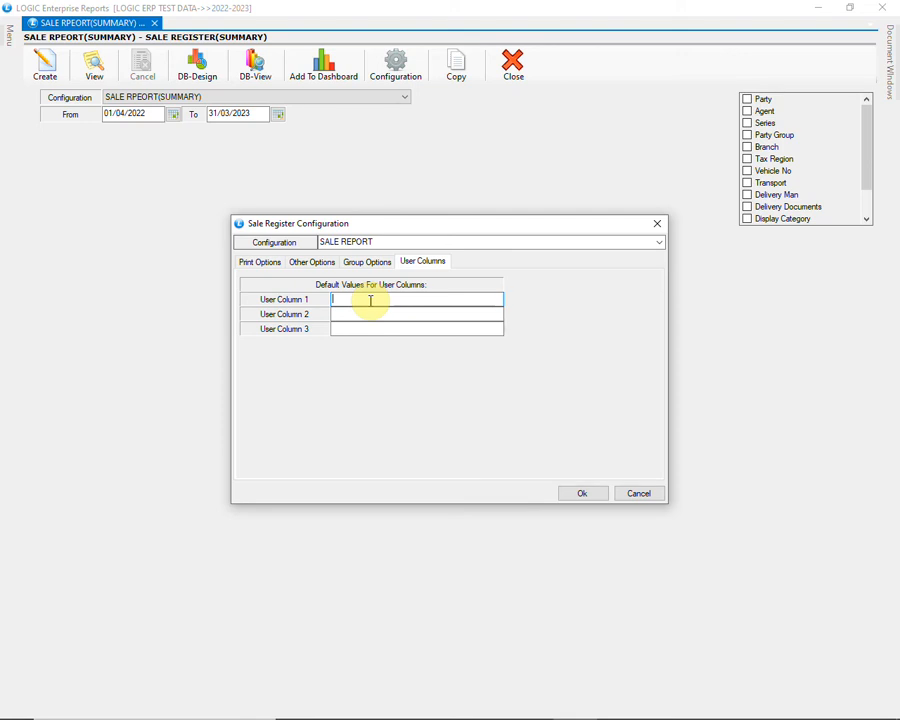
Step: Accept the configuration and create the sale register summary report
left_click(590, 497)
left_click(418, 416)
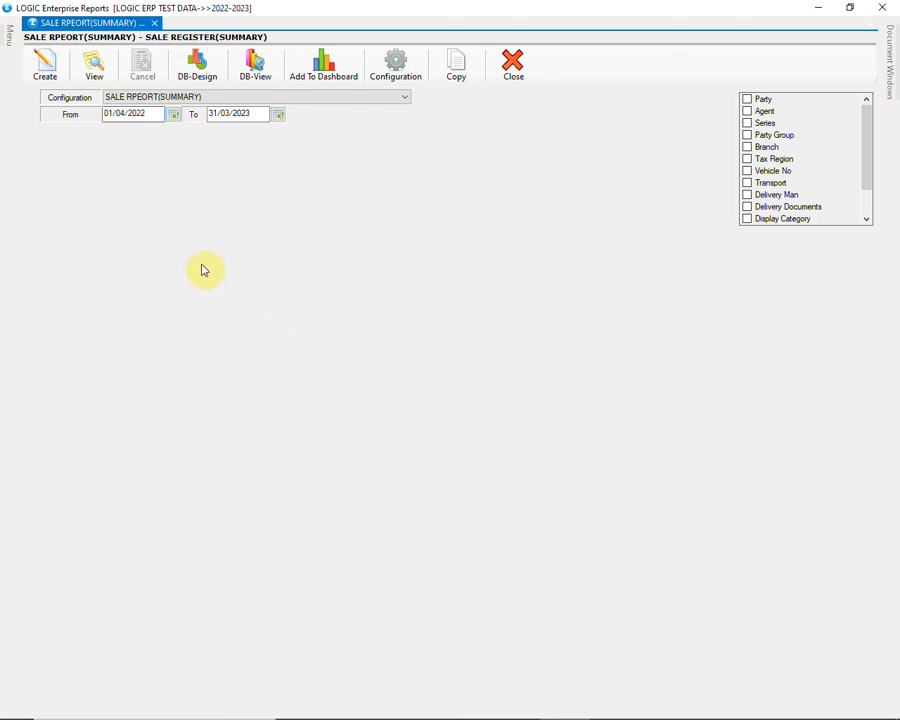
left_click(58, 72)
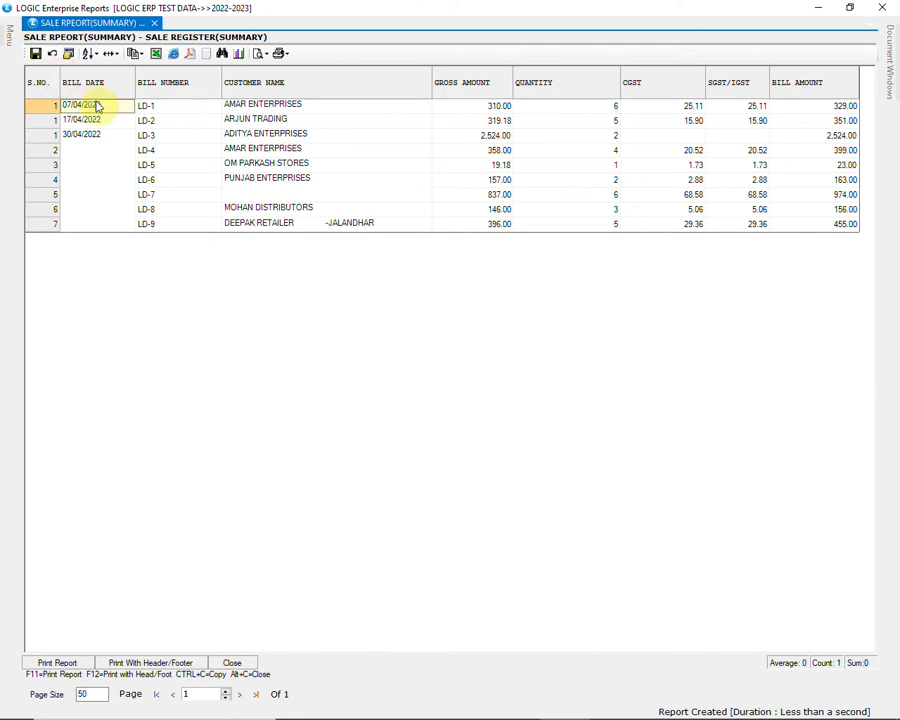
Step: Examine the first bill's row from its bill number across to the bill amount
left_click(178, 108)
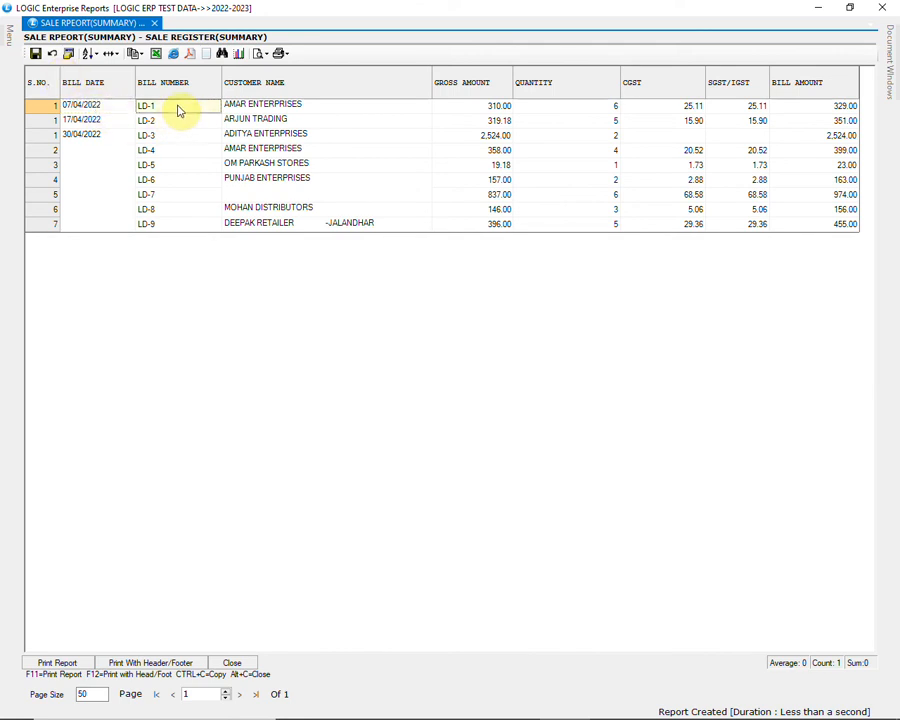
left_click(265, 108)
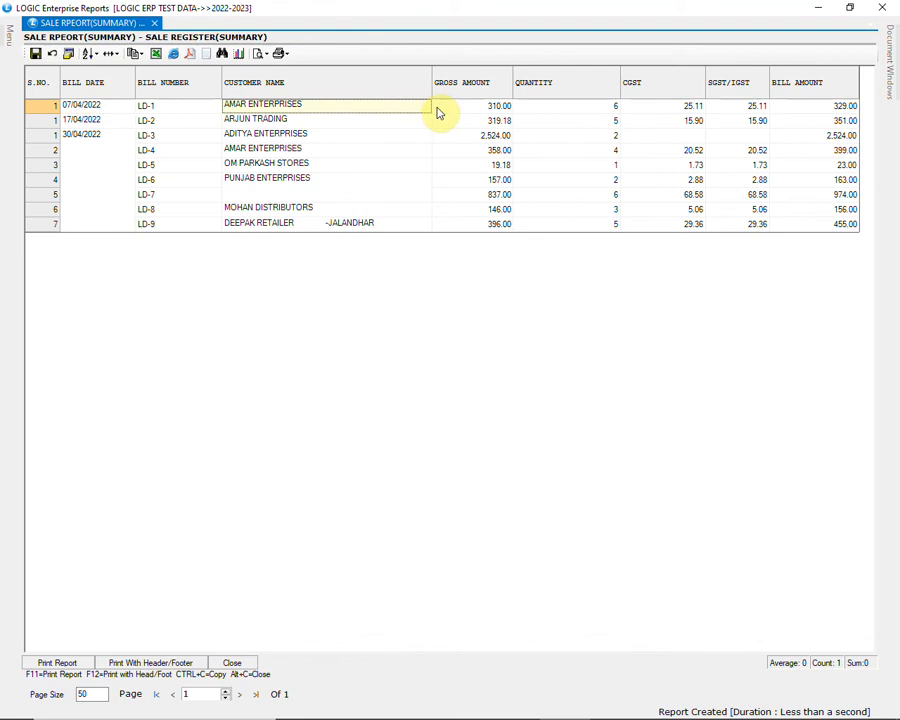
left_click(489, 109)
left_click(578, 112)
left_click(666, 112)
left_click(727, 112)
left_click(805, 109)
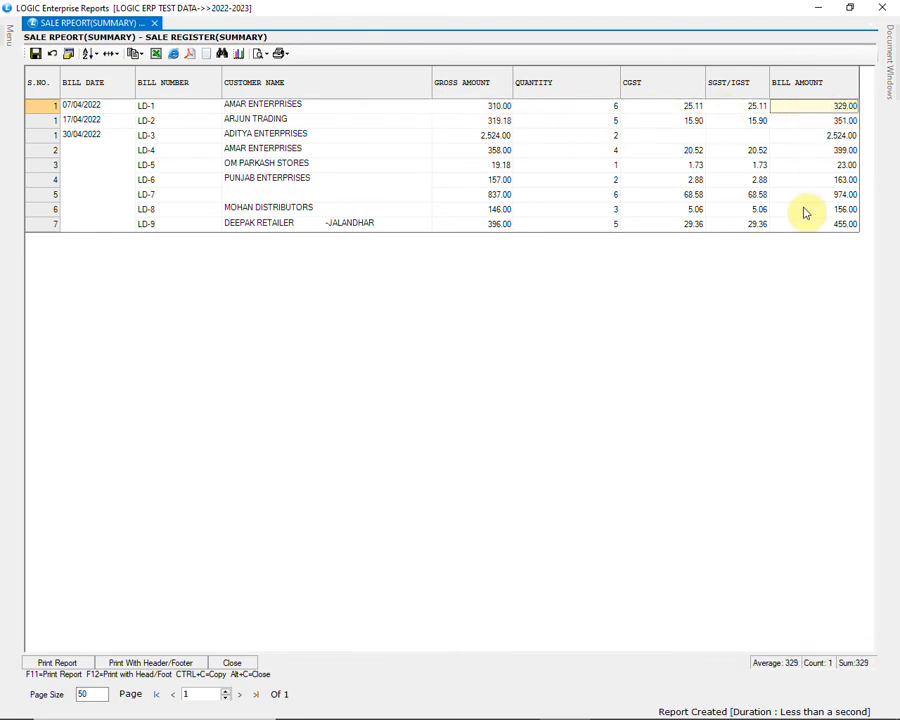
Step: Enable Order By Totals and Grand Totals in the sale register configuration, check the Order By setting, and save the configuration
right_click(446, 305)
left_click(446, 305)
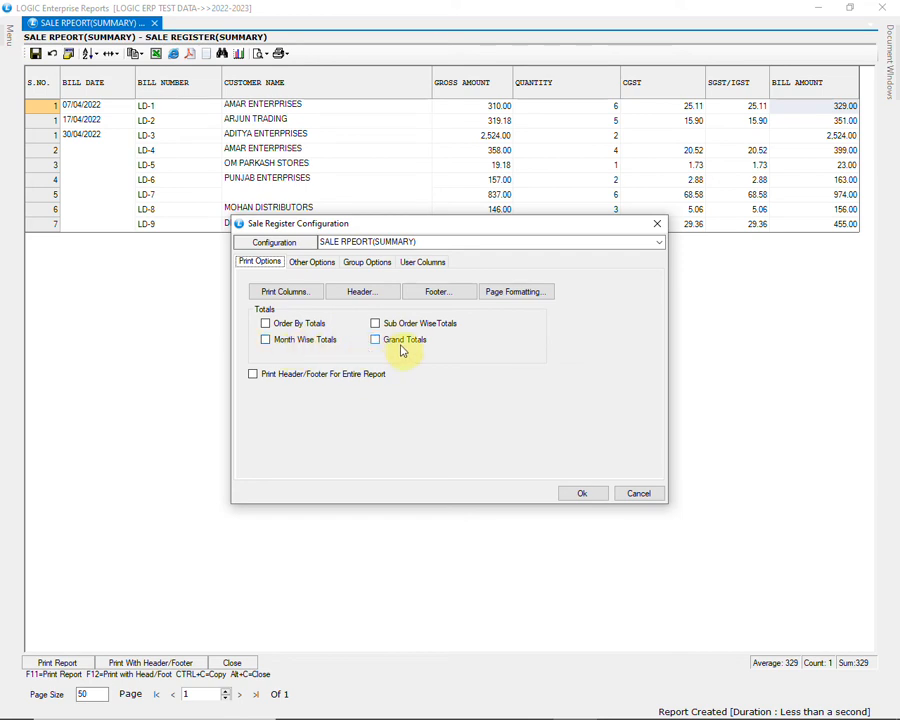
left_click(295, 329)
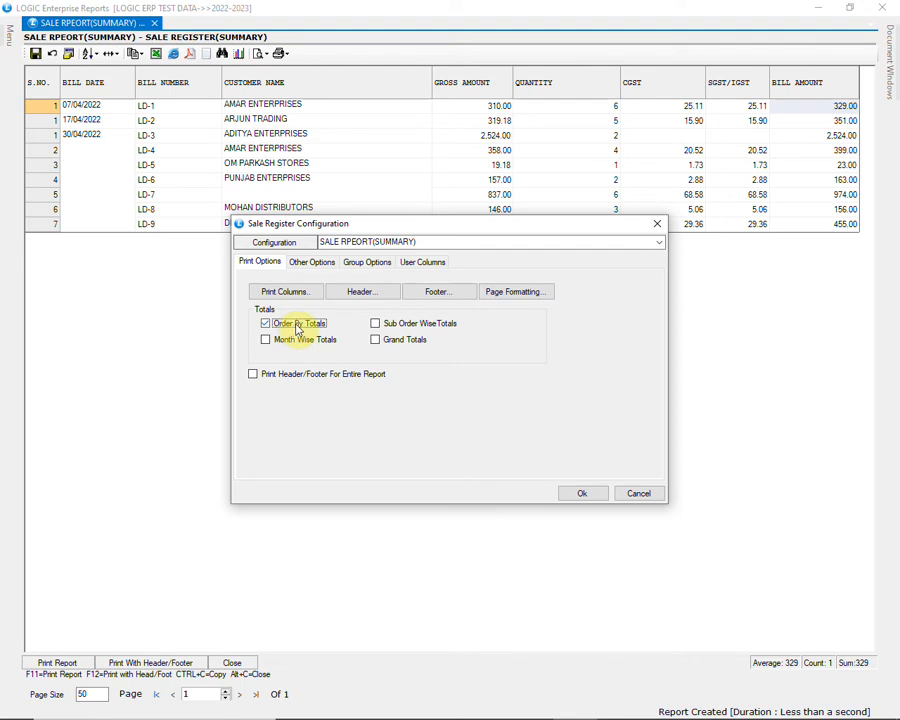
left_click(318, 266)
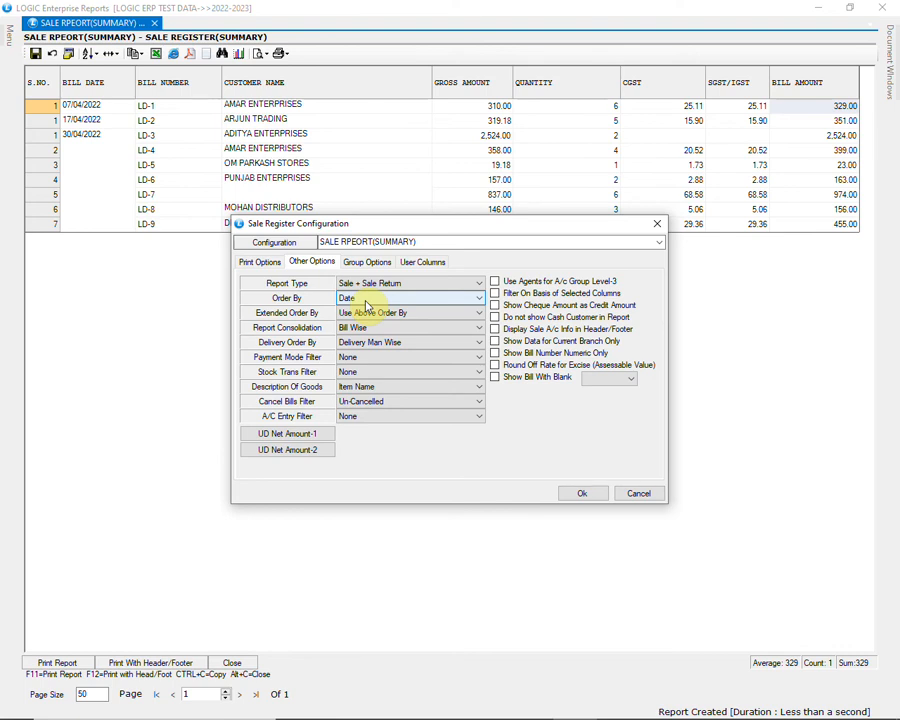
left_click(560, 492)
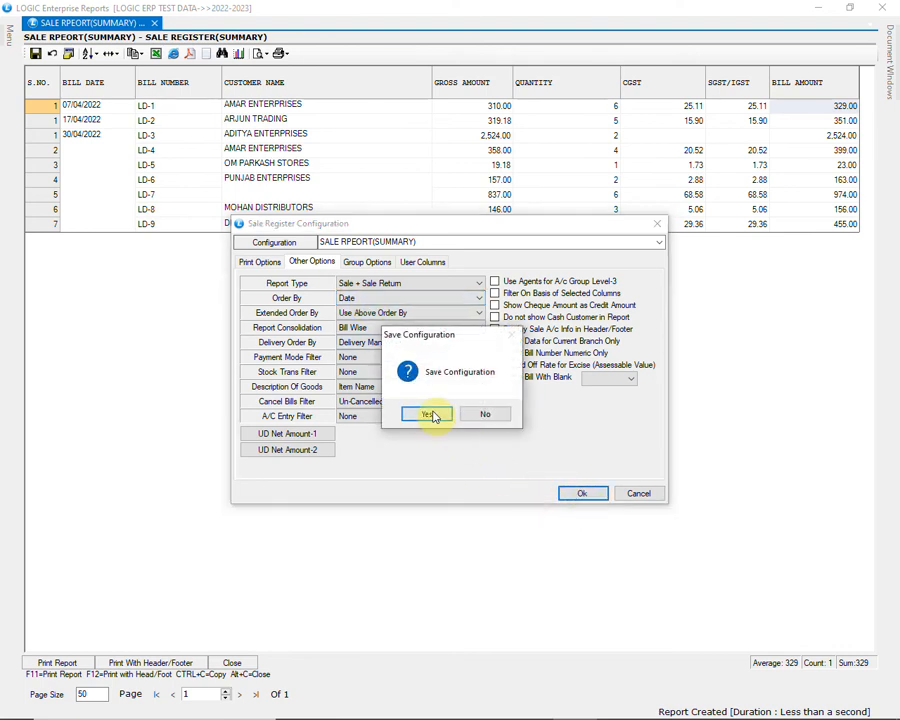
left_click(428, 415)
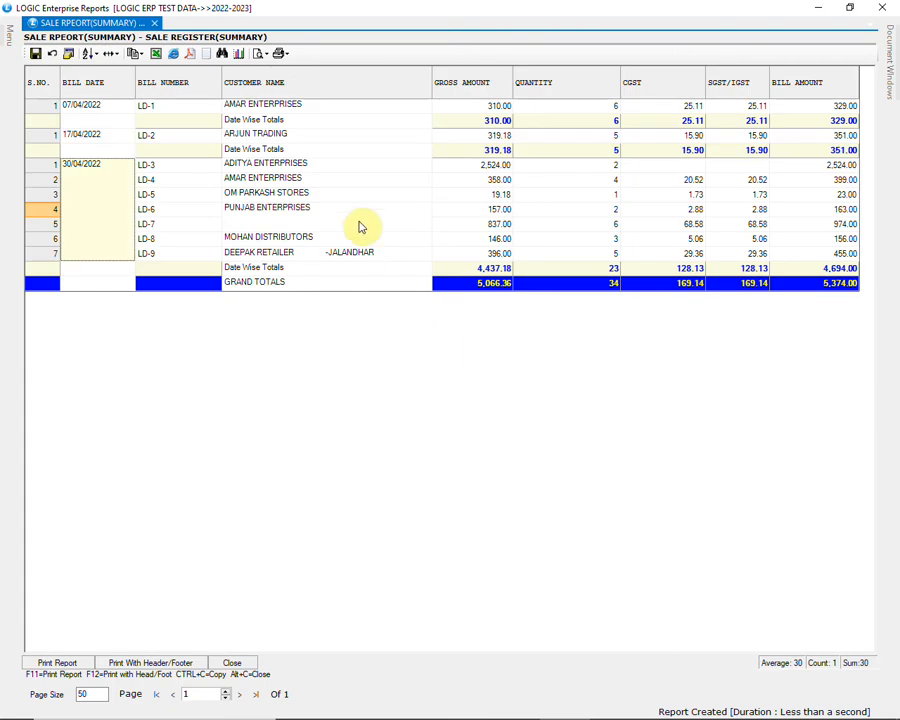
Step: Open the Aditya Enterprises sale bill dated 30/04/2022 from the report and save the bill
left_click(279, 112)
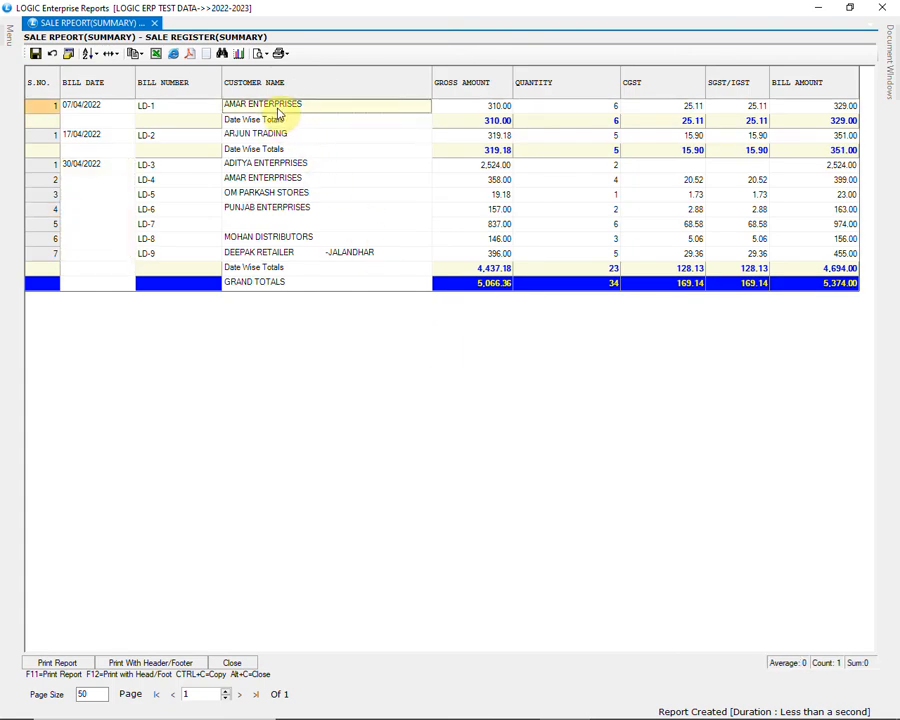
left_click(259, 168)
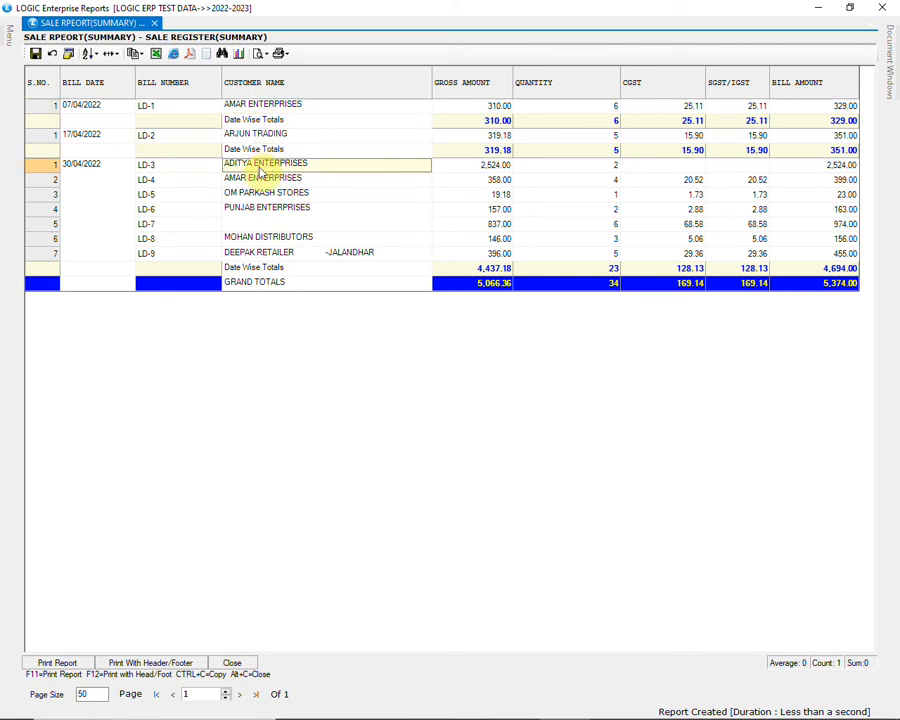
double_click(259, 170)
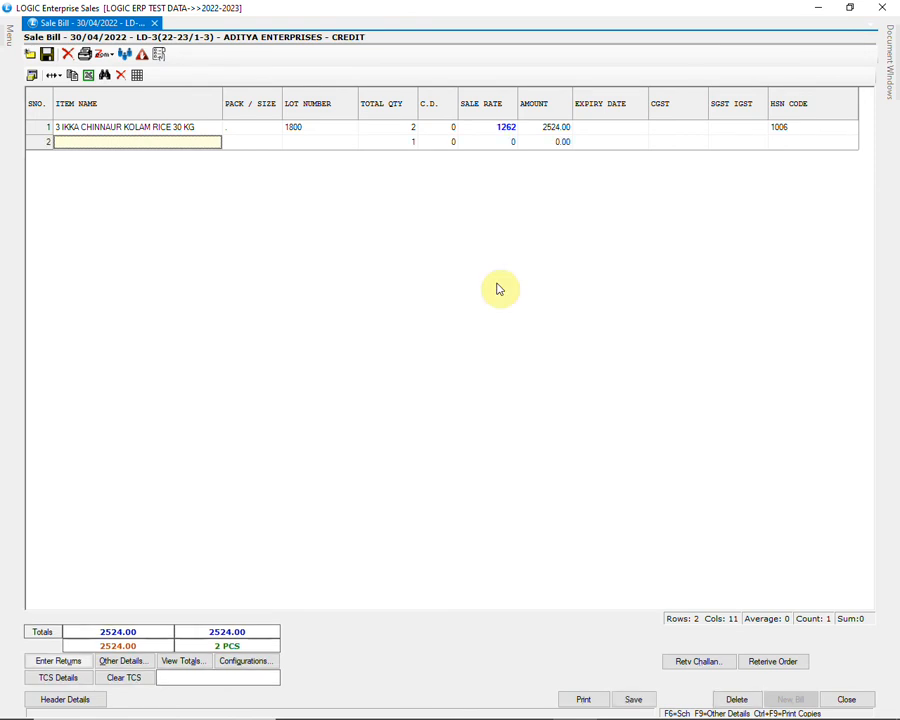
left_click(633, 698)
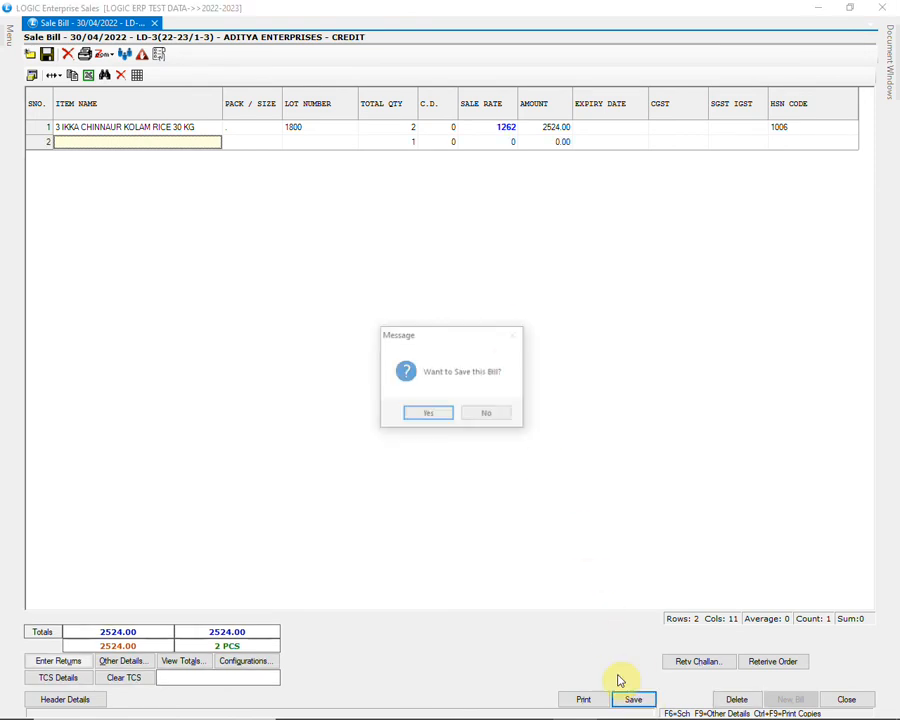
left_click(432, 412)
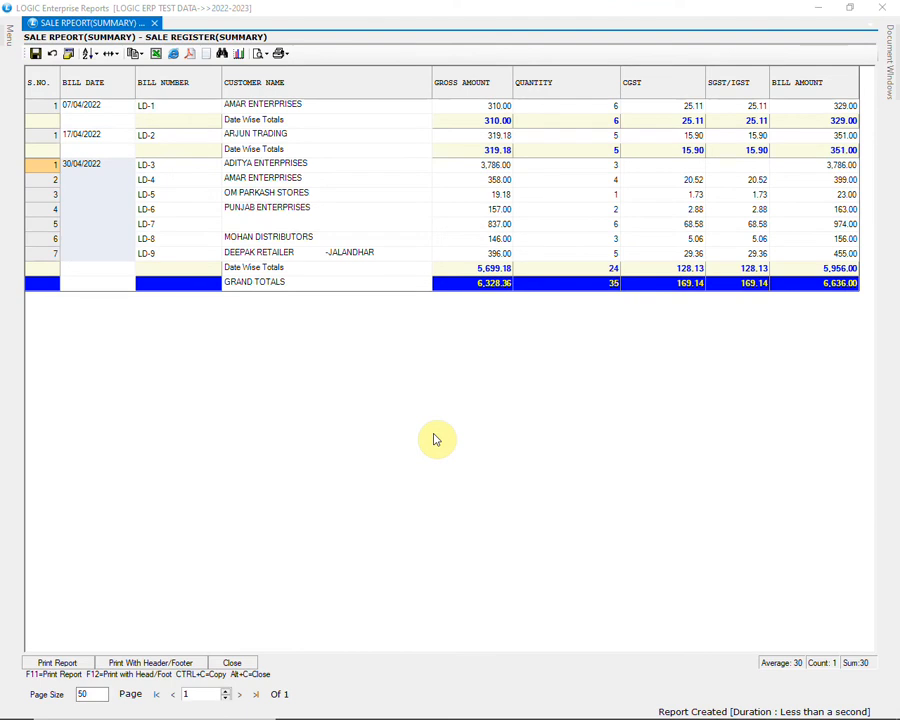
Step: Examine the report's column attributes and leave them without saving
left_click(70, 58)
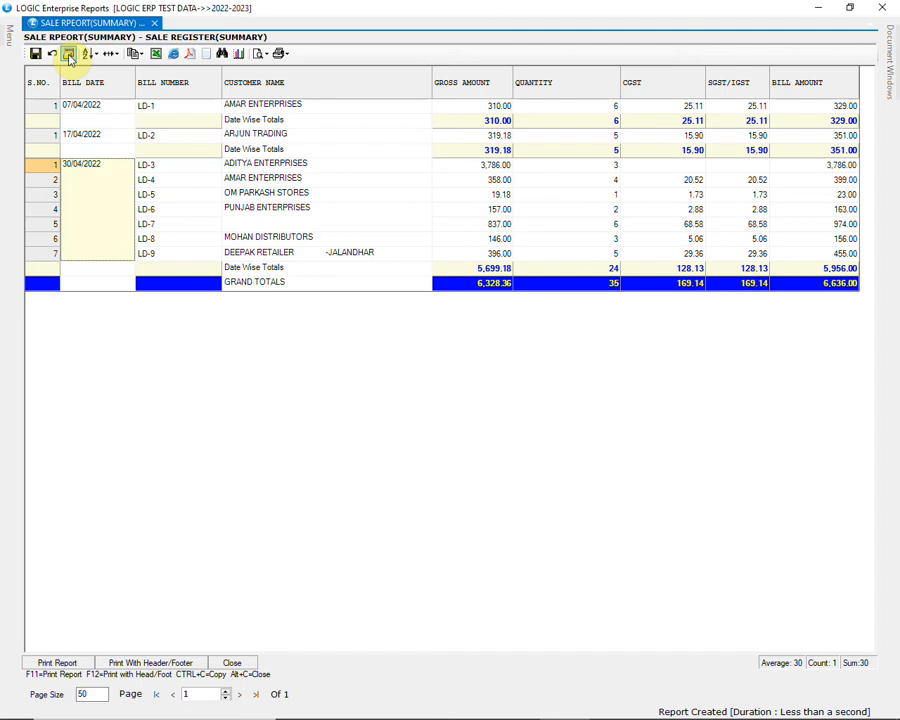
left_click(68, 55)
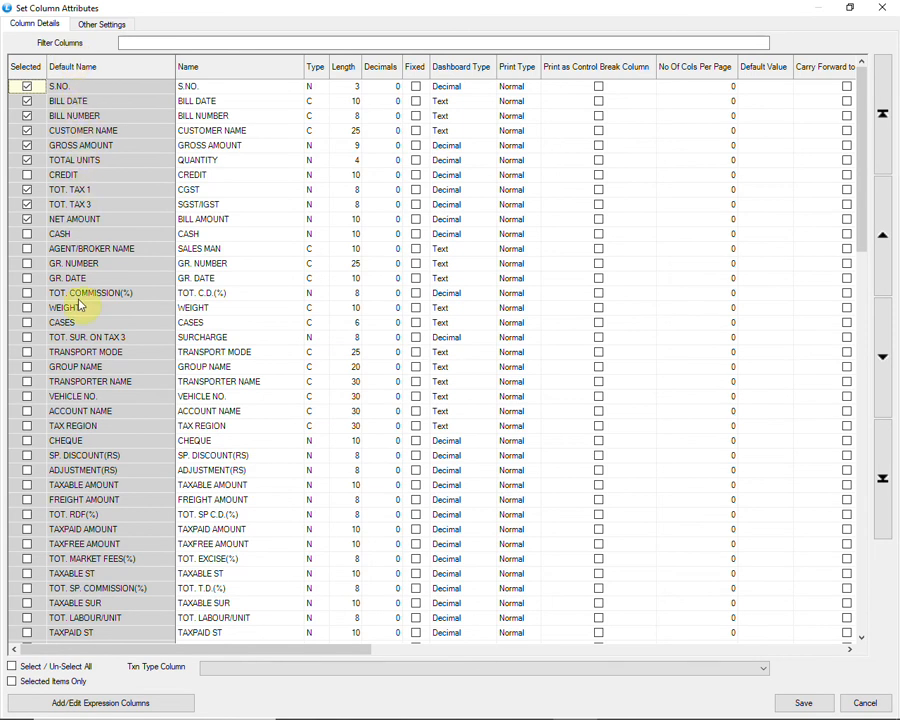
left_click(882, 8)
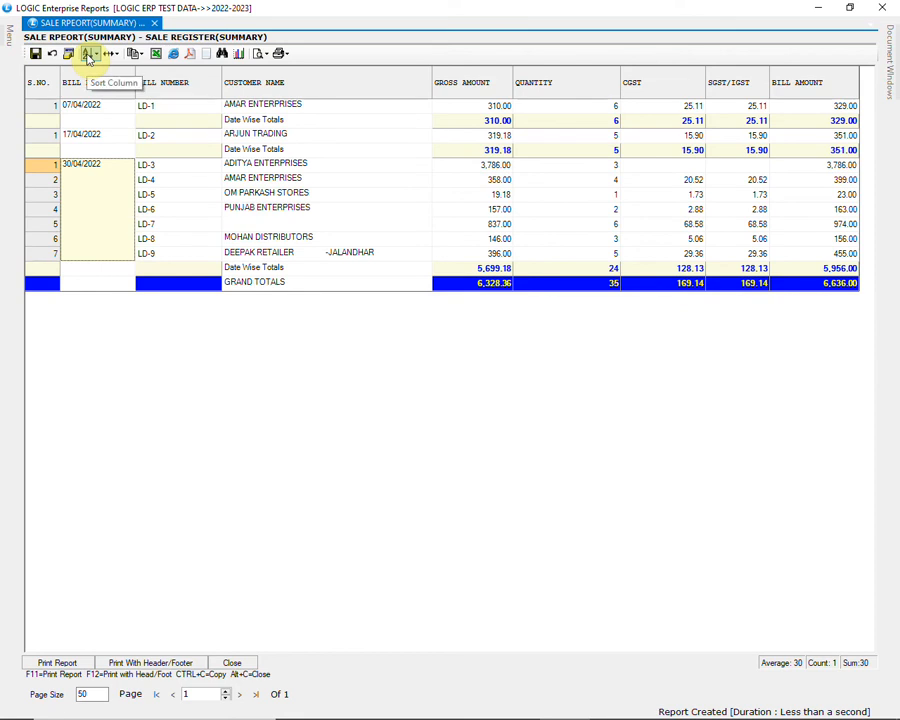
Step: Sort the Bill Date column descending with totals, and try Fit To Contents before fitting the column widths to the screen
left_click(88, 56)
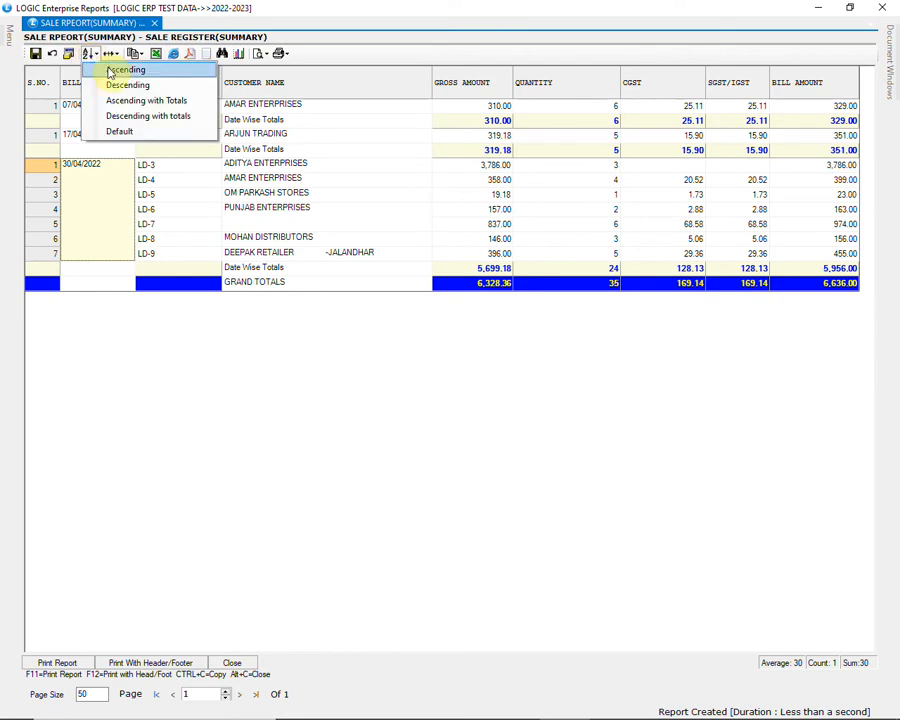
left_click(149, 116)
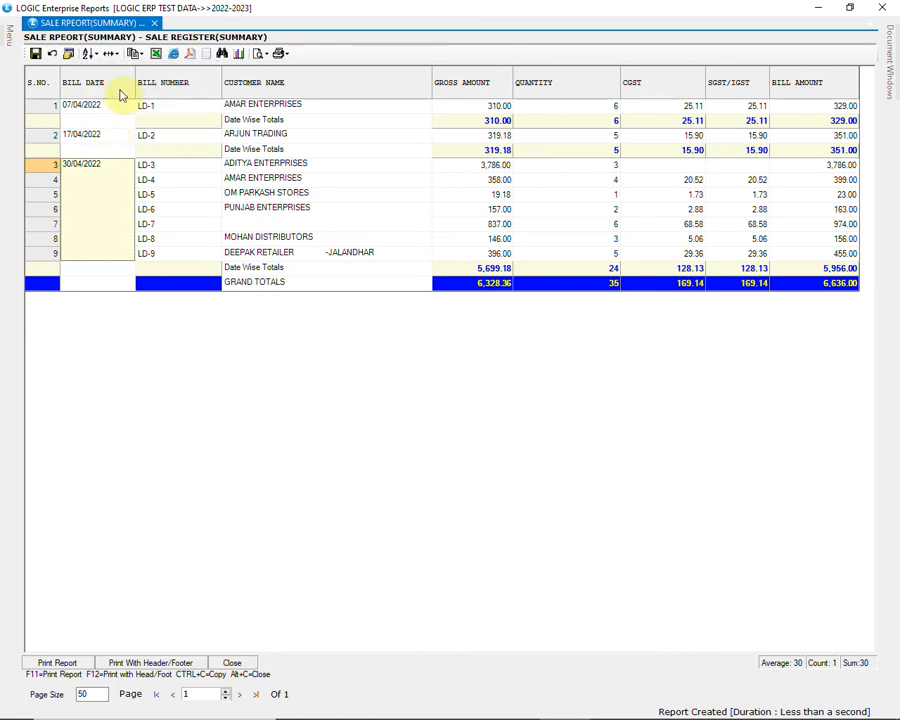
left_click(112, 54)
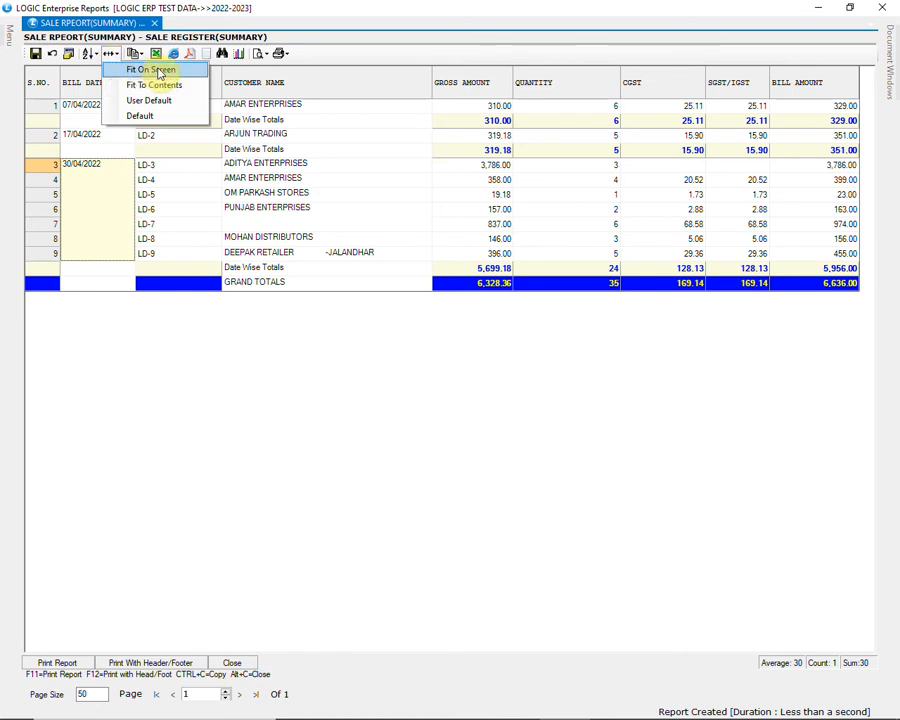
left_click(156, 85)
left_click(110, 54)
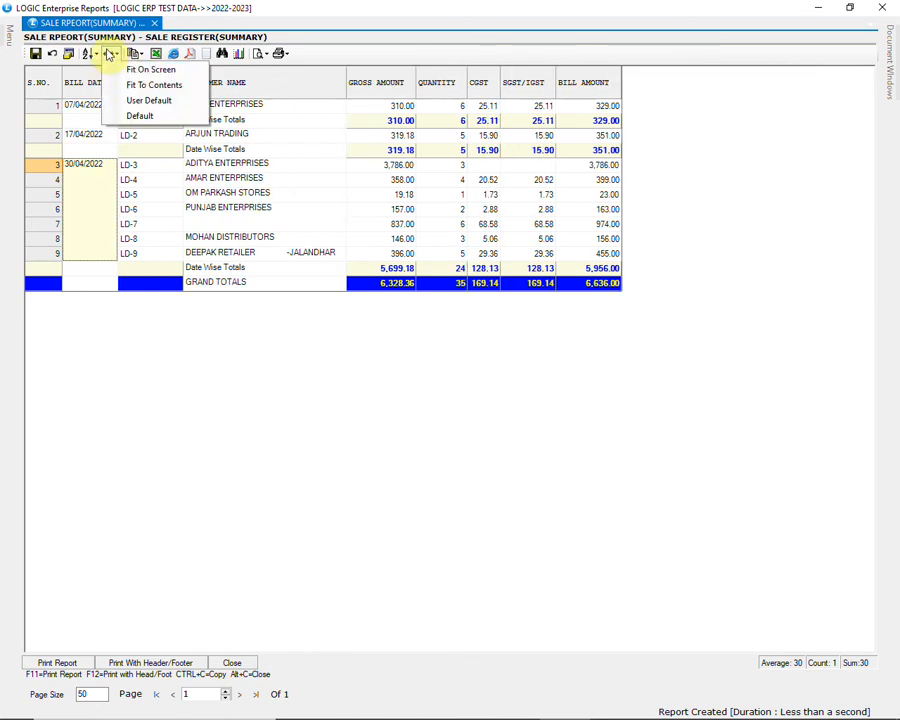
left_click(133, 71)
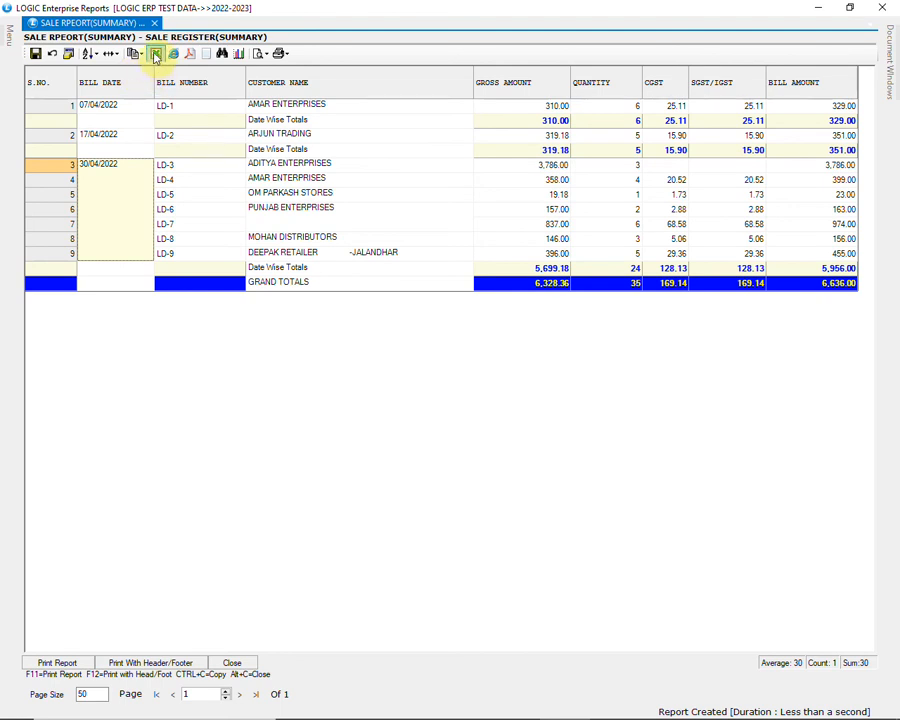
Step: Export the report to the Desktop as an Excel 2007 file named SALE REPORT
left_click(156, 55)
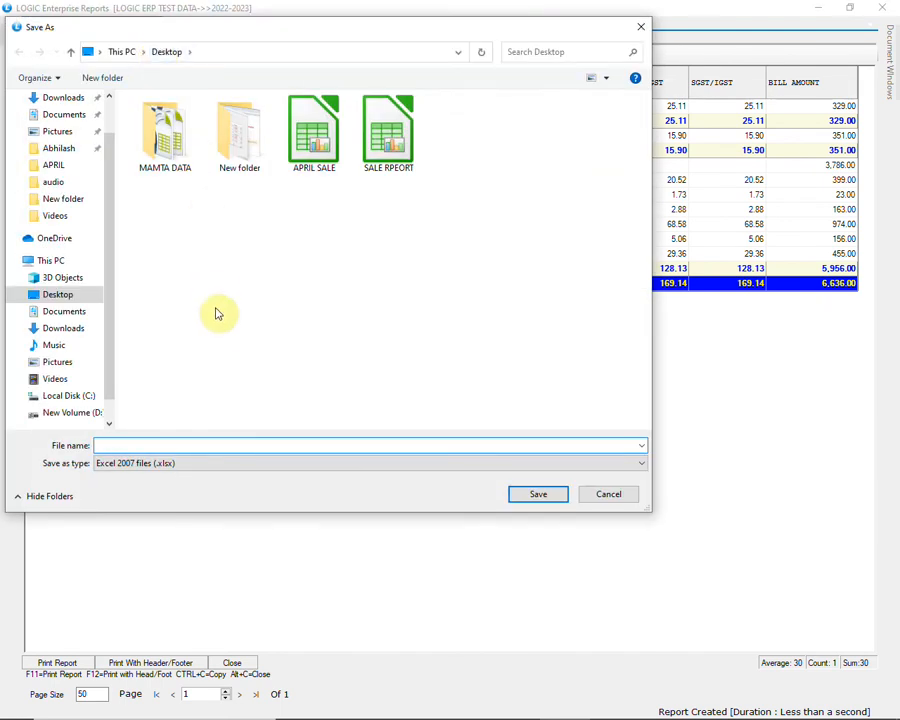
left_click(112, 445)
type("SALE REPORT")
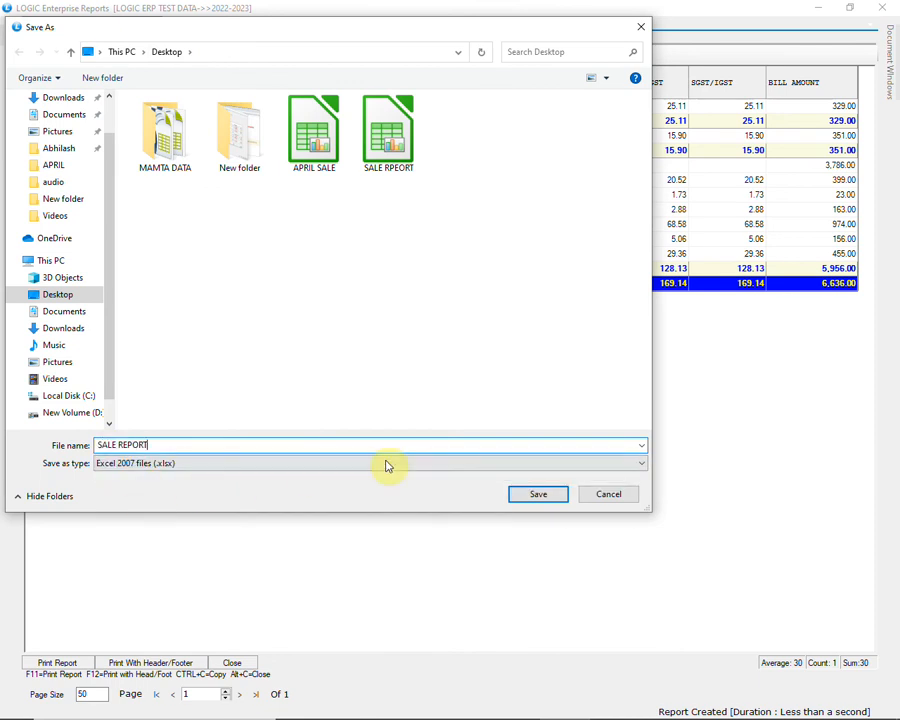
left_click(532, 492)
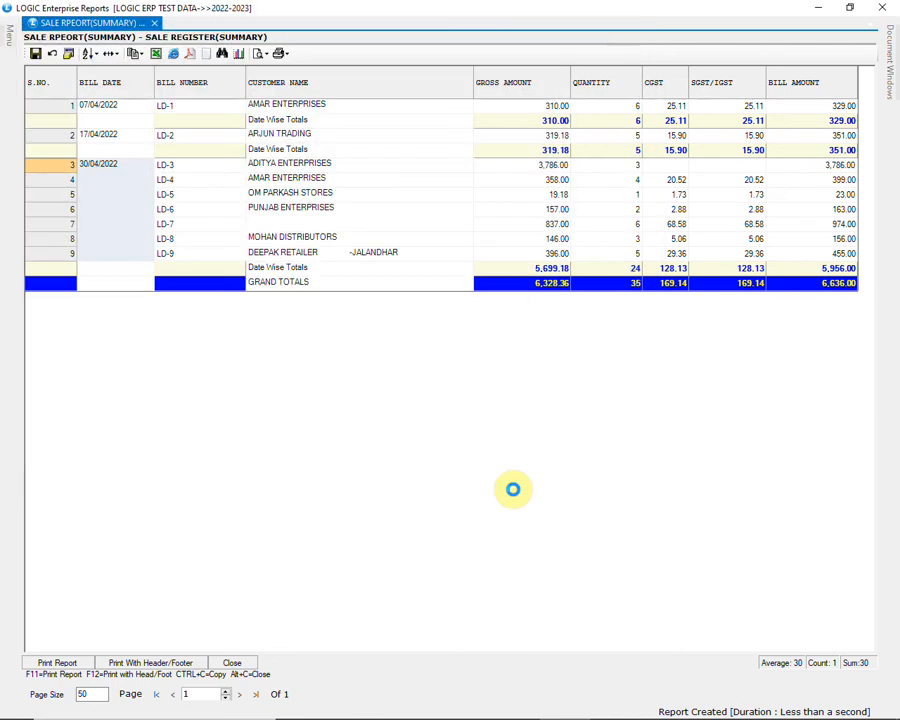
Step: Open the exported SALE REPORT.xlsx in LibreOffice Calc, review its columns and close it
left_click(474, 418)
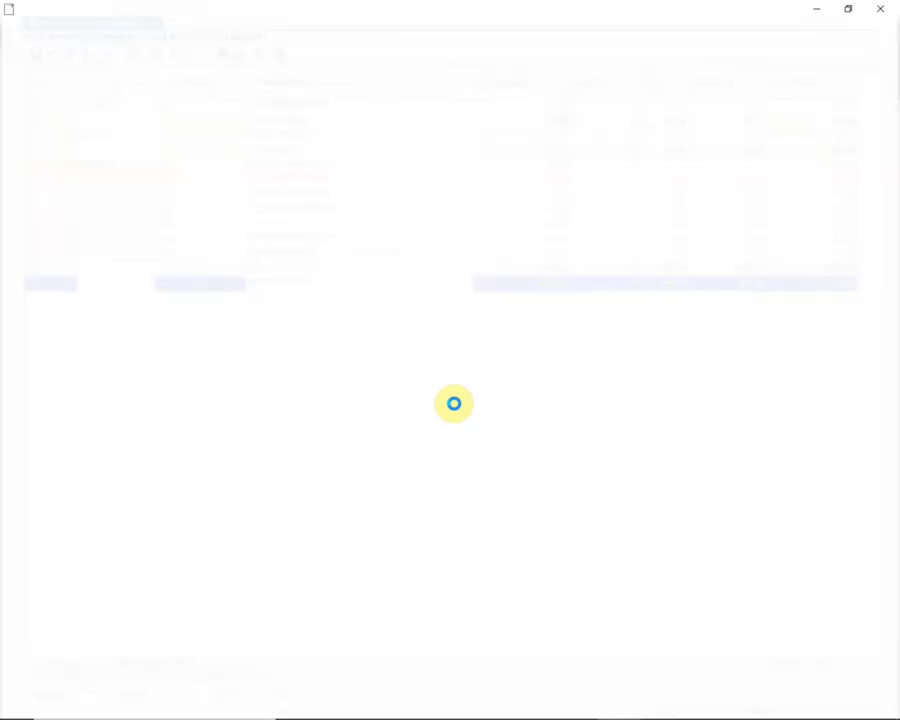
left_click_drag(372, 684, 433, 688)
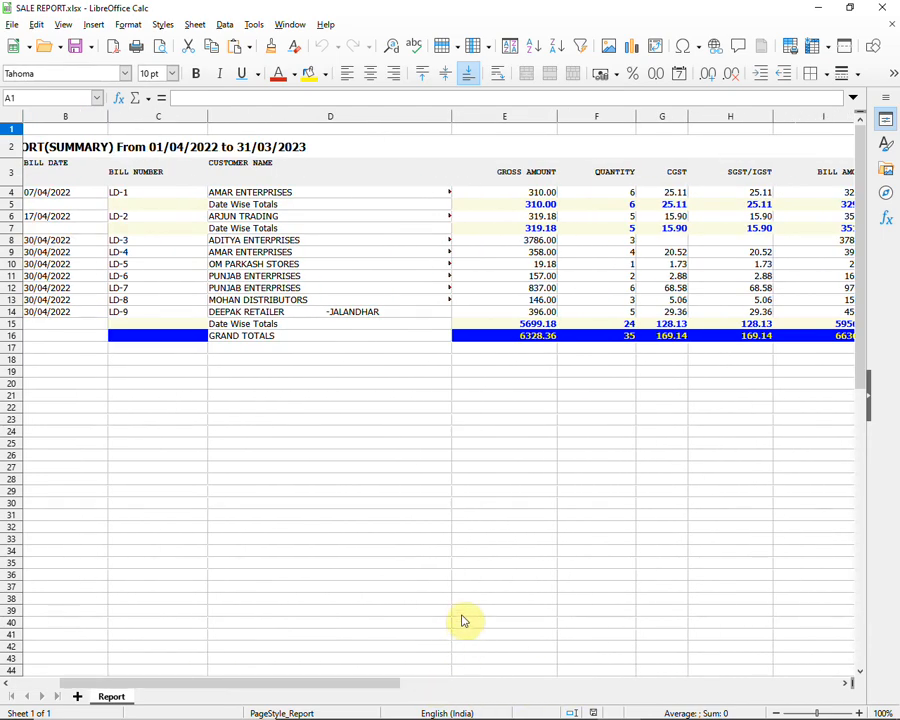
left_click(881, 8)
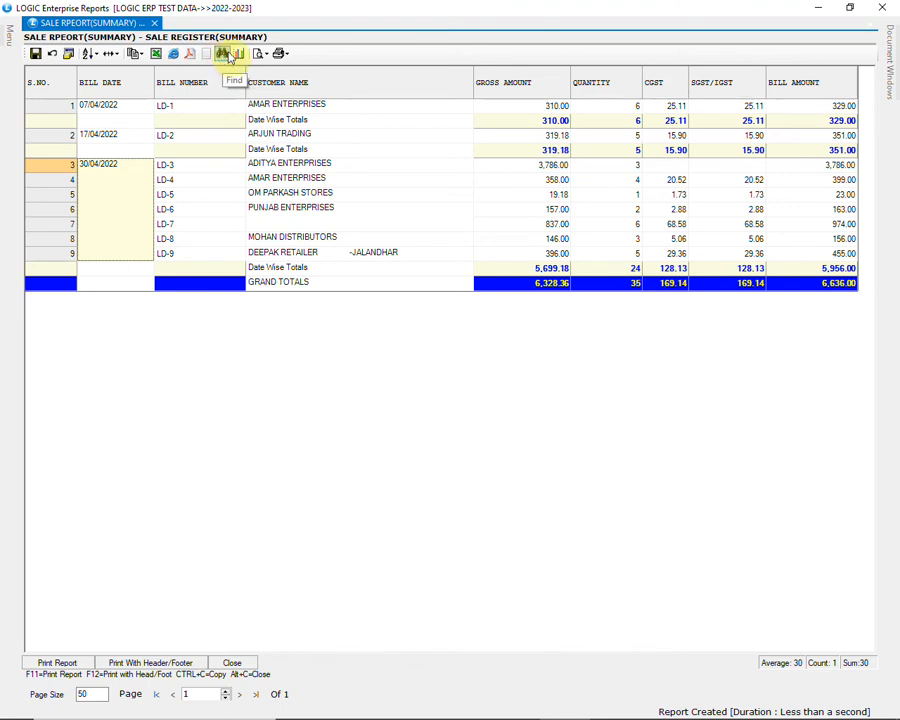
Step: Search the Customer Name column for entries starting with MOH and close the search
left_click(289, 168)
left_click(291, 195)
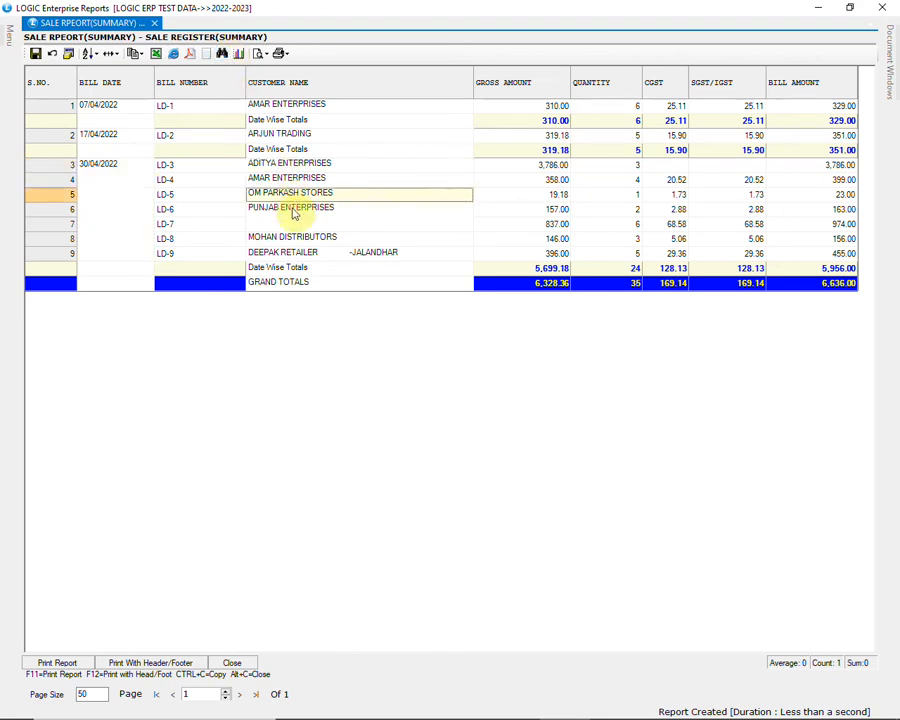
left_click(293, 213)
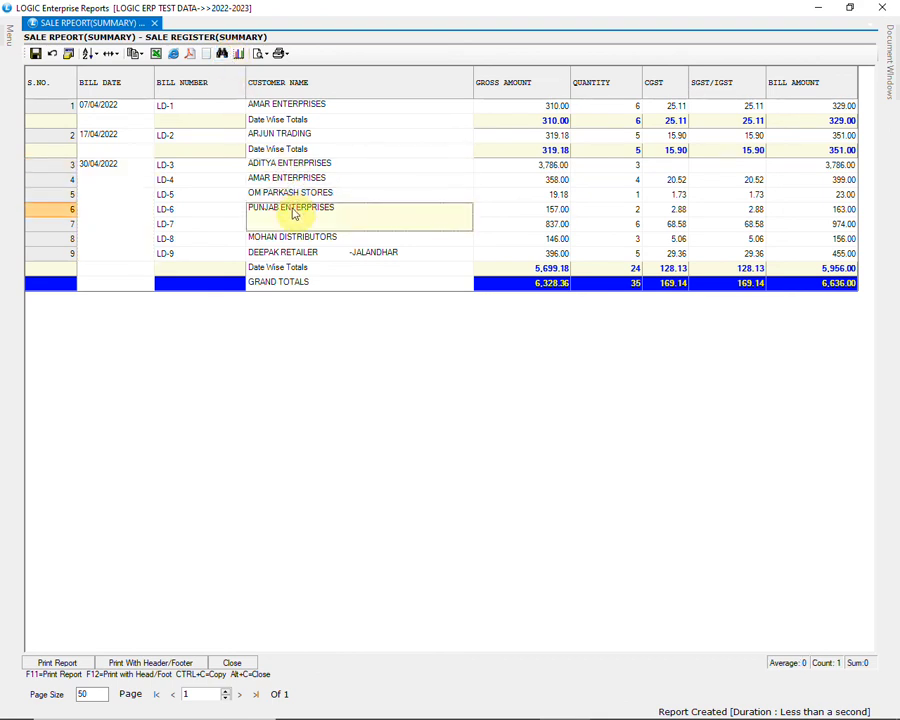
left_click(289, 166)
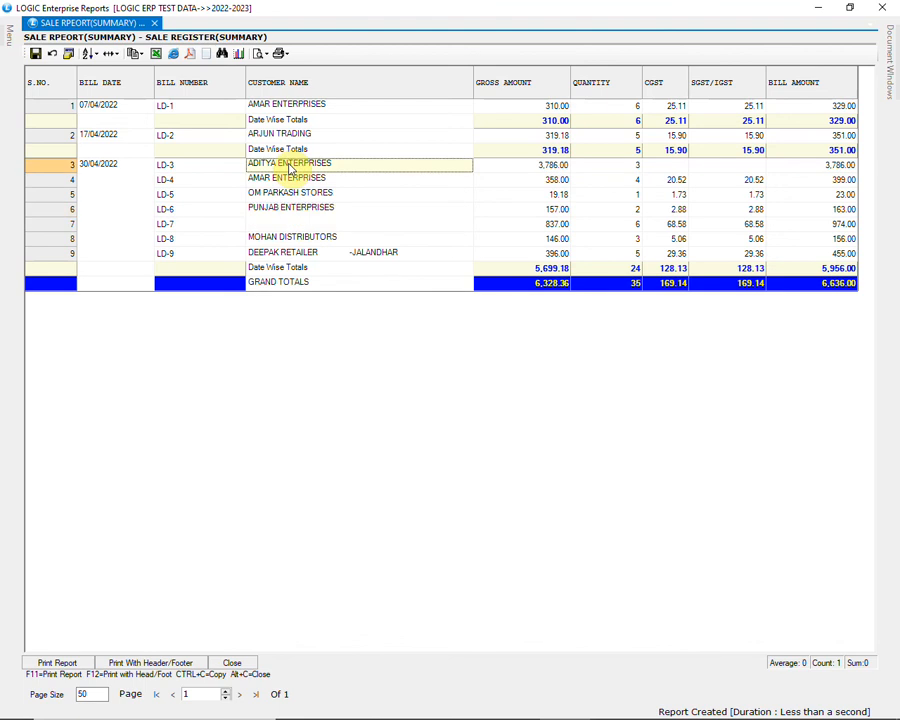
left_click(223, 56)
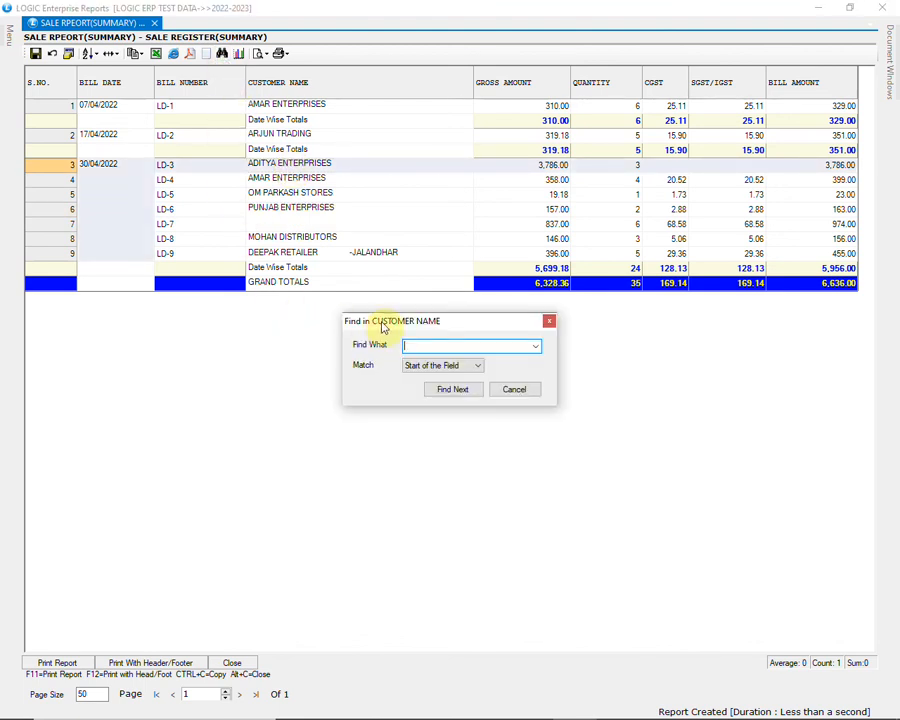
type("MOH")
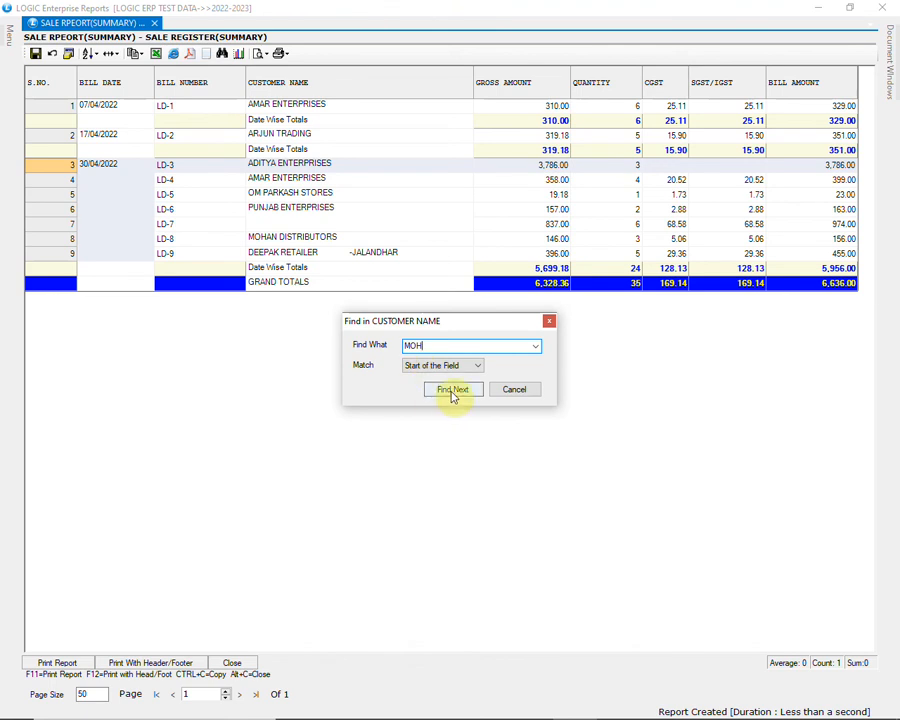
left_click(452, 392)
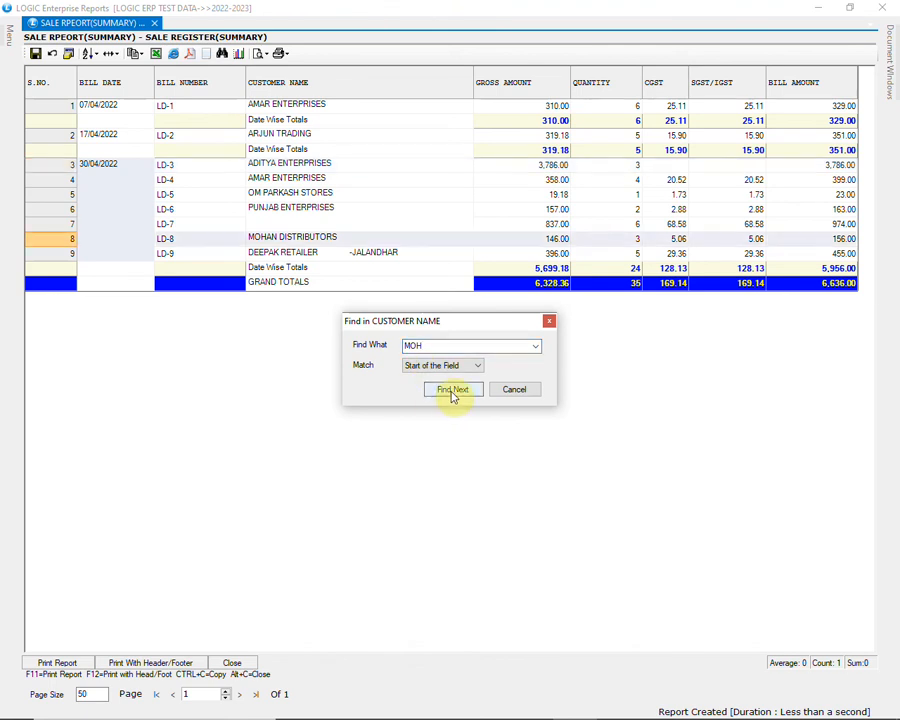
left_click(498, 392)
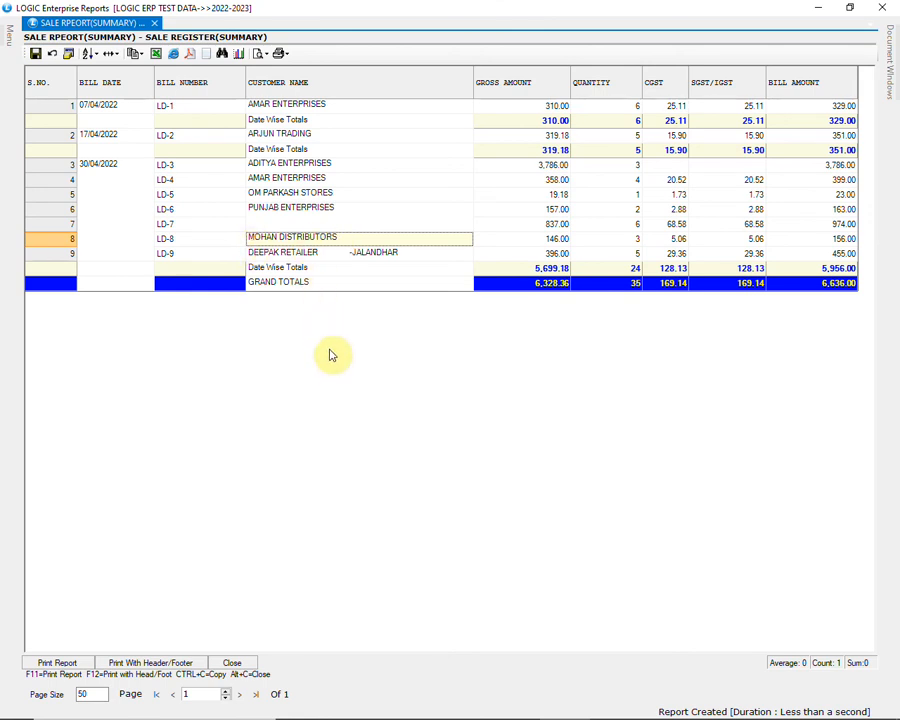
Step: Generate the print preview of the report and enlarge it to 125%
left_click(55, 665)
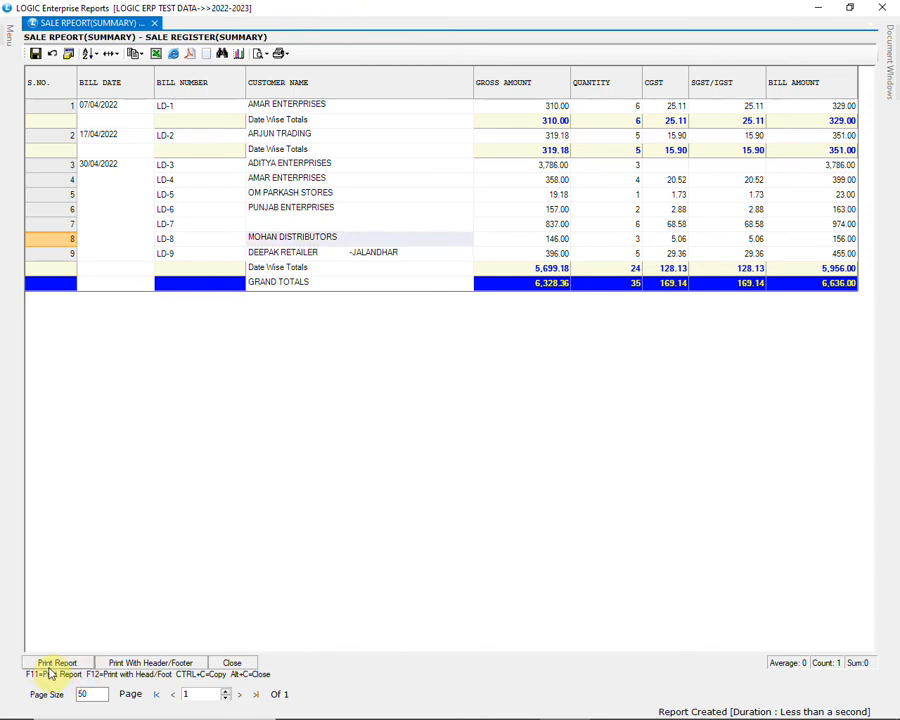
left_click(450, 425)
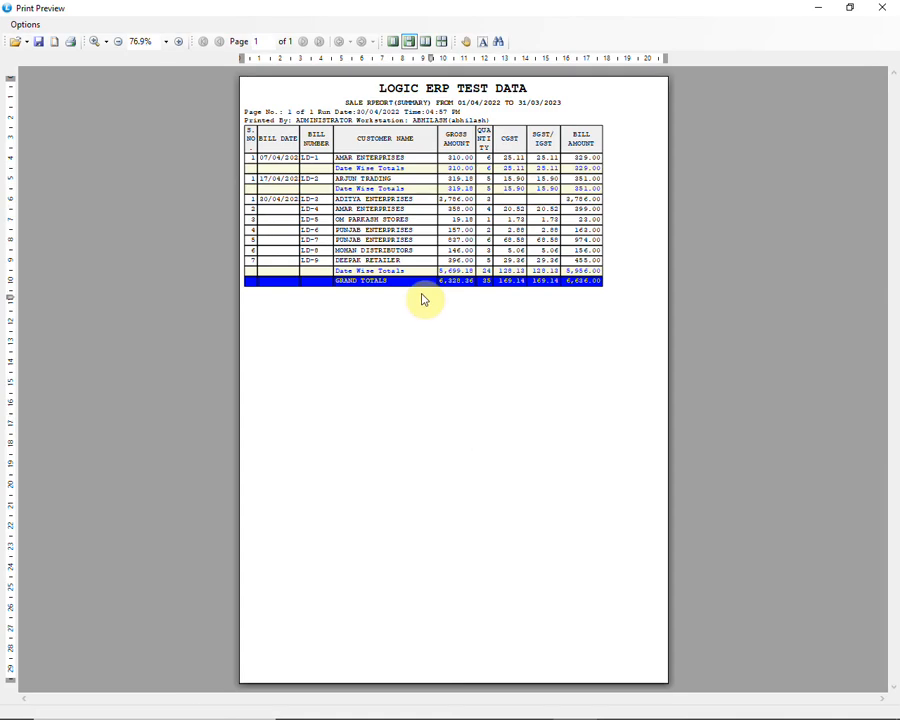
left_click(179, 42)
left_click(178, 42)
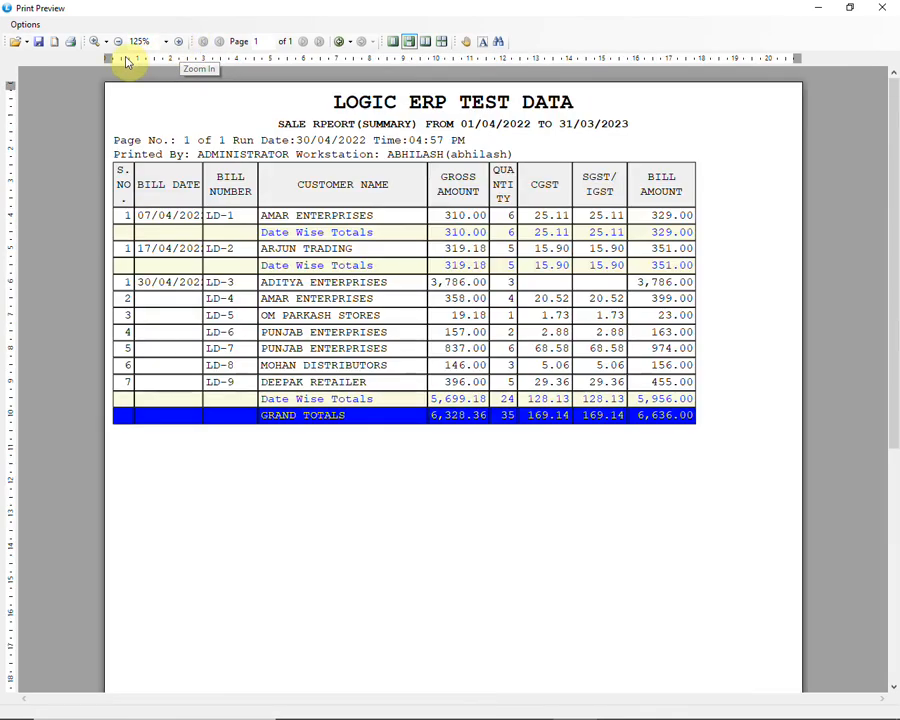
Step: Reduce the font size of the previewed report, keeping Courier New Regular
left_click(25, 24)
left_click(44, 39)
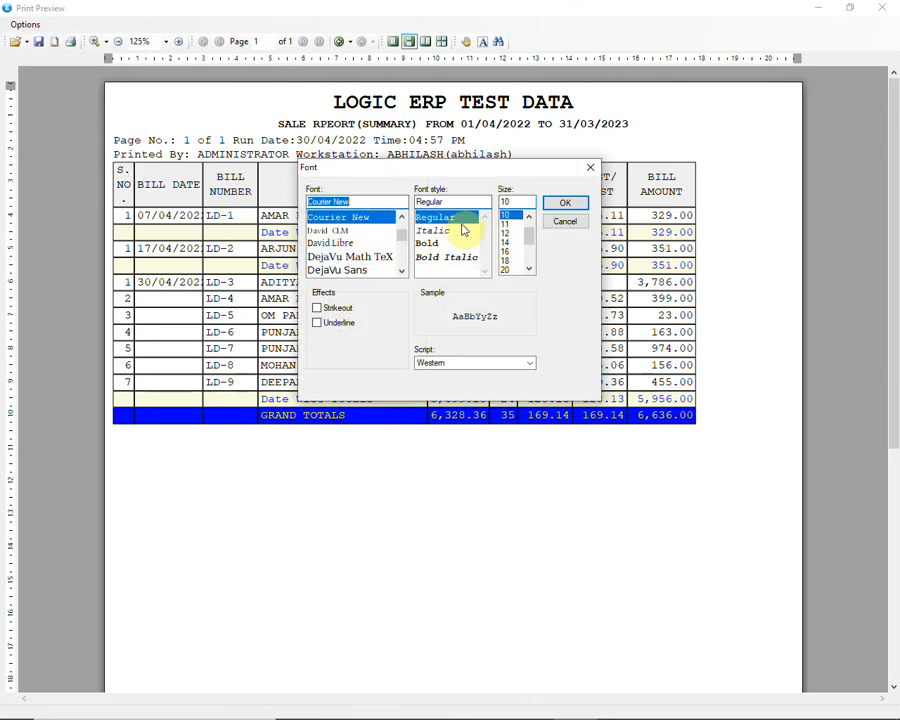
left_click_drag(512, 203, 446, 204)
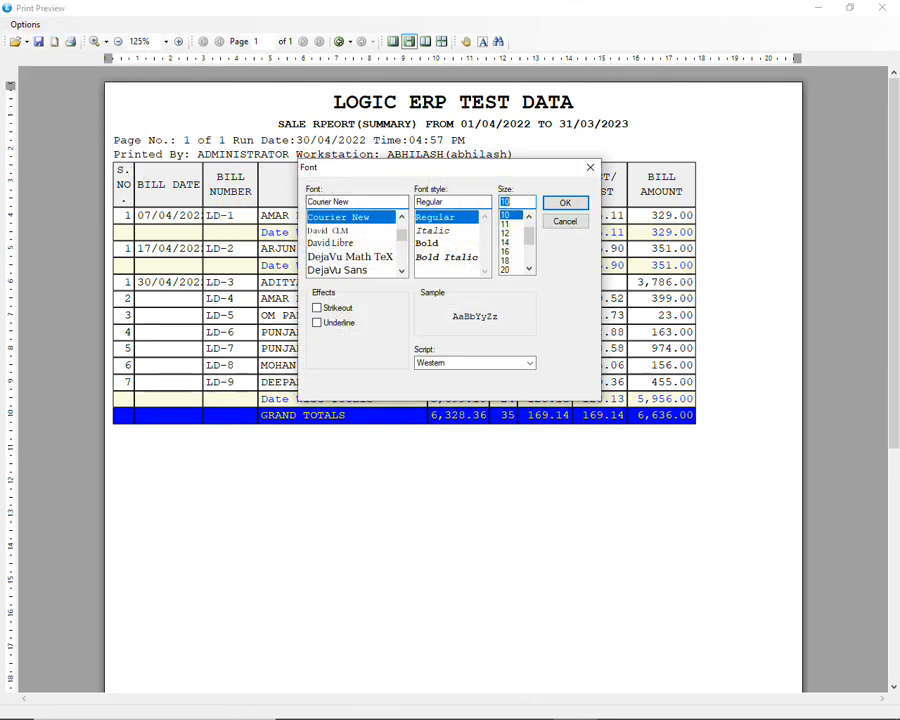
left_click(563, 203)
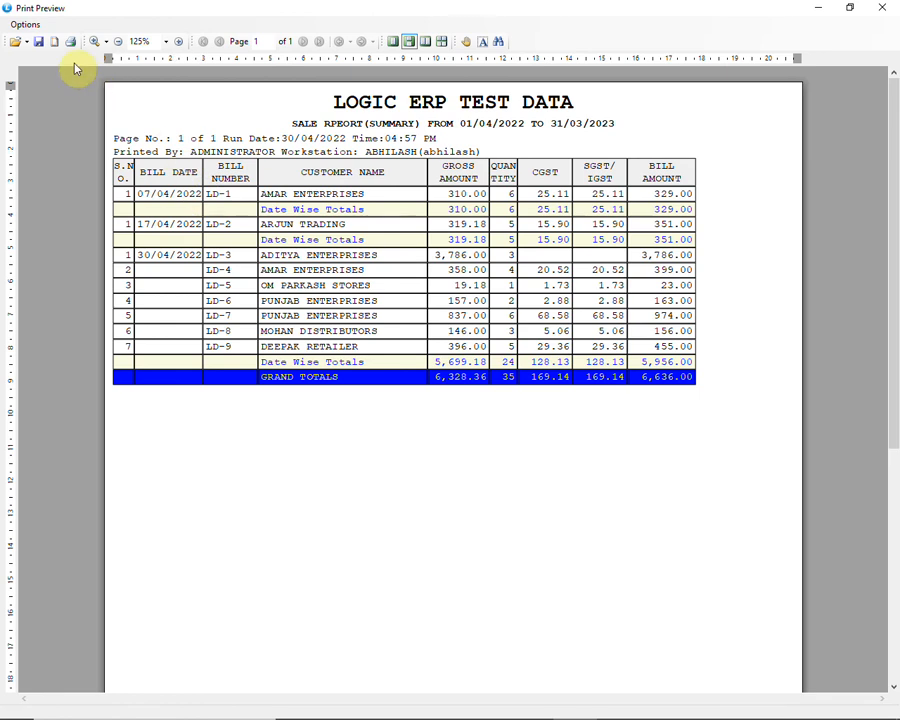
Step: Save the previewed report to the Desktop as a PDF named S
left_click(27, 27)
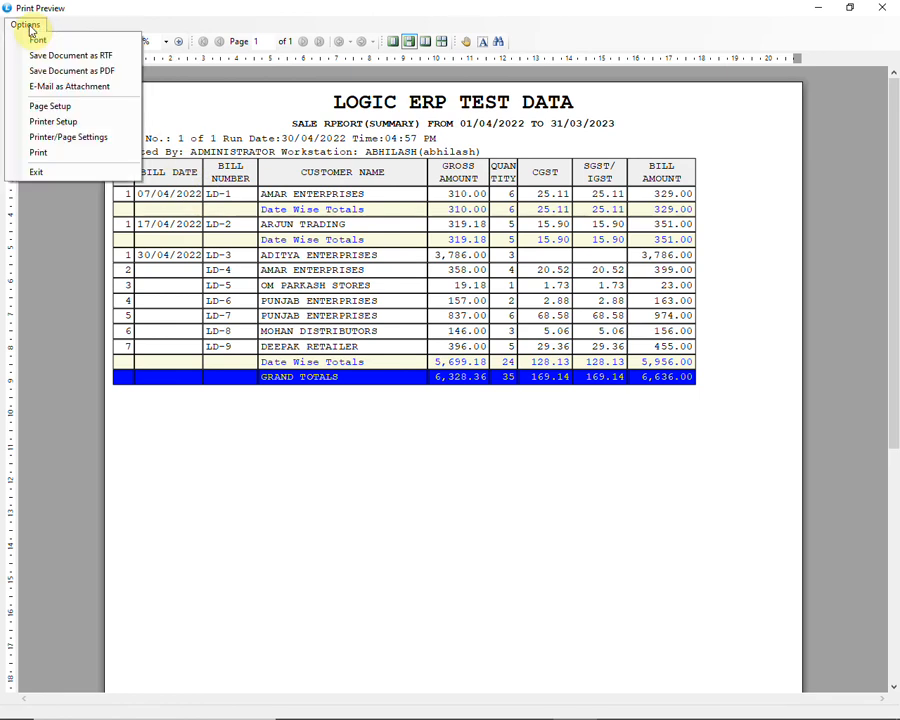
left_click(90, 72)
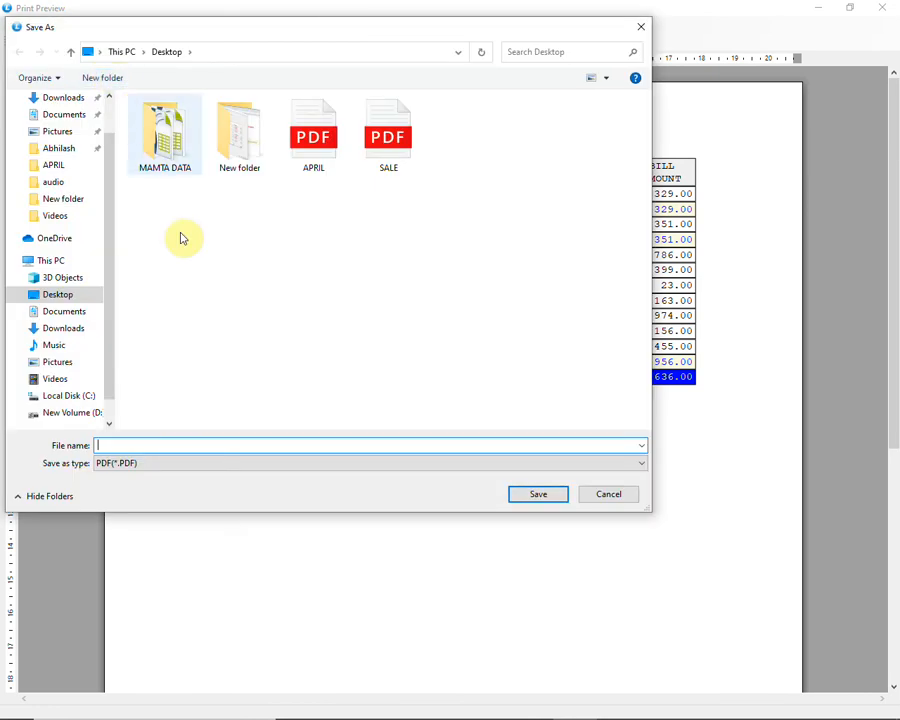
type("S")
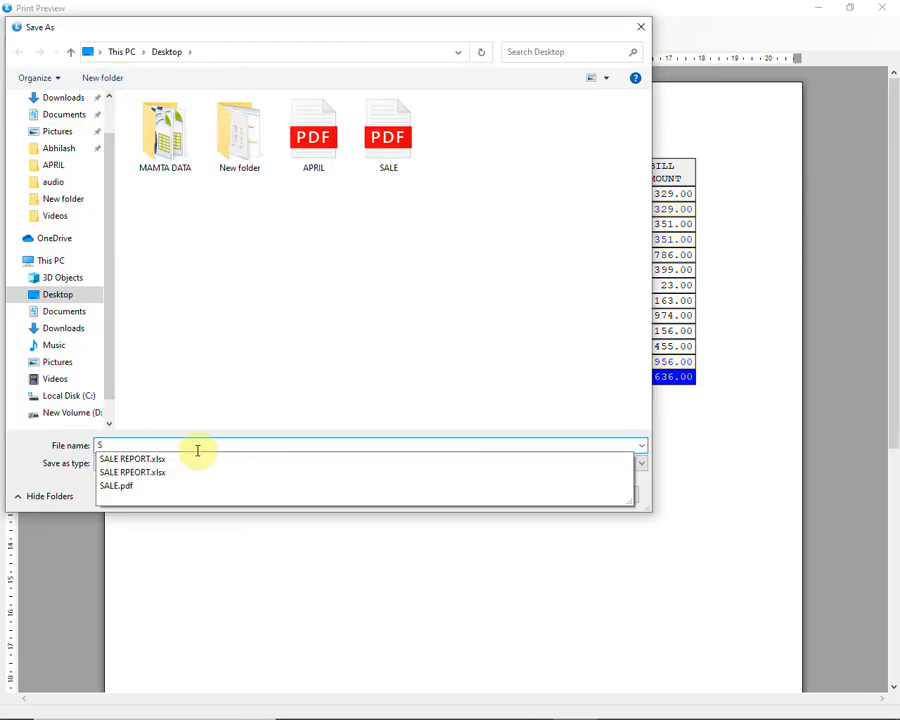
left_click(537, 495)
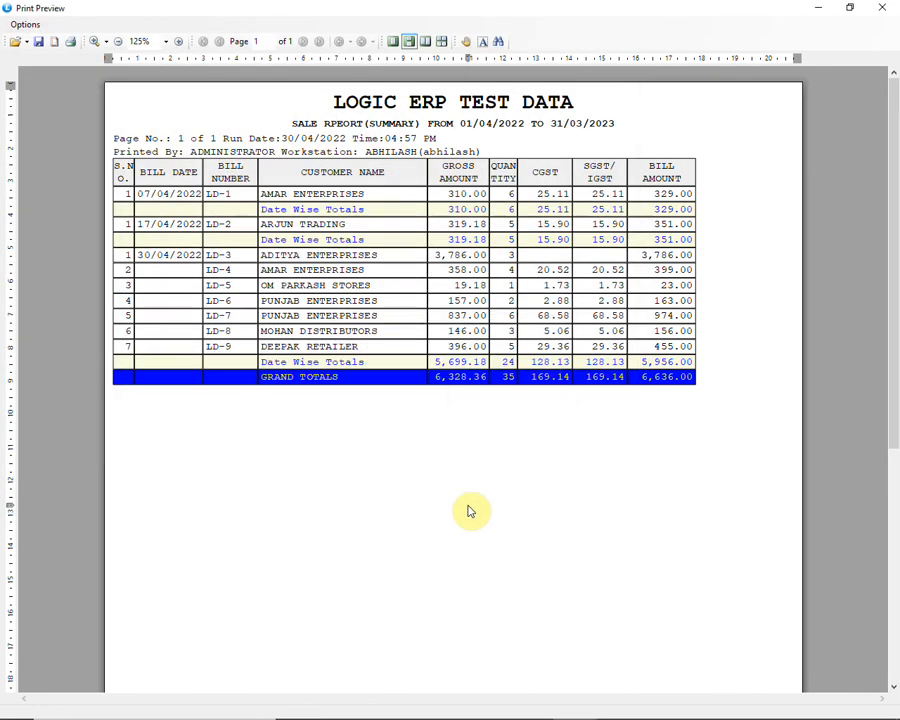
Step: Try Landscape orientation in the page setup, return to Portrait, check the margins and accept the A4 settings
left_click(25, 24)
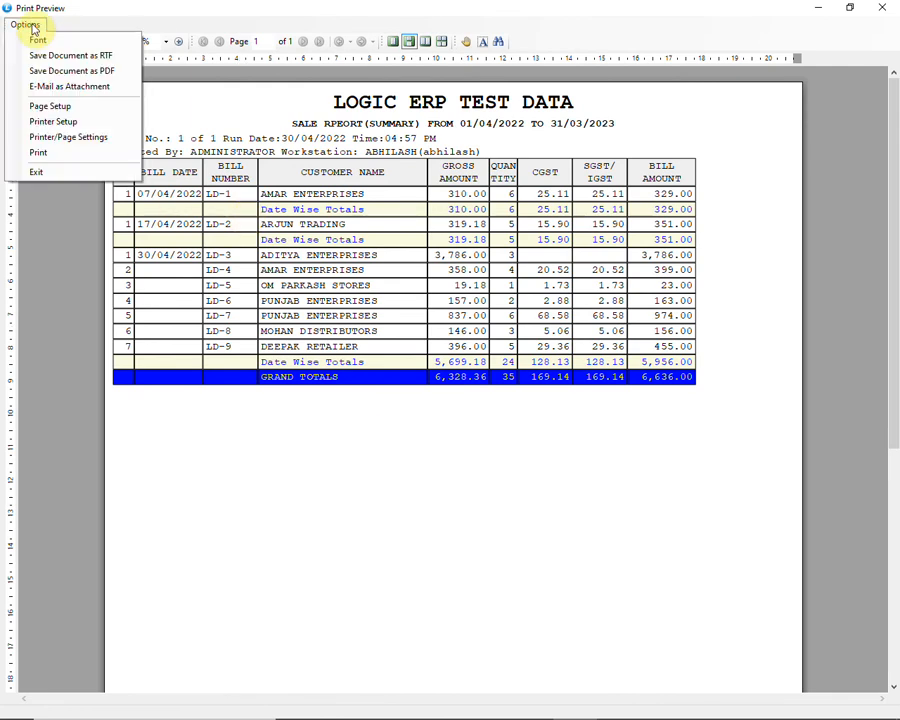
left_click(59, 107)
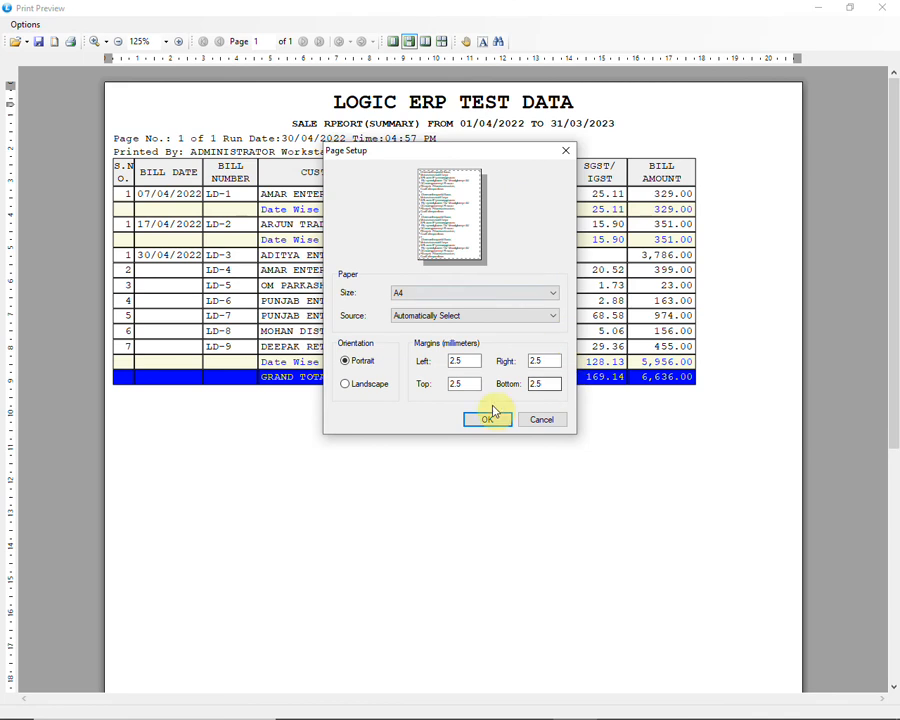
left_click(357, 385)
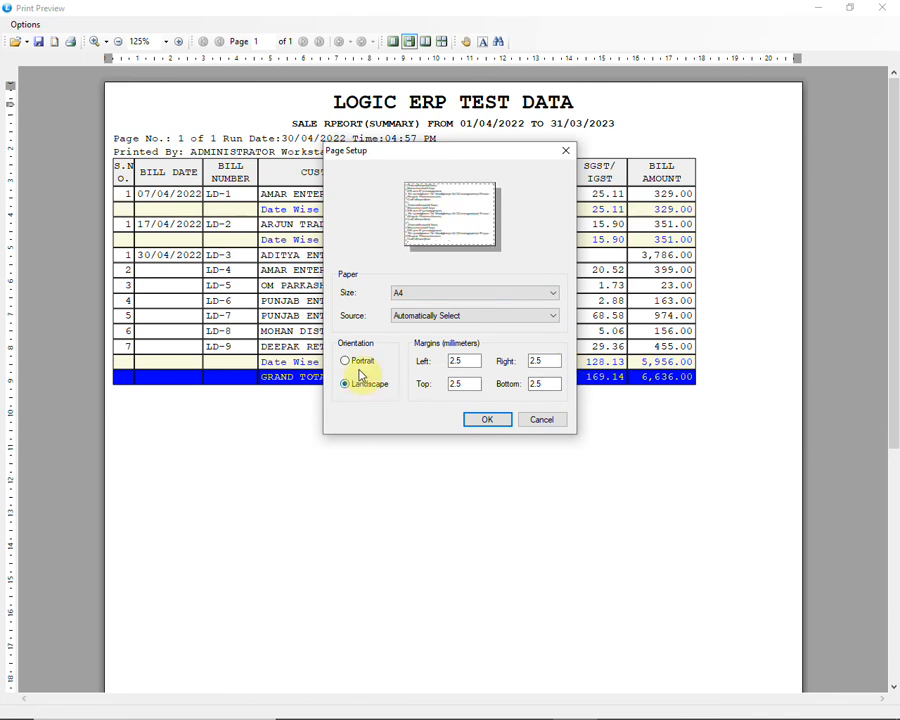
left_click(360, 366)
left_click(458, 361)
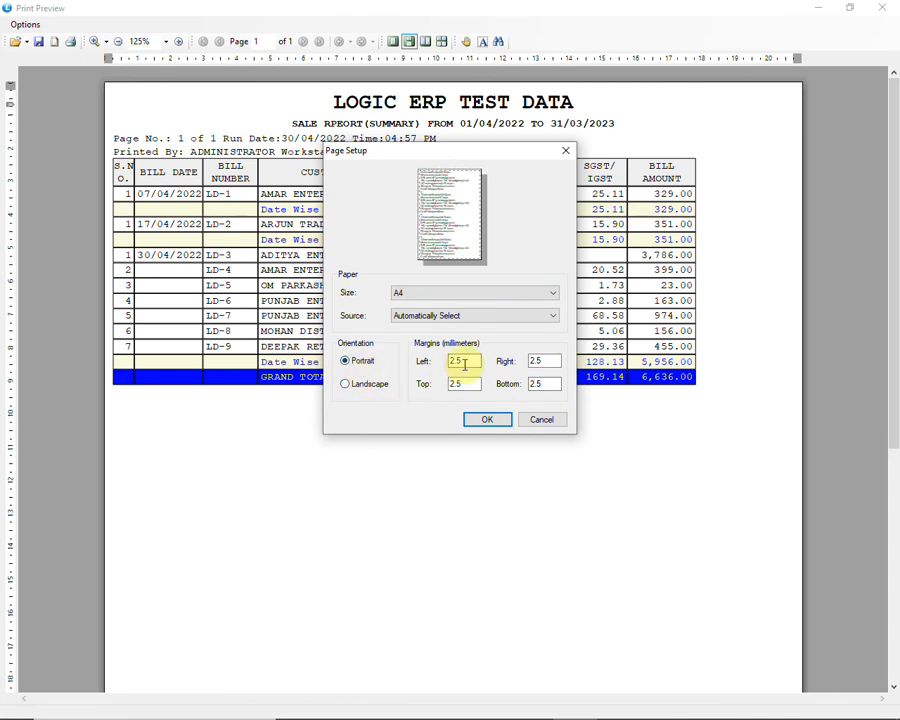
left_click(536, 362)
left_click(540, 384)
left_click(489, 424)
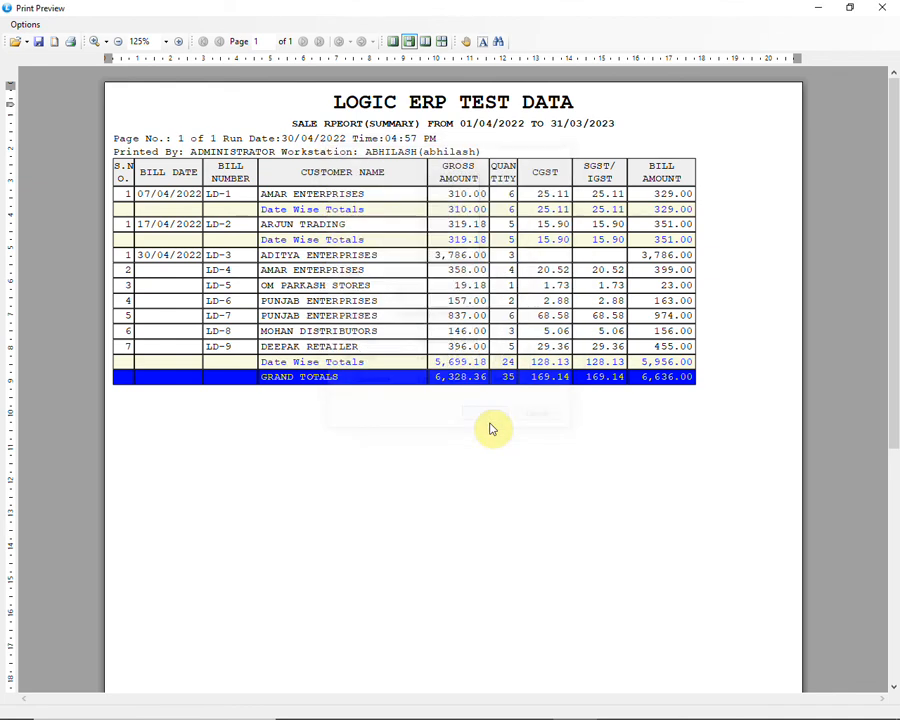
Step: Set the left page margin to 0.4 inches in the printer and page settings
left_click(30, 27)
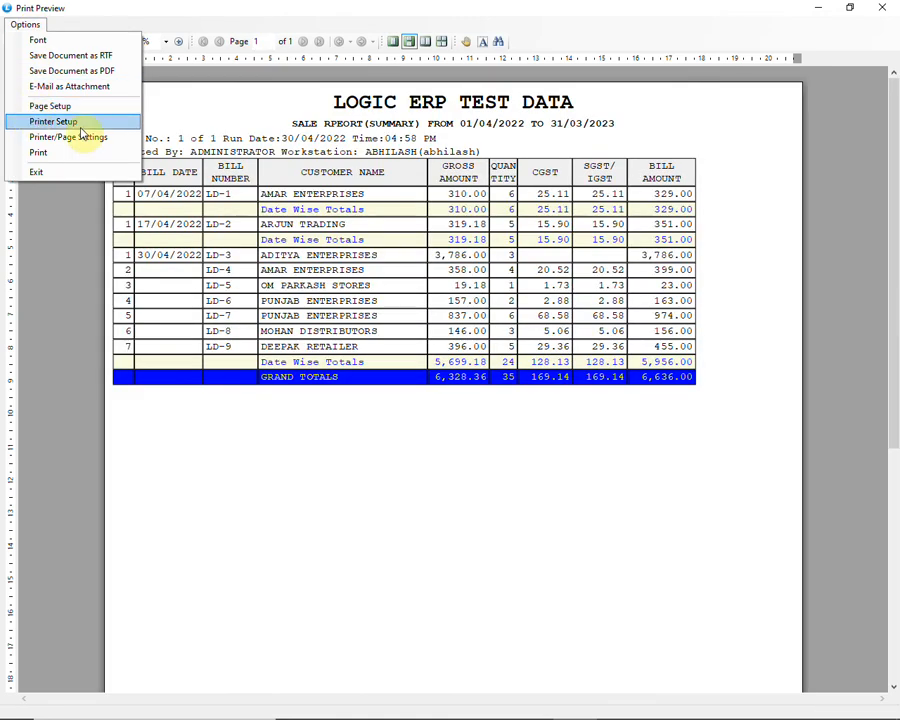
left_click(88, 140)
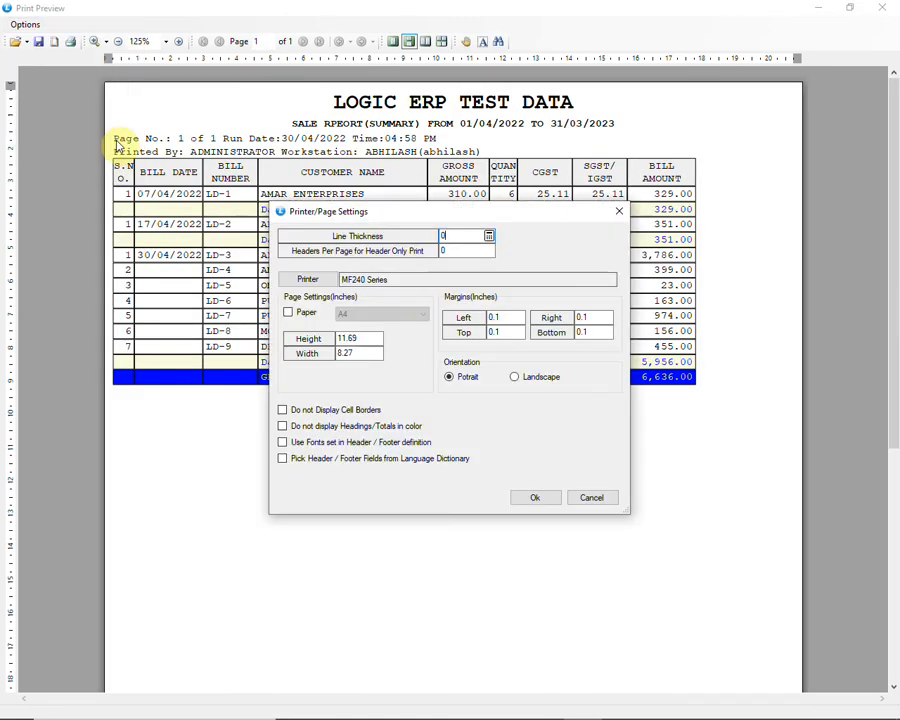
left_click(492, 318)
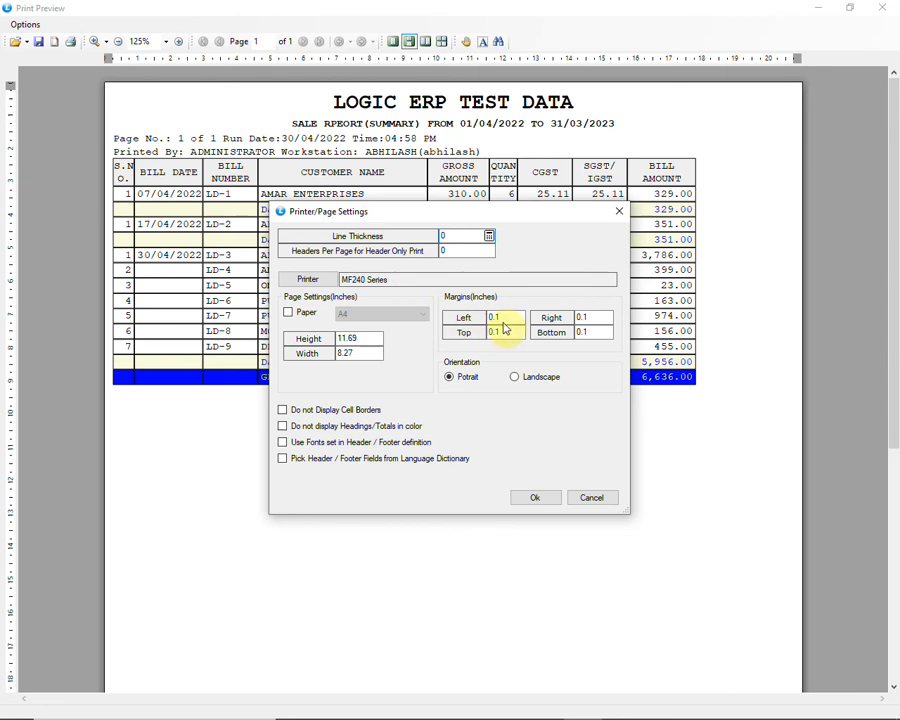
type("0.")
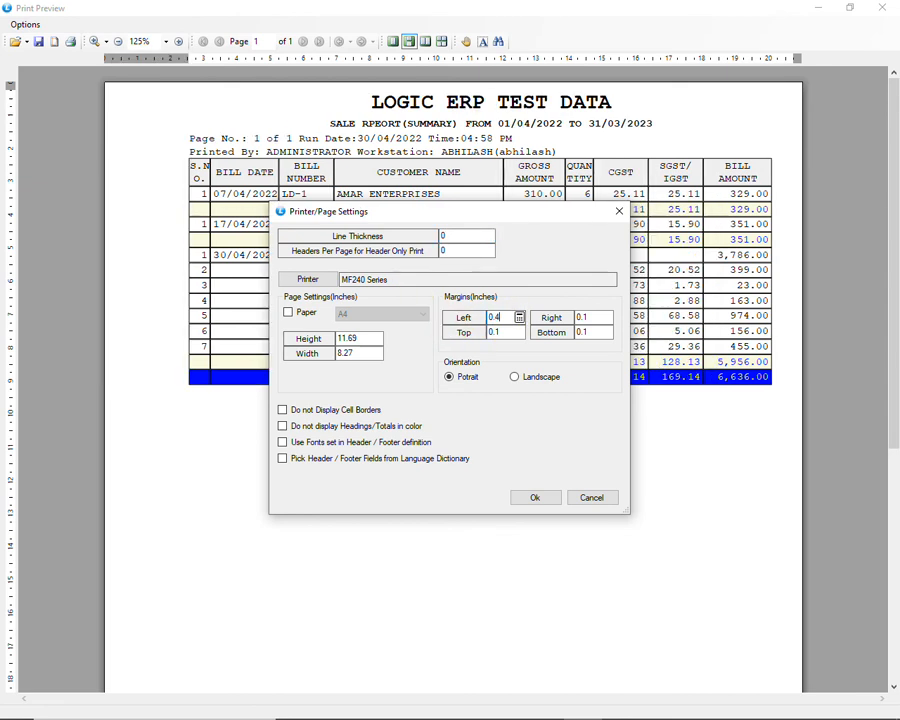
left_click(546, 502)
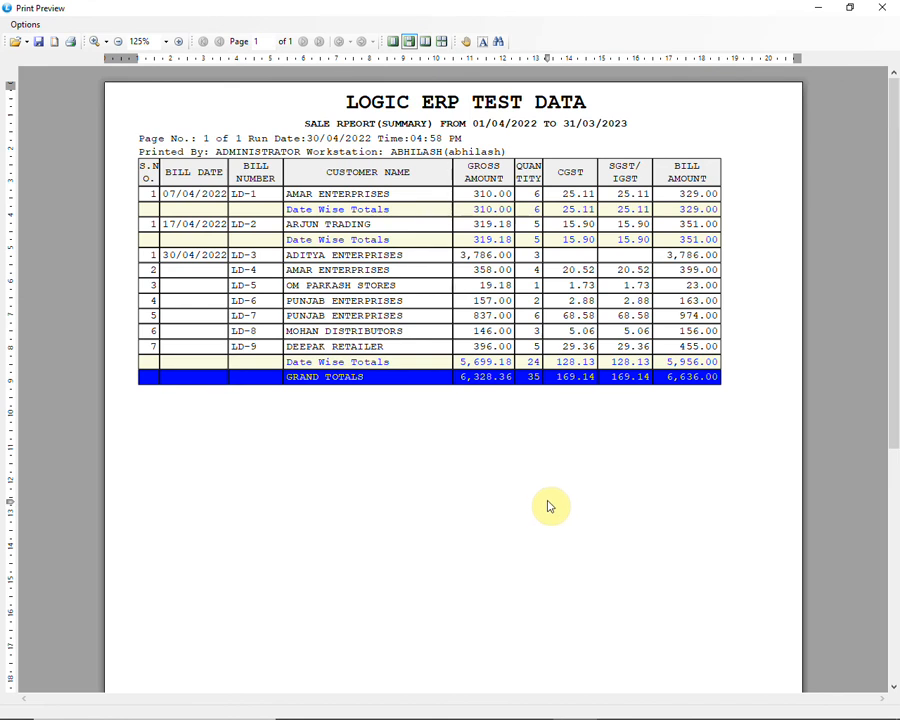
Step: Print one copy of the whole report on the MF240 Series printer and close the print preview
left_click(24, 23)
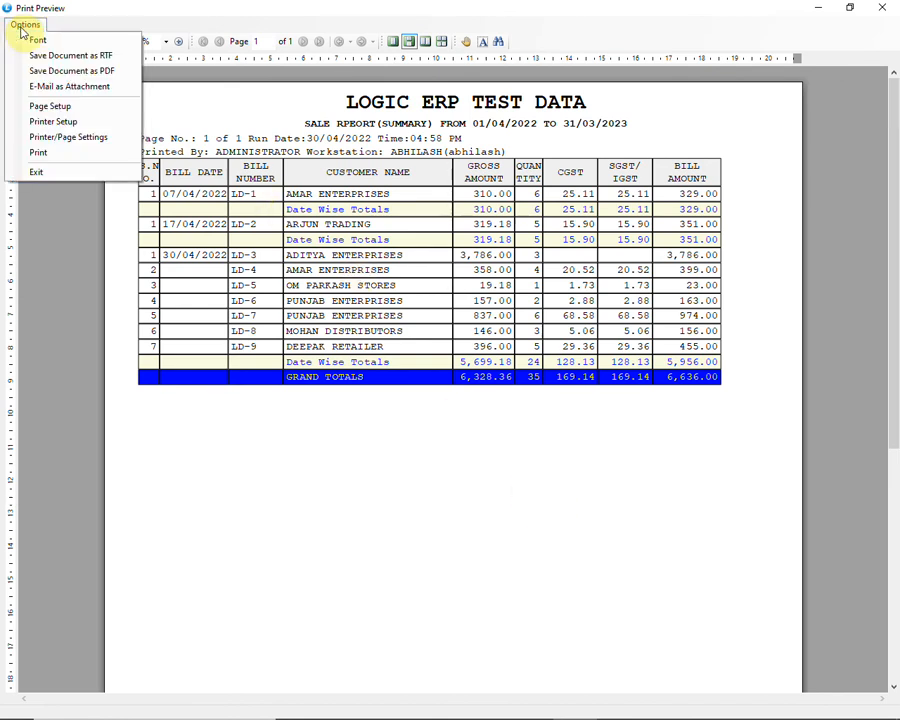
left_click(36, 152)
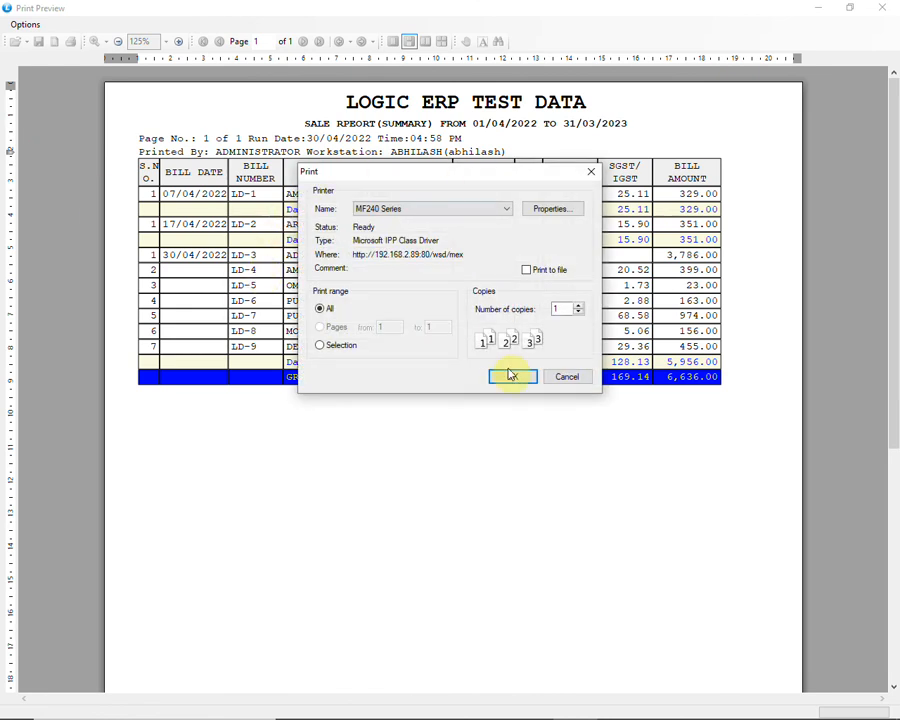
left_click(513, 378)
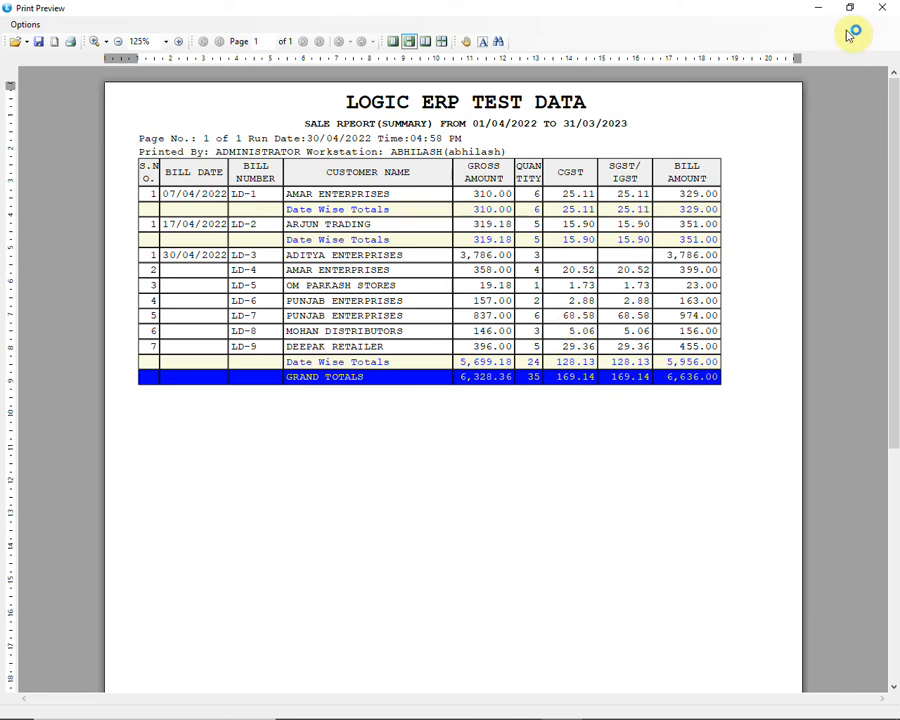
left_click(882, 7)
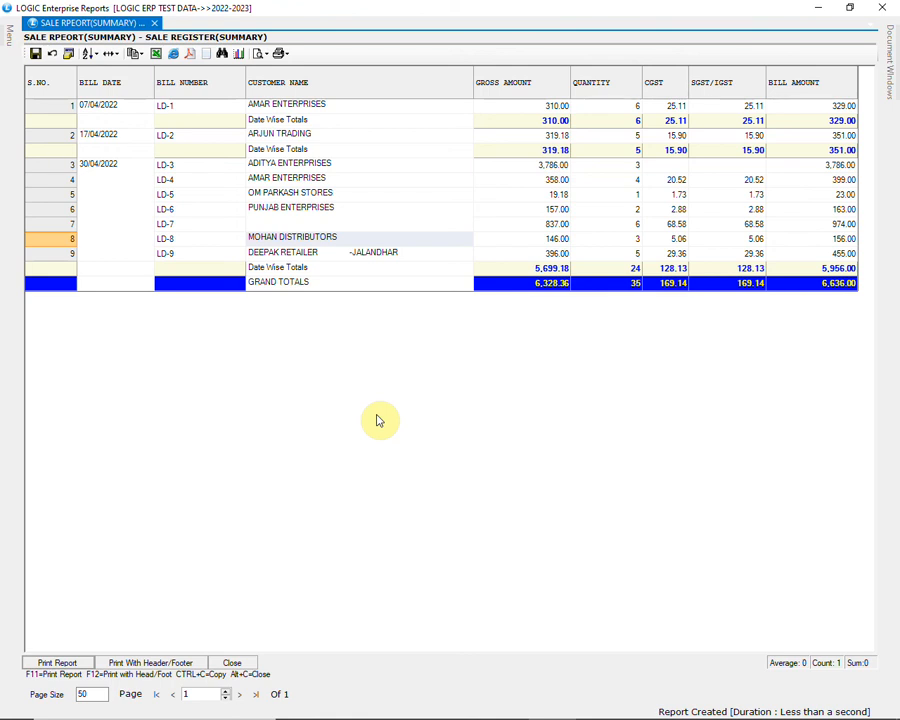
Step: Make the SALE REPORT line in the report header bold, then save the header and the SALE RPEORT(SUMMARY) configuration
key("F4")
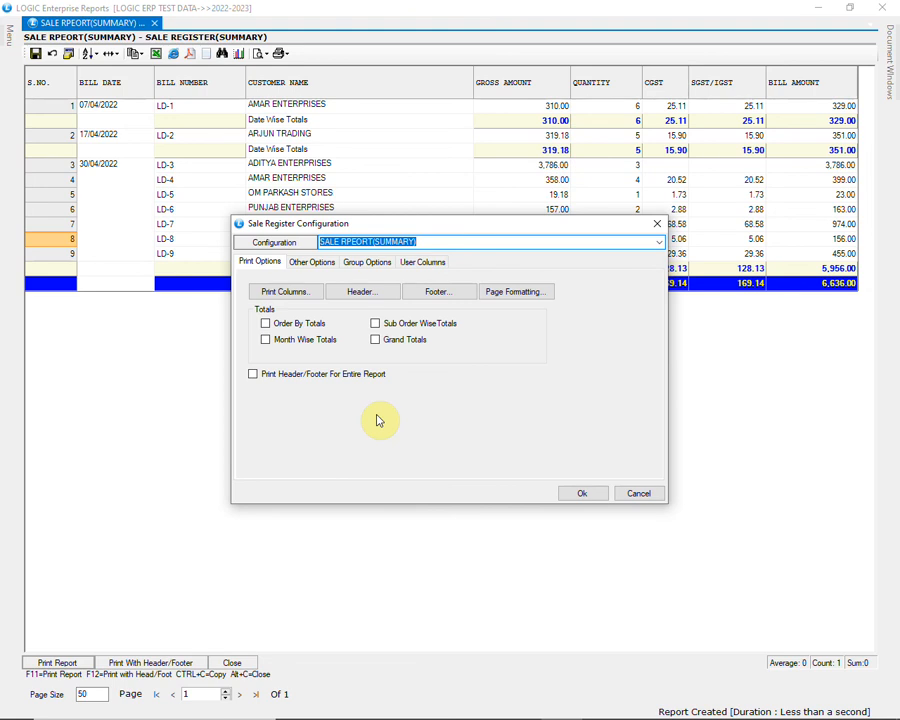
key("Return")
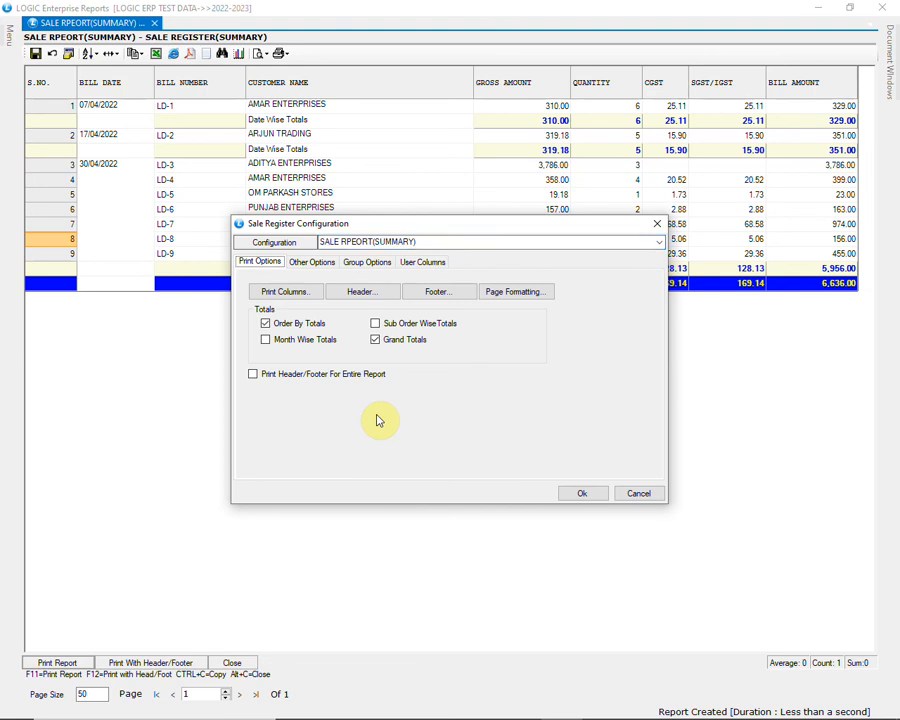
left_click(363, 293)
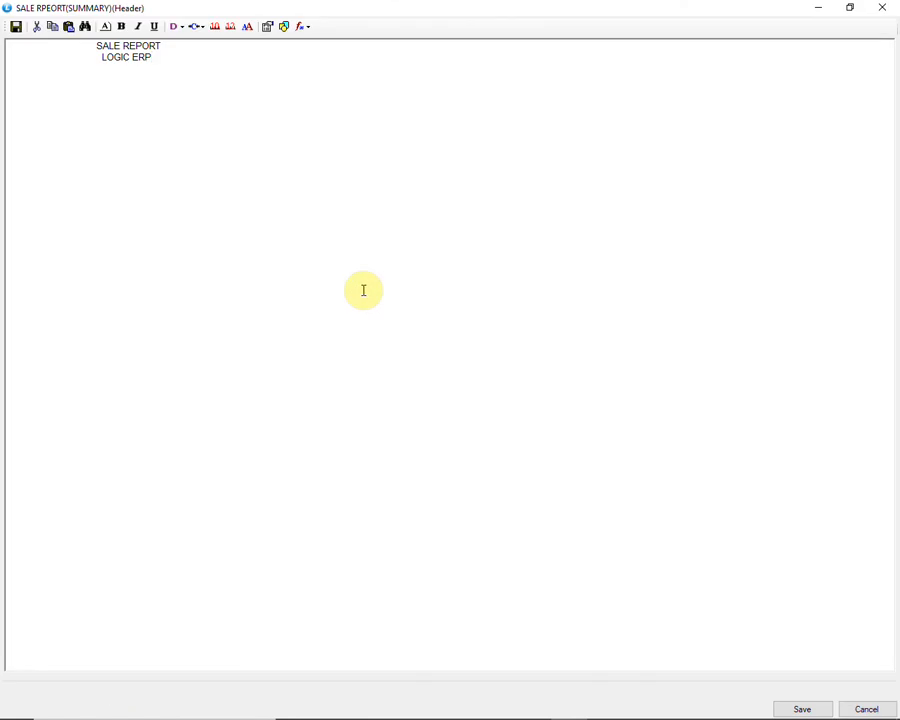
left_click_drag(163, 47, 97, 46)
left_click(122, 27)
left_click(156, 55)
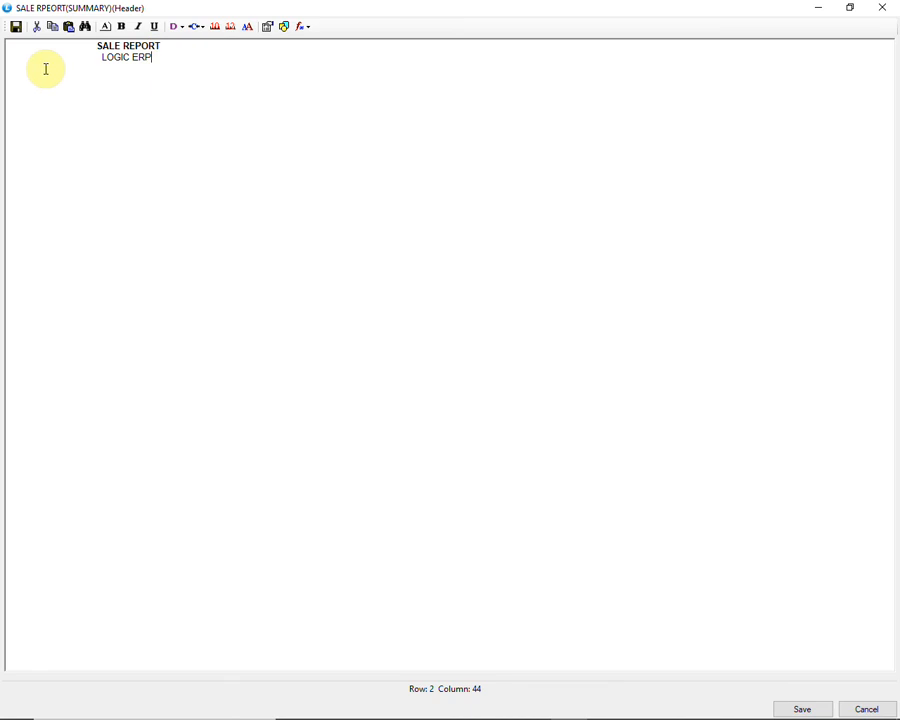
left_click(802, 709)
left_click(446, 416)
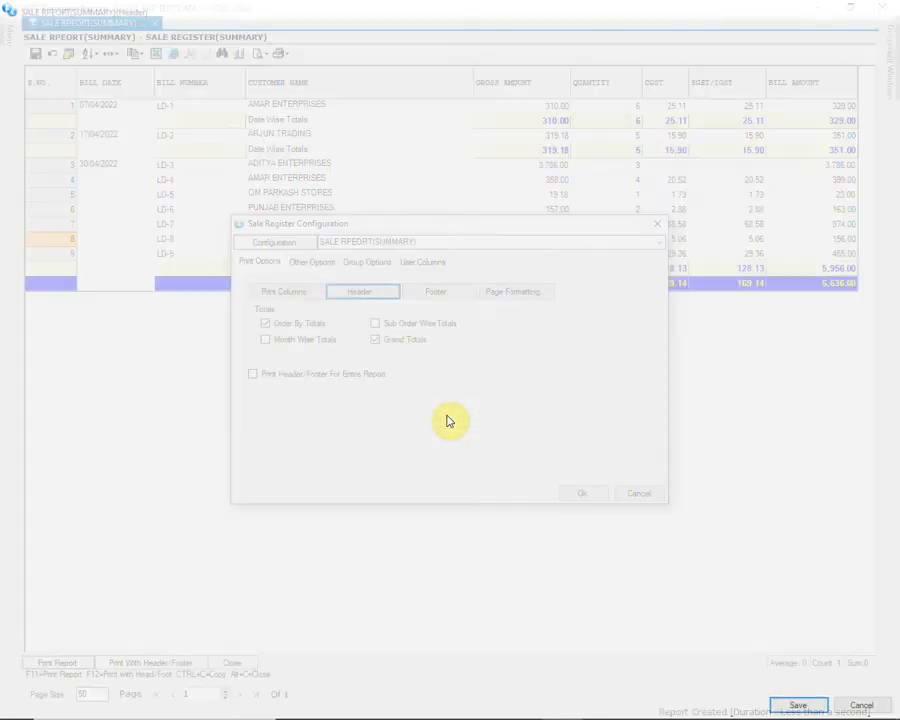
left_click(578, 491)
left_click(427, 416)
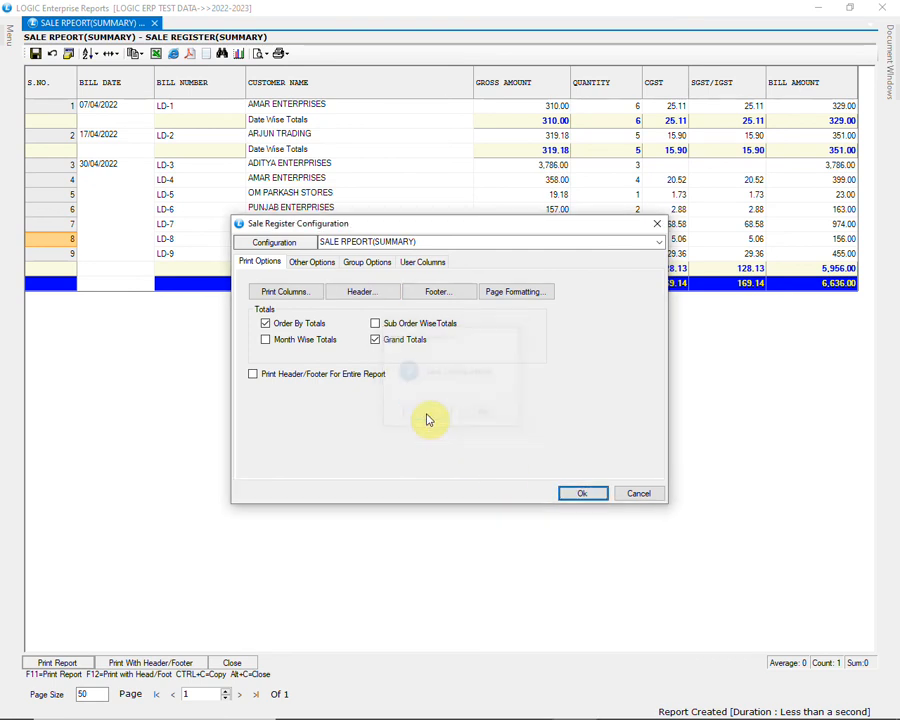
Step: Generate a print preview of the report with its header and footer, review it and close the preview
left_click(178, 665)
left_click(447, 428)
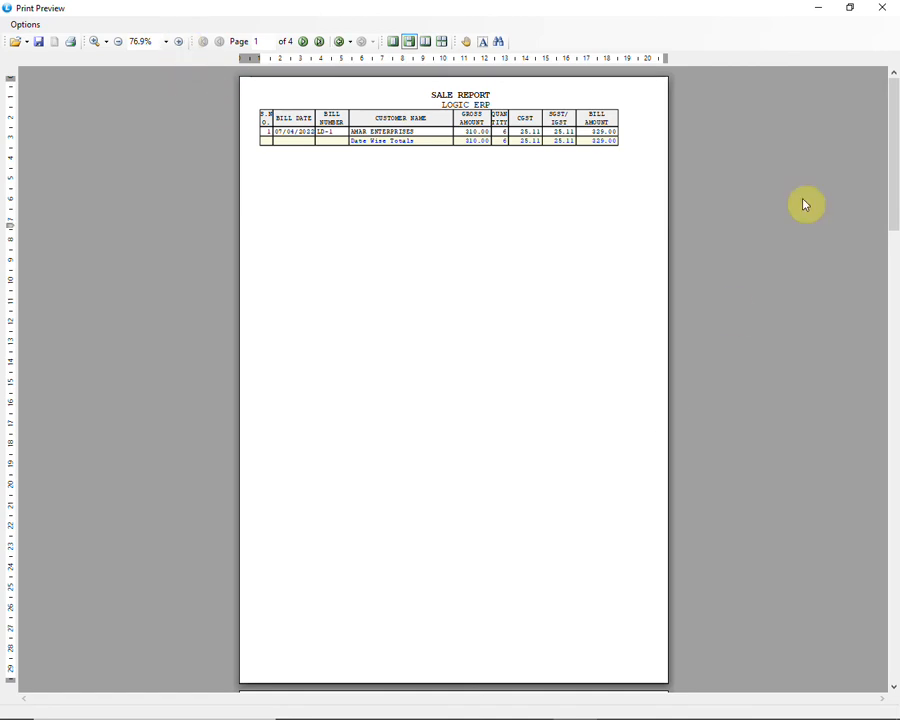
left_click(882, 8)
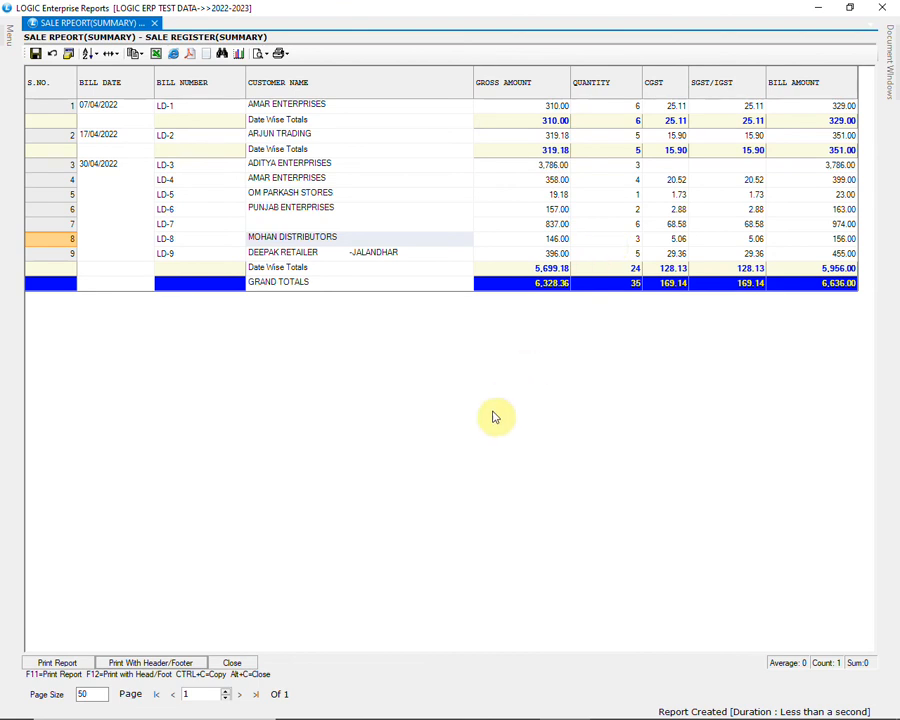
Step: Close the full report, filter the Party selection to AMAR ENTERPRISES and create the filtered report
left_click(232, 663)
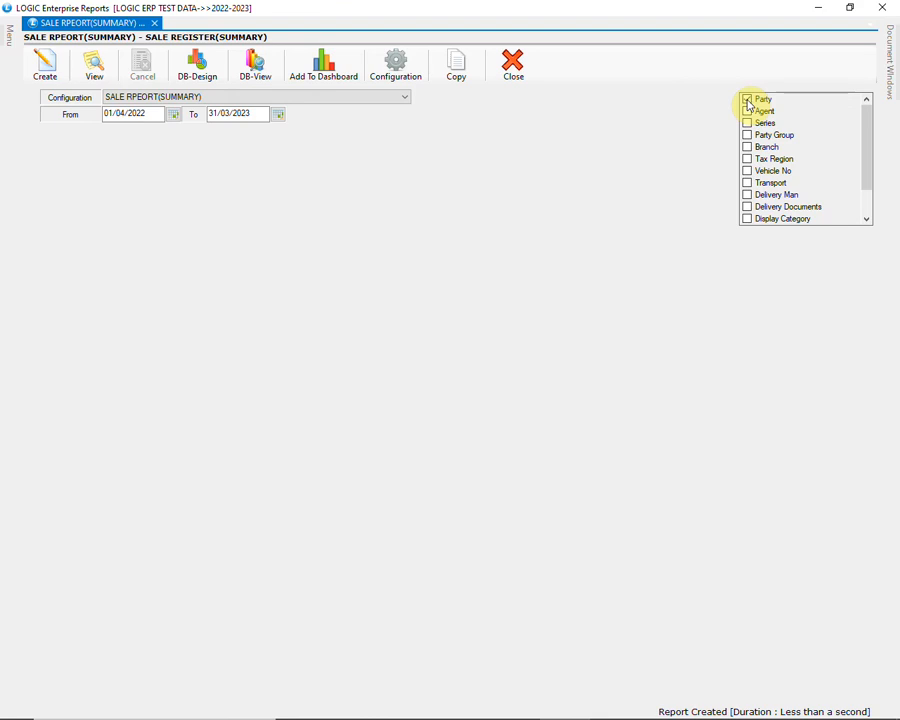
left_click(747, 100)
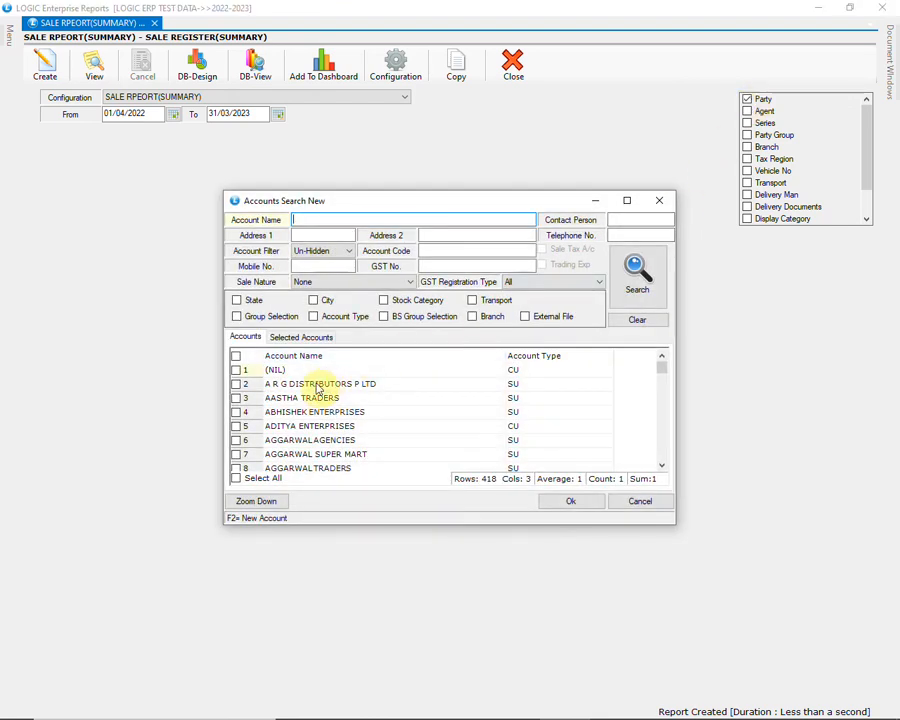
scroll(318, 388, "down", 1)
scroll(318, 390, "down", 1)
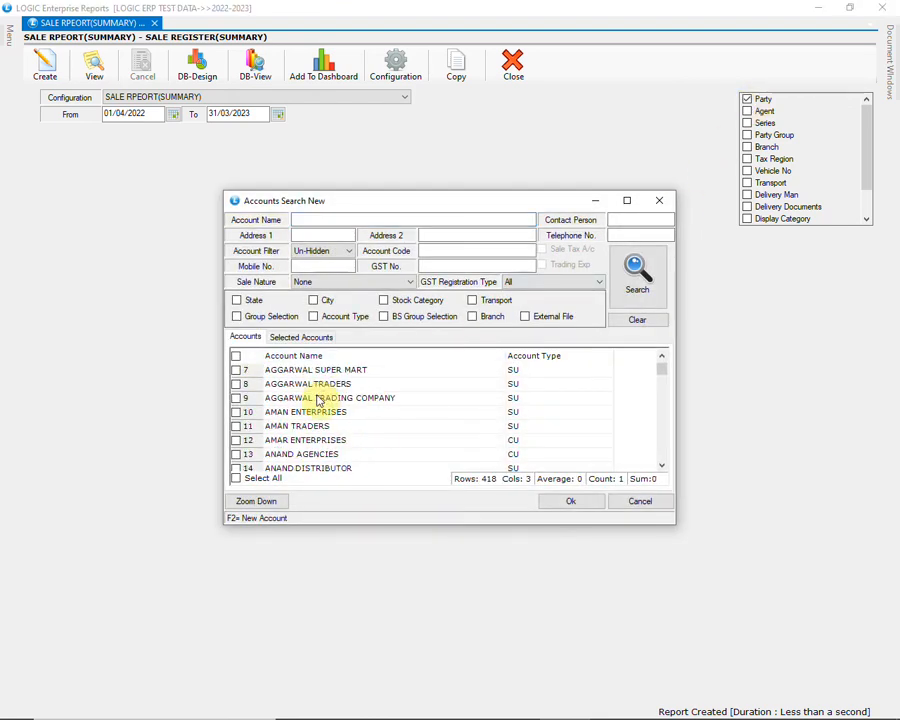
left_click(237, 440)
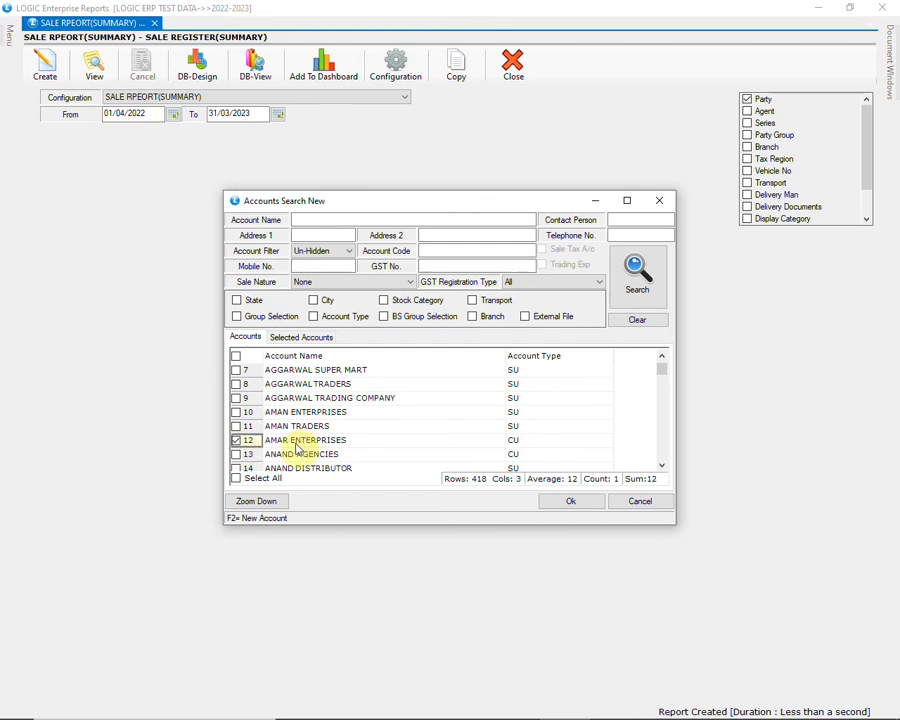
left_click(570, 503)
left_click(45, 64)
left_click(334, 112)
left_click(334, 138)
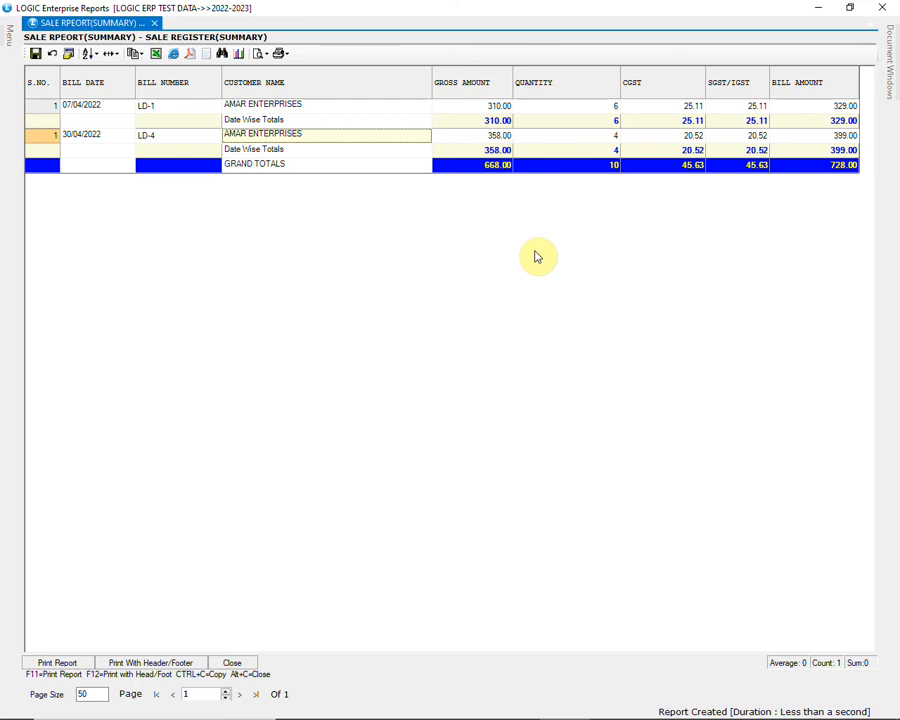
Step: Close the filtered report, clear the Party filter and look over the Agent, Series and Party Group filters
left_click(232, 663)
left_click(746, 101)
left_click(764, 114)
left_click(762, 123)
left_click(784, 137)
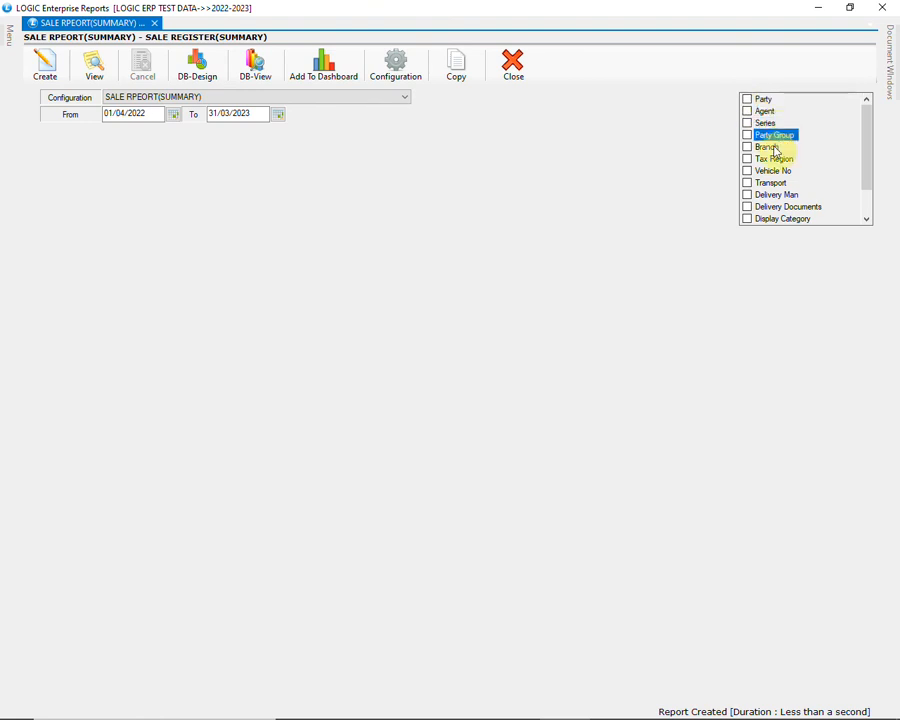
Step: Look over the remaining report filters, including Tax Region, Vehicle No and Voucher
left_click(778, 158)
left_click(790, 170)
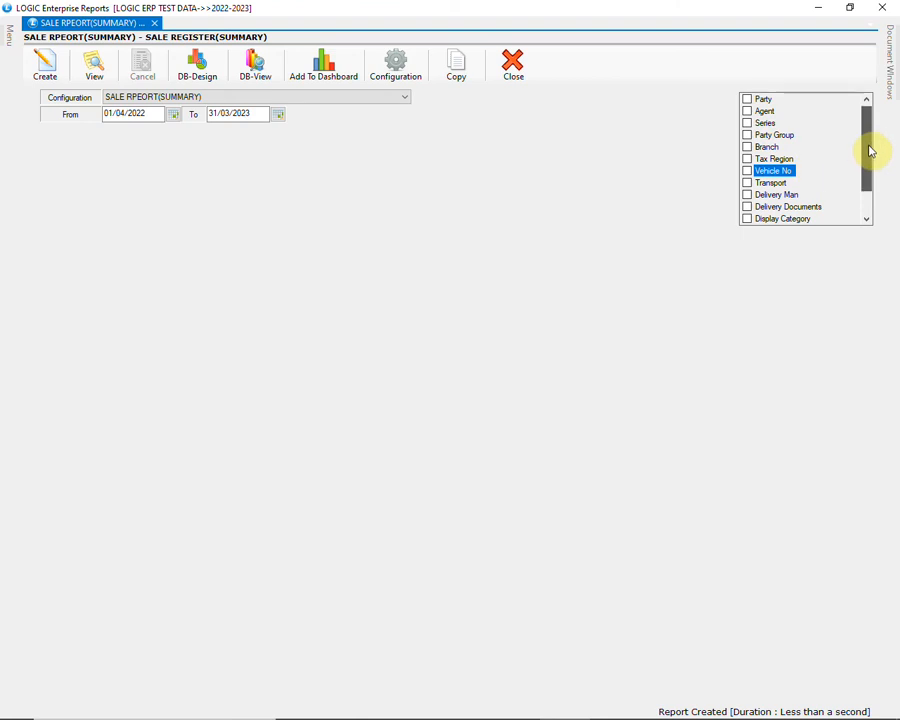
left_click_drag(870, 145, 870, 180)
left_click(769, 218)
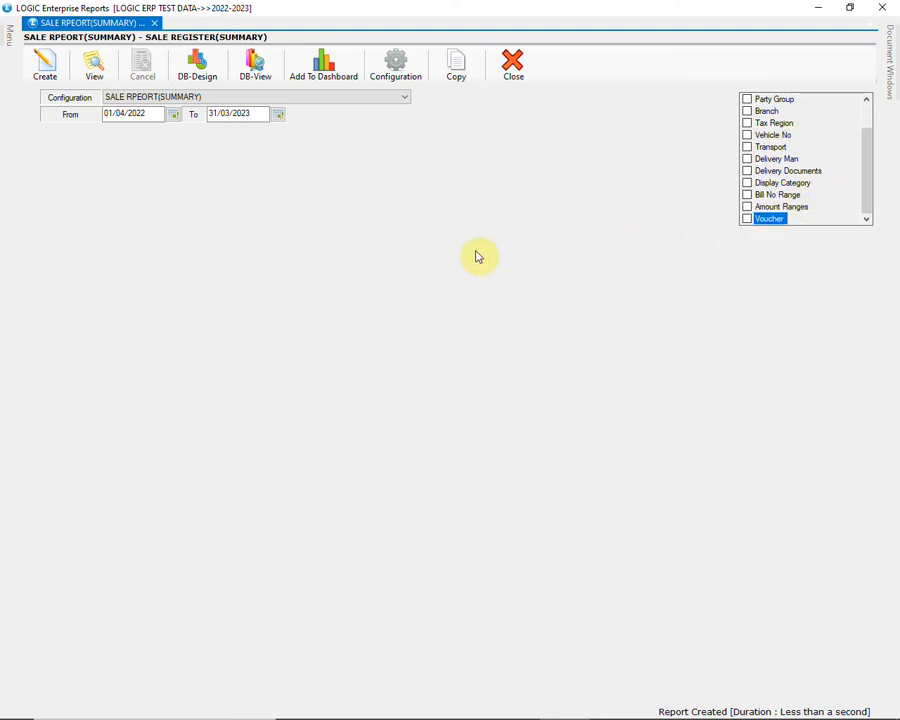
Step: Copy the SALE REPORT configuration to a new one named SALE REPORT-COPY and load the copy as the report's configuration
left_click(454, 77)
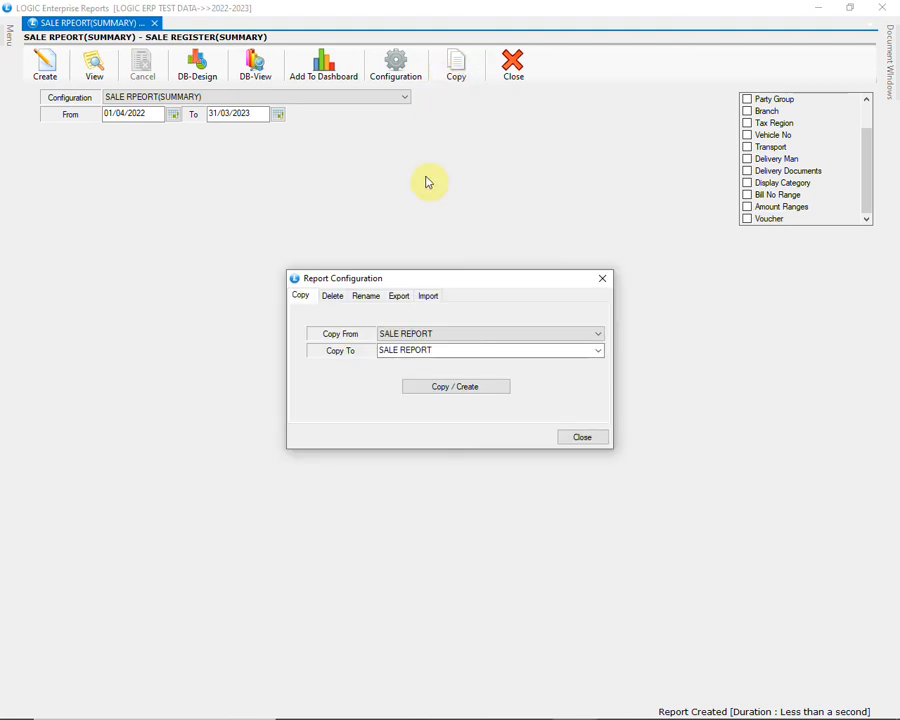
left_click(471, 352)
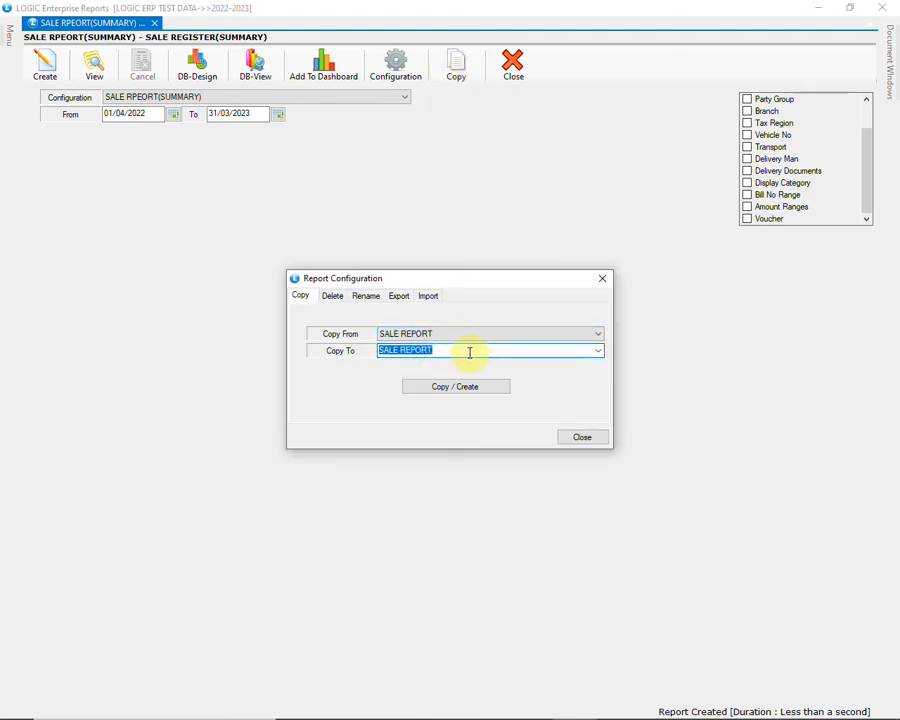
left_click(466, 352)
type("-COPY")
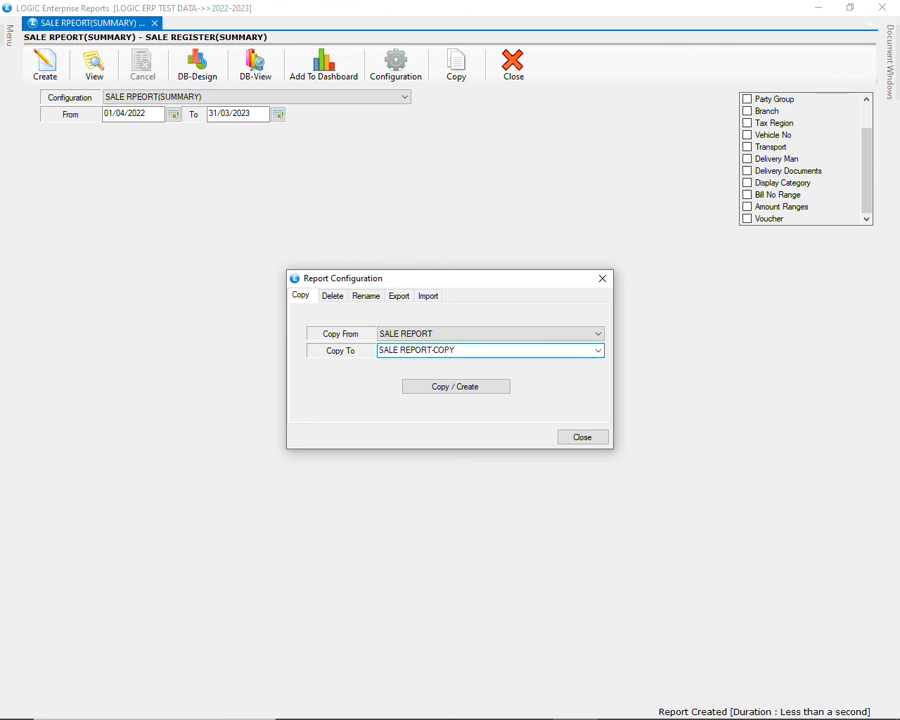
left_click(480, 389)
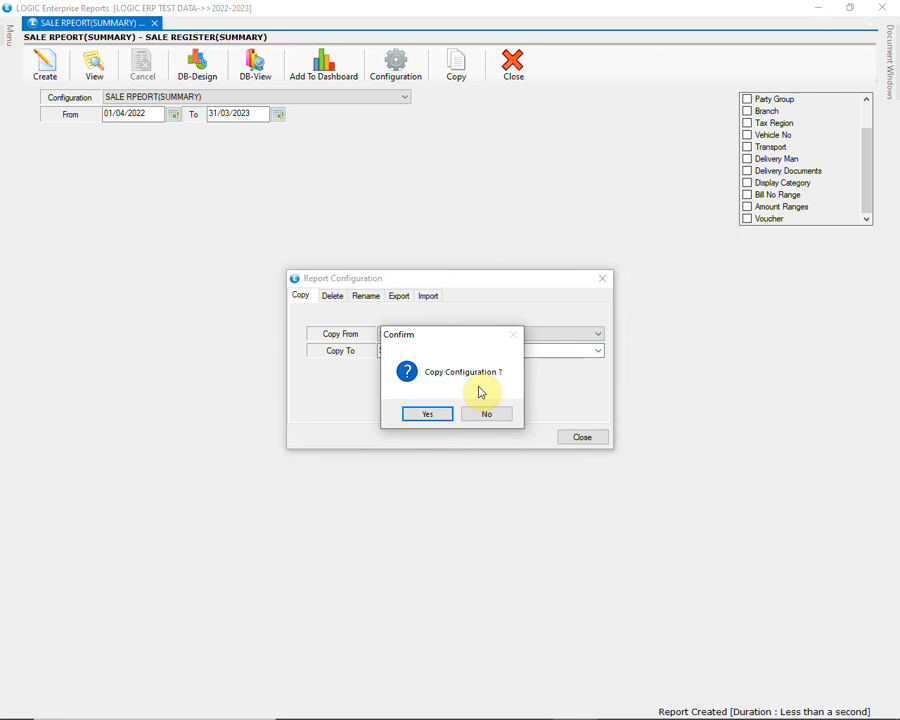
left_click(437, 420)
left_click(579, 437)
left_click(223, 99)
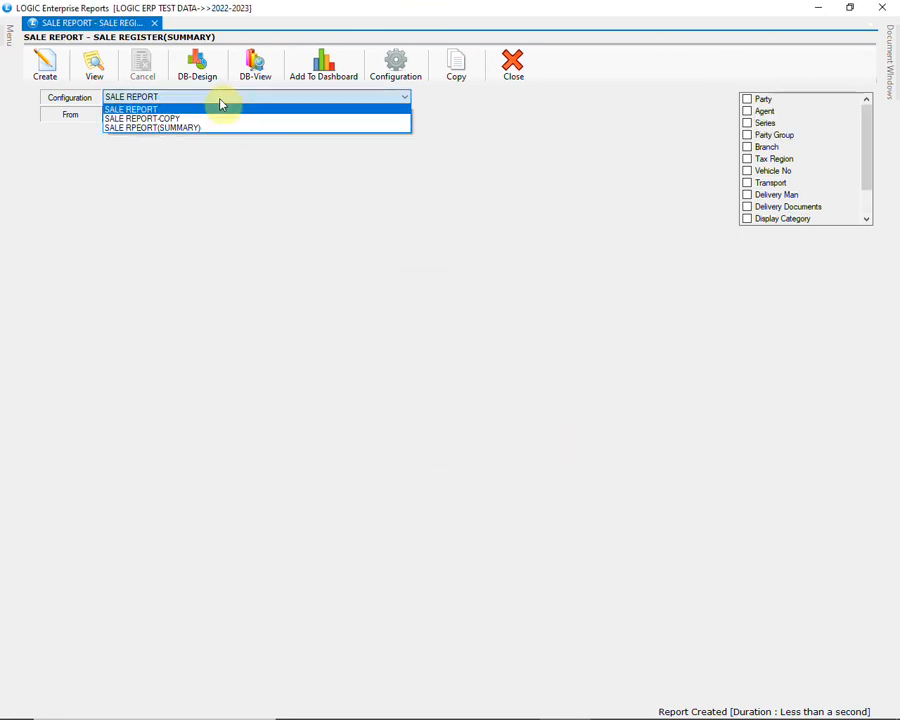
left_click(166, 119)
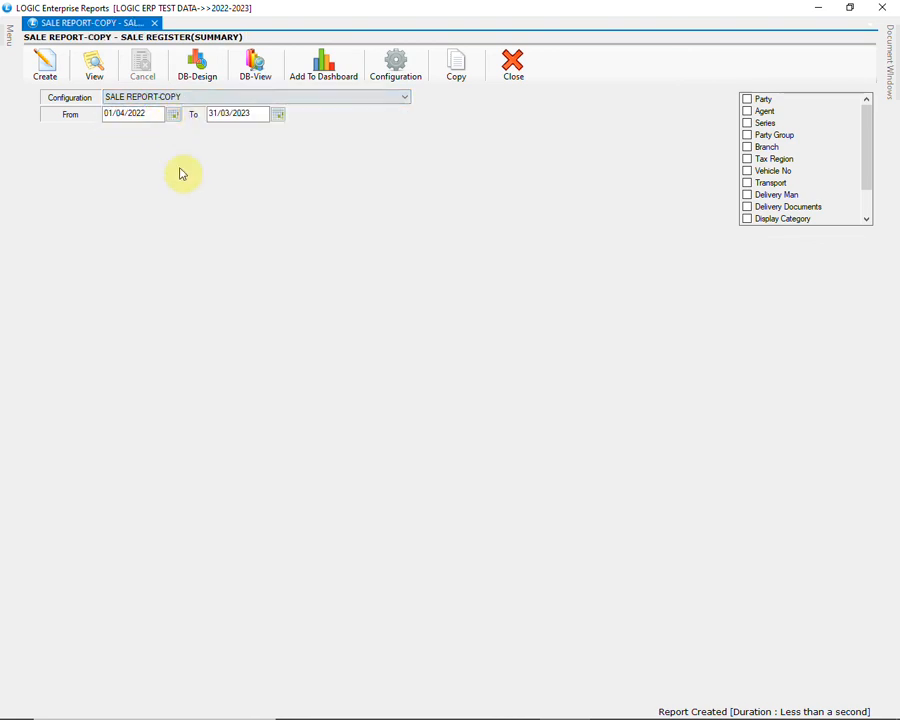
Step: Delete the SALE REPORT-COPY configuration and confirm the deletion
left_click(457, 85)
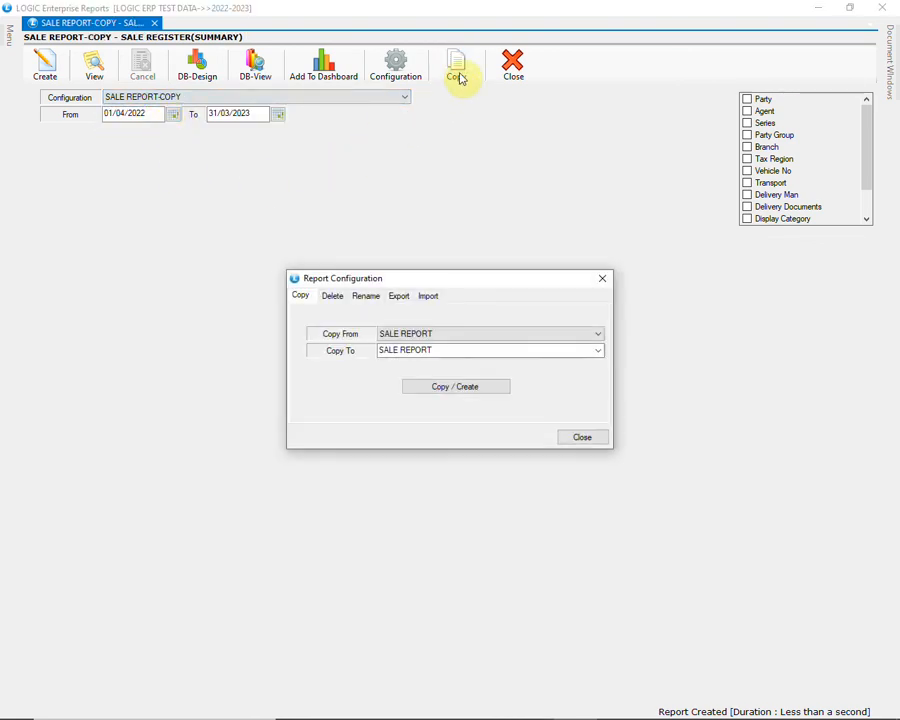
left_click(334, 297)
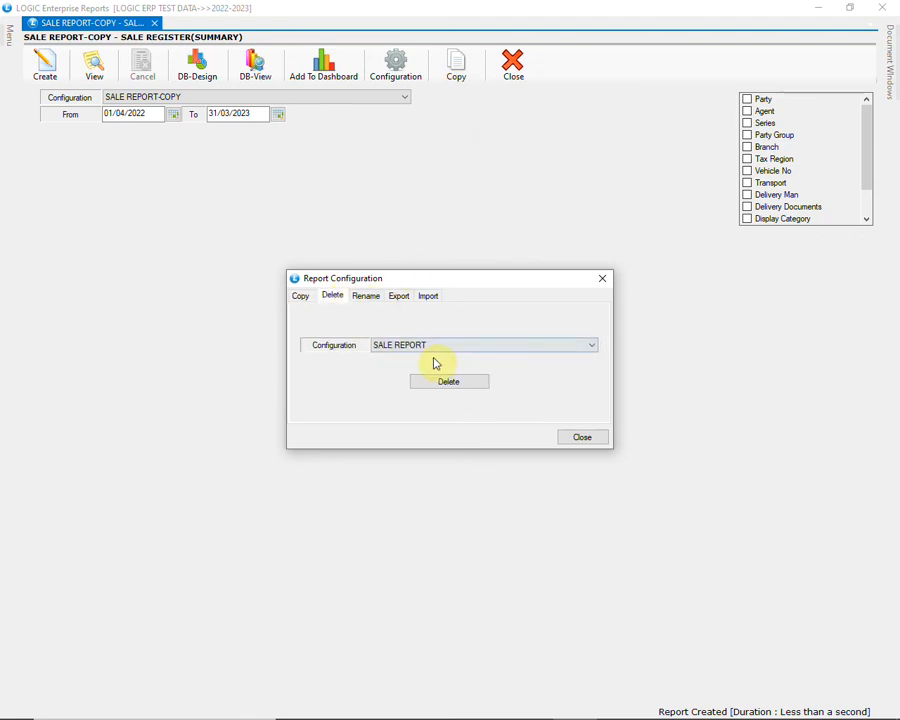
left_click(448, 346)
left_click(446, 365)
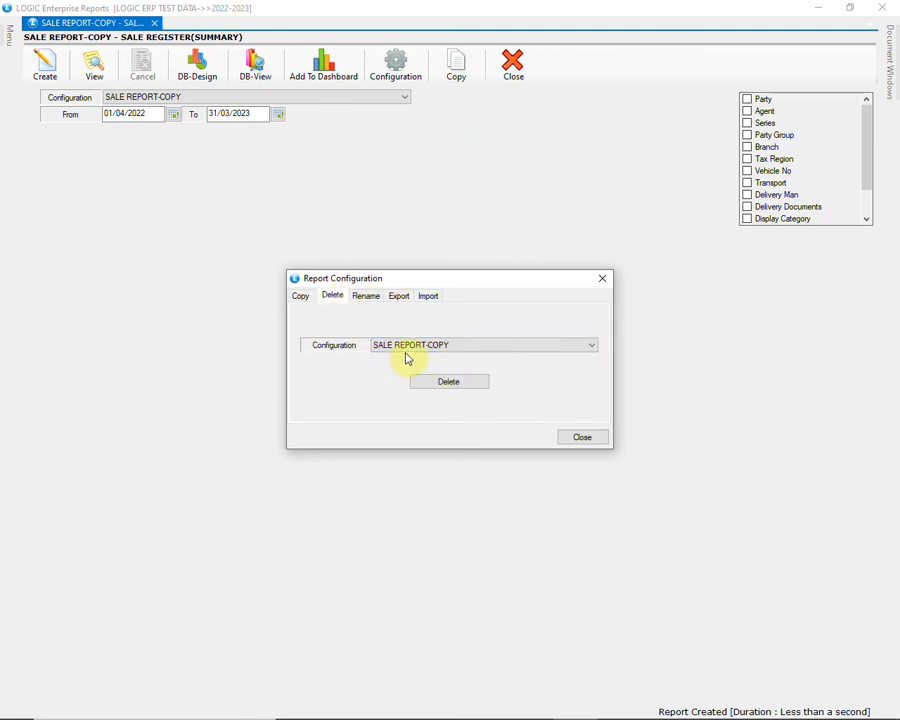
left_click(453, 382)
left_click(438, 416)
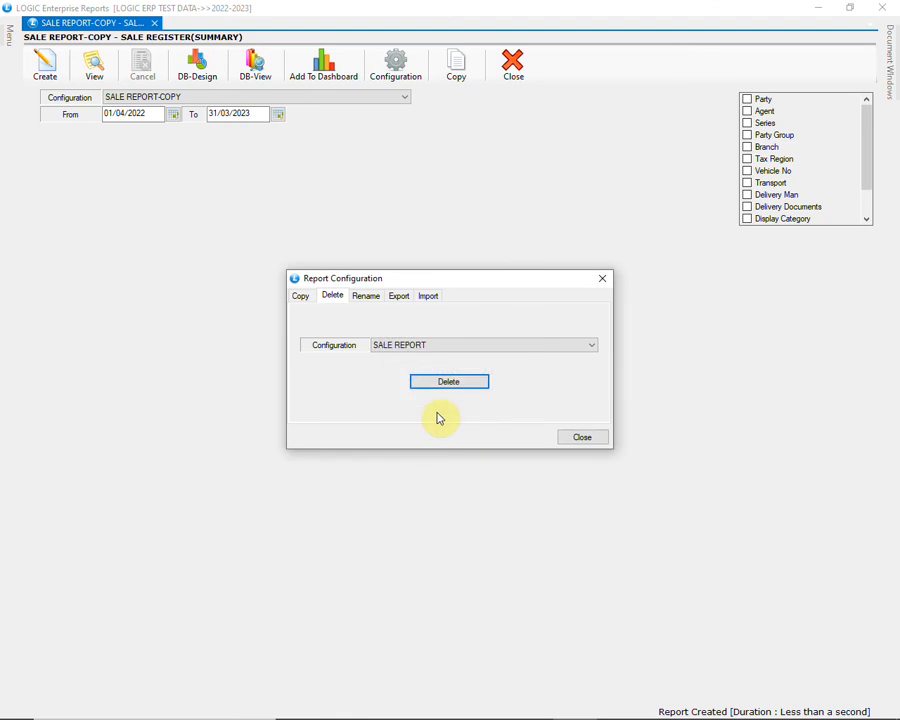
Step: Rename the SALE REPORT configuration to SALE REPORT SUMMARY, then leave the configuration dialog and close the reports window
left_click(375, 298)
left_click(389, 346)
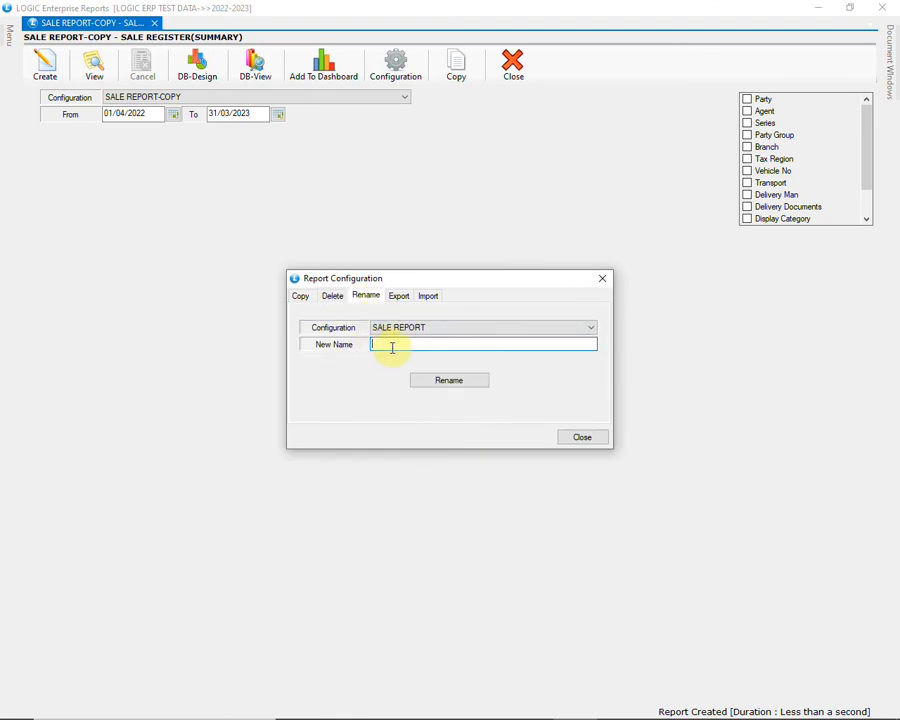
type("SALE R")
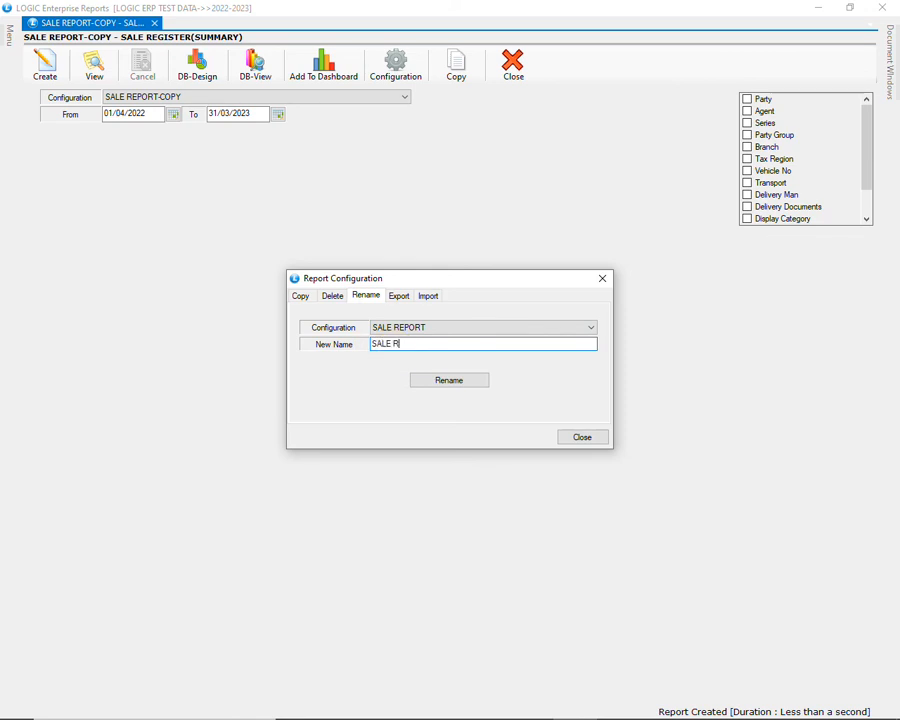
type("EPORT SUMMARY")
left_click(437, 380)
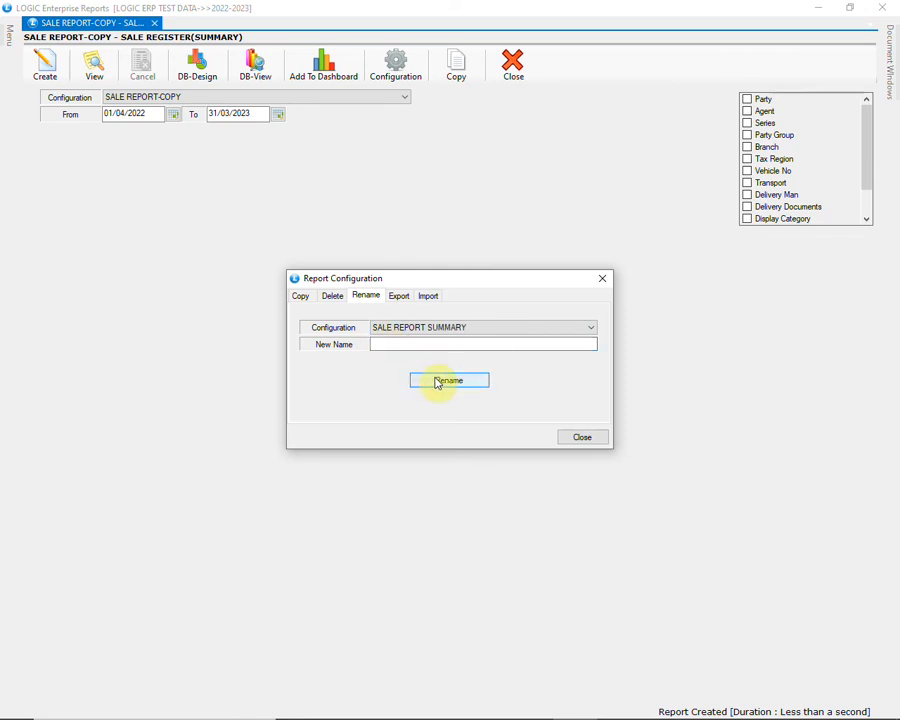
left_click(455, 328)
left_click(459, 330)
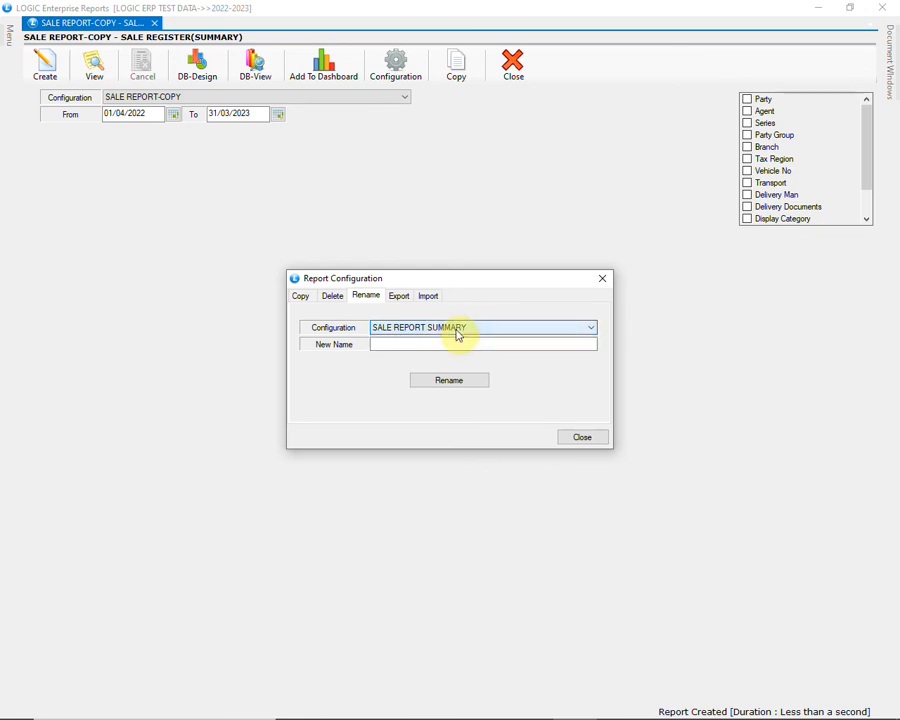
left_click(578, 443)
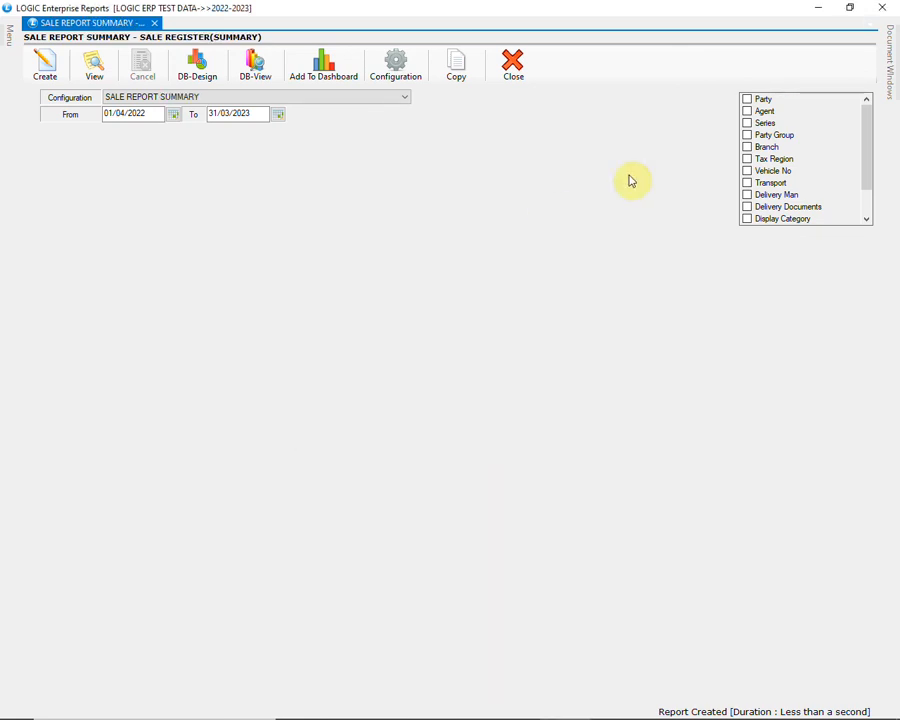
left_click(882, 7)
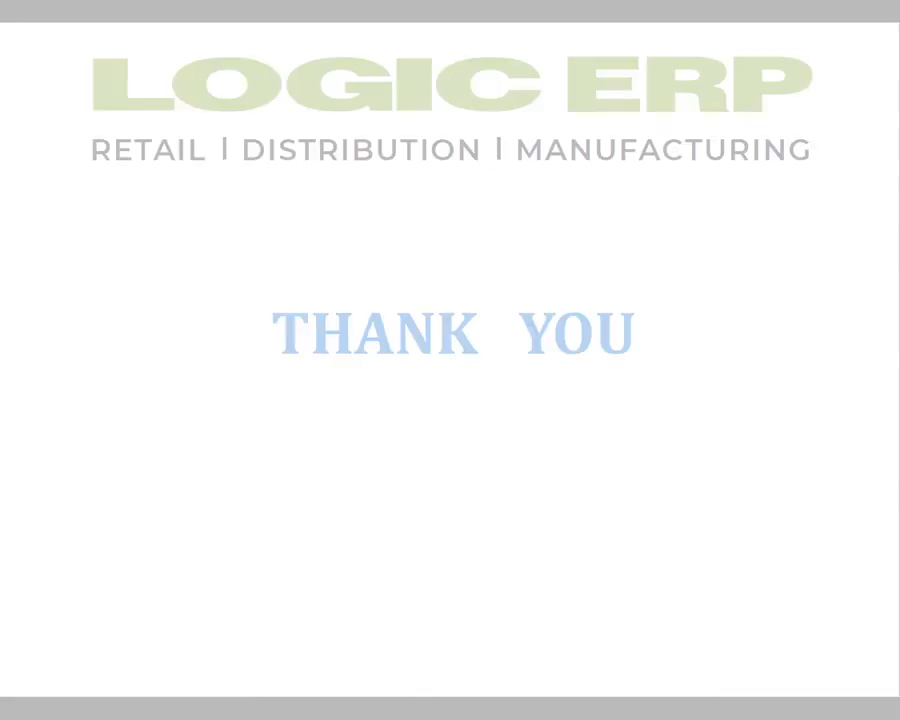